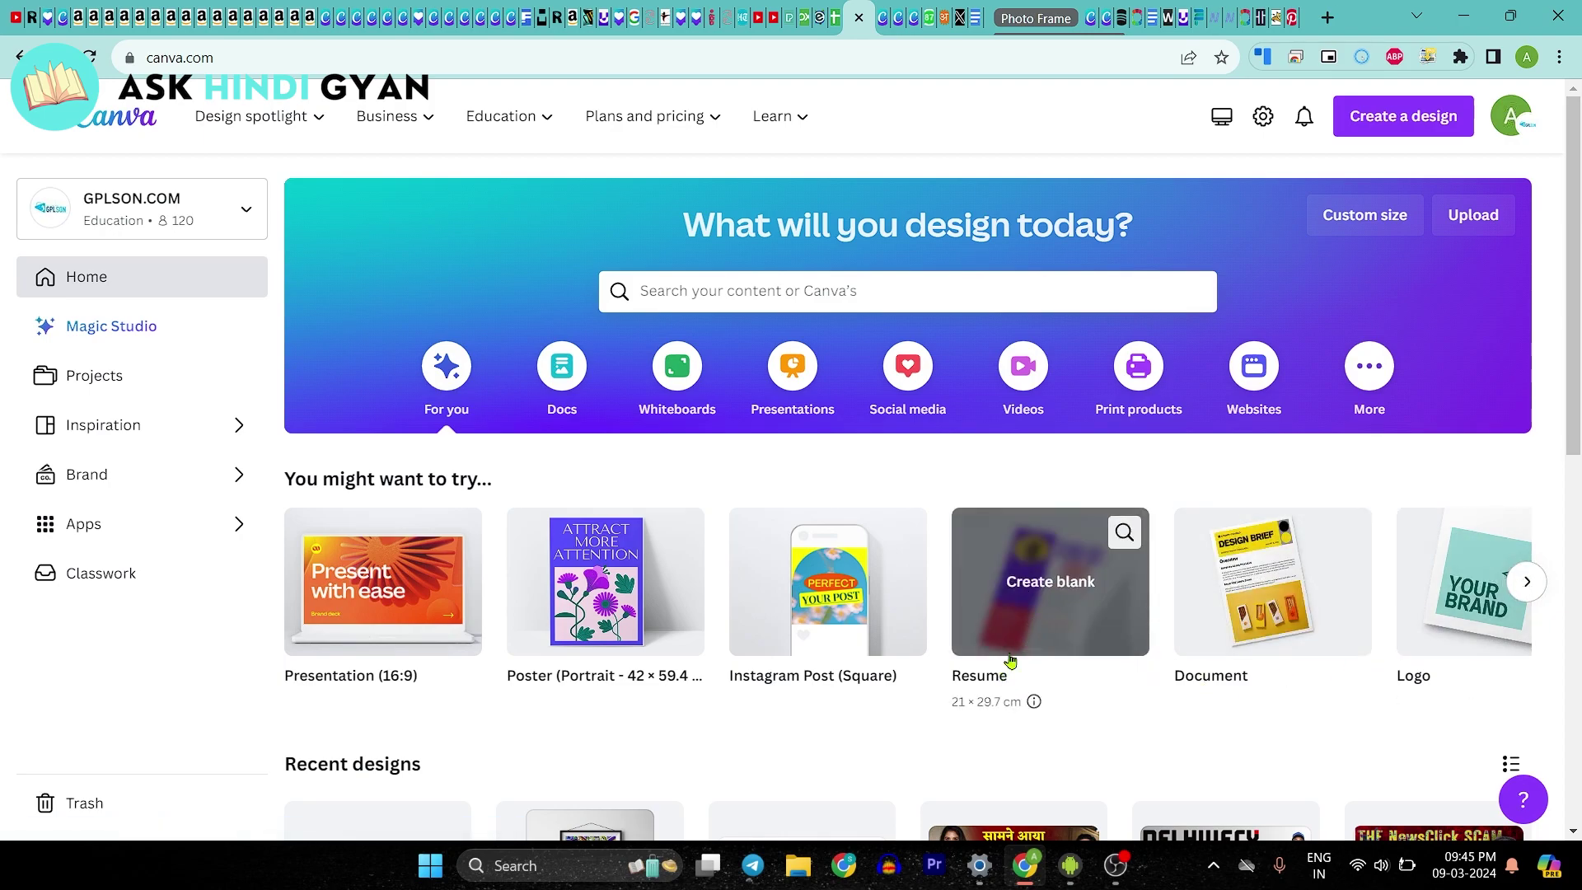
Create a blank A4 resume design, then search templates for 'professional resume'.
click(1024, 626)
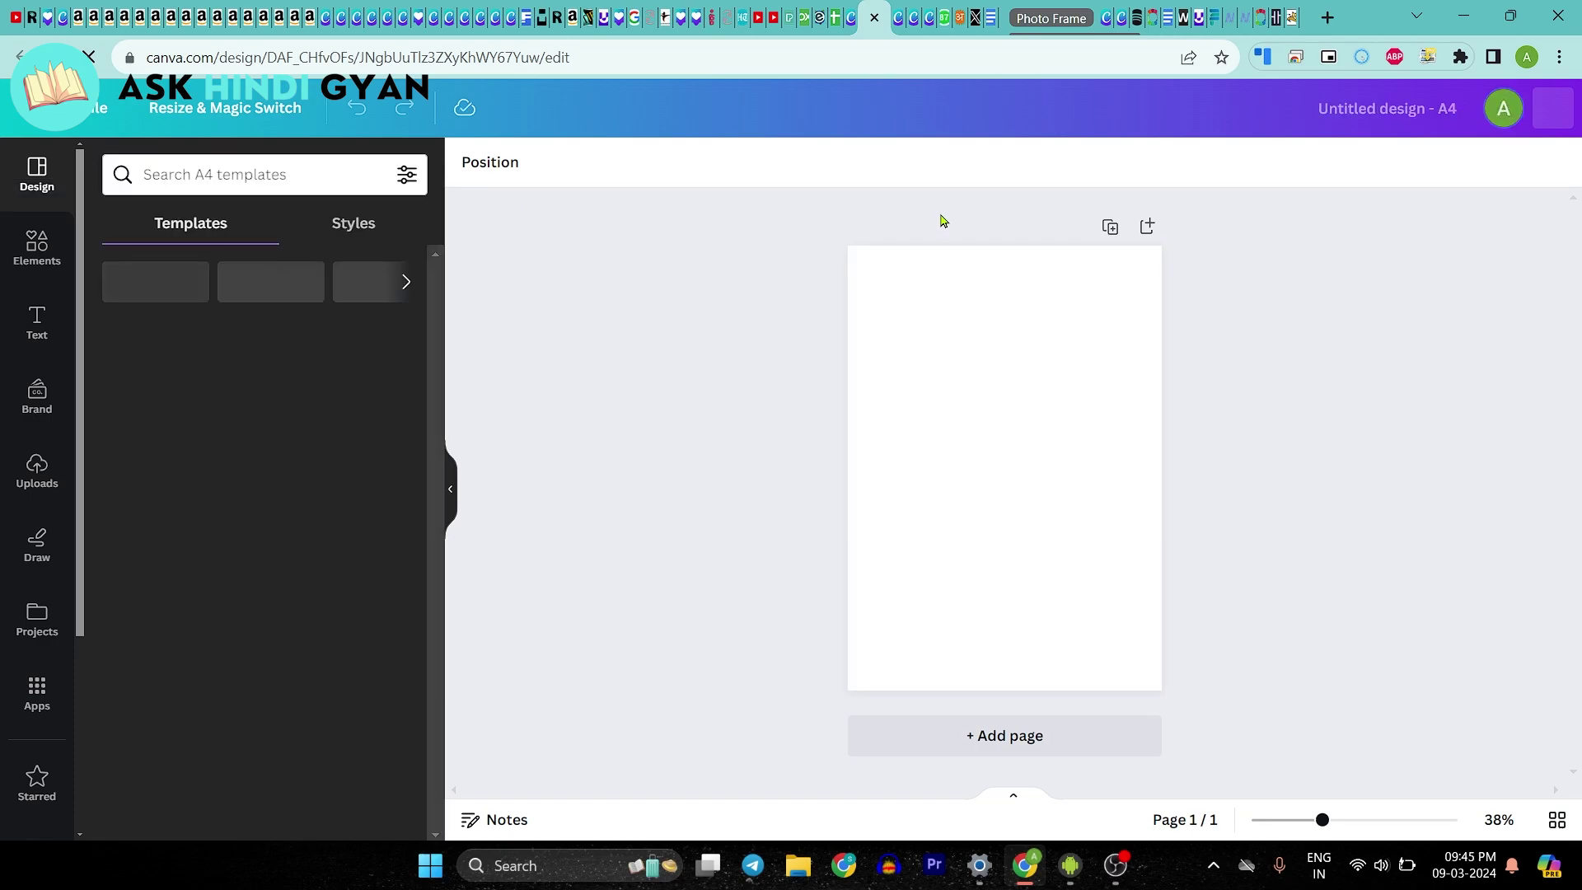
click(850, 17)
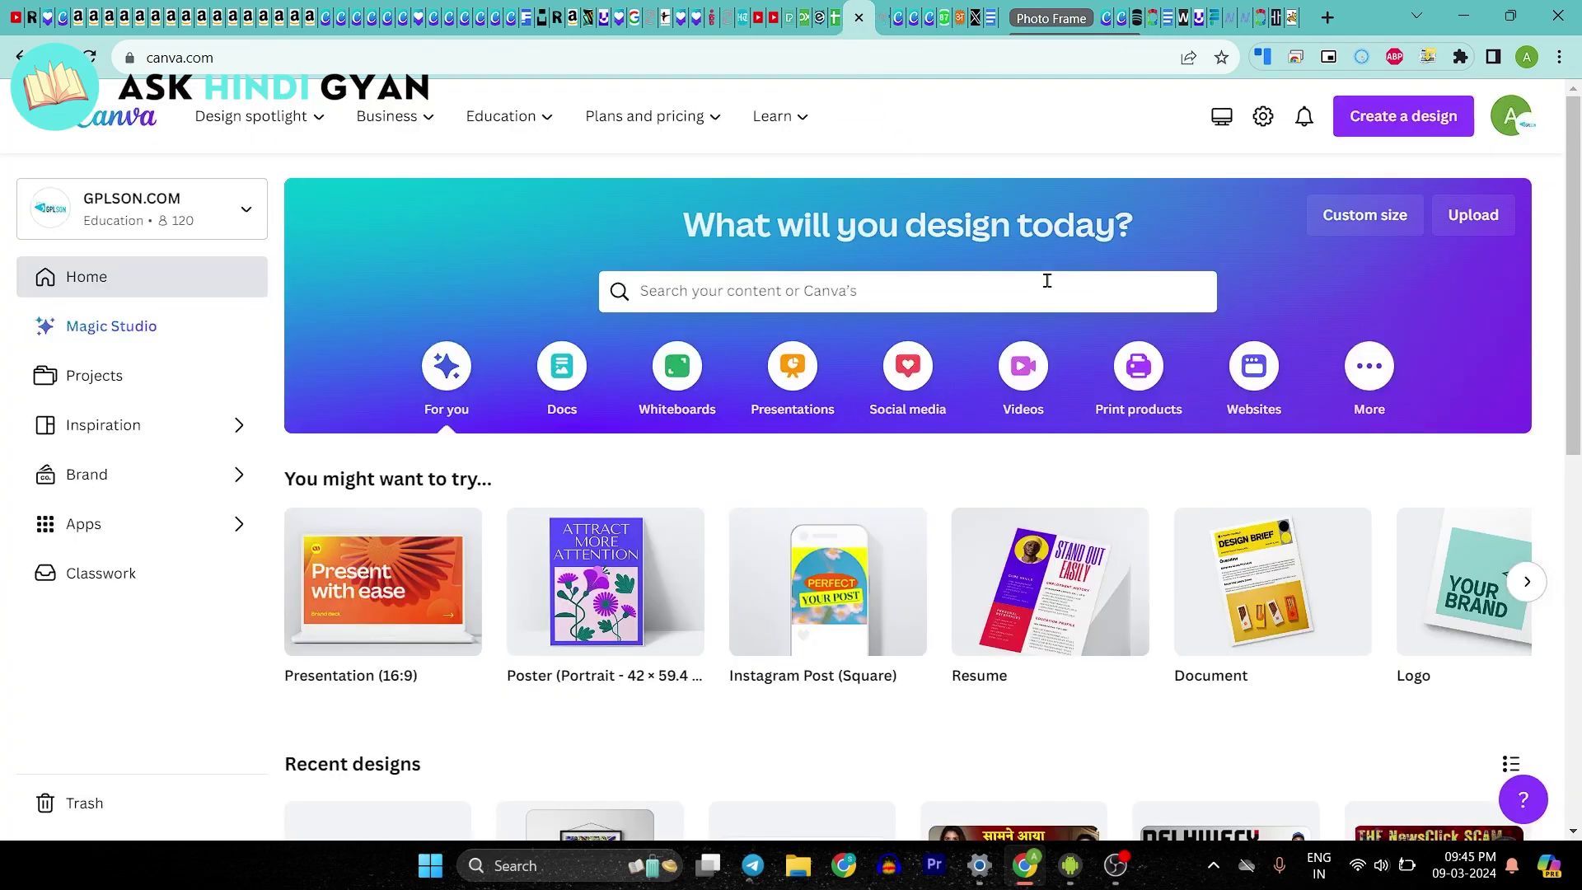
click(840, 290)
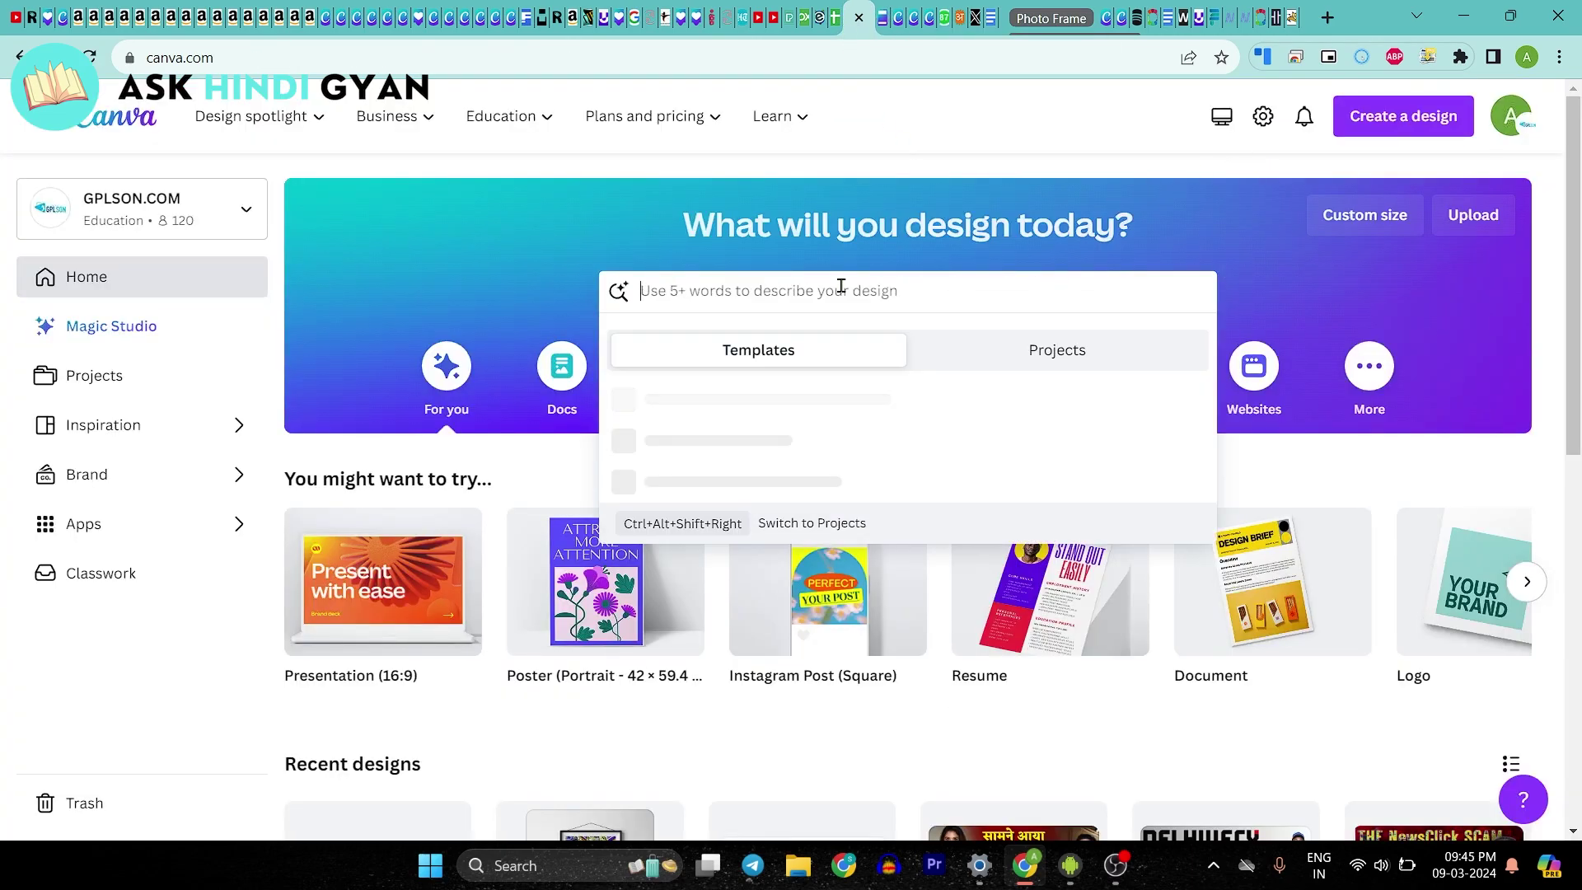
text(res)
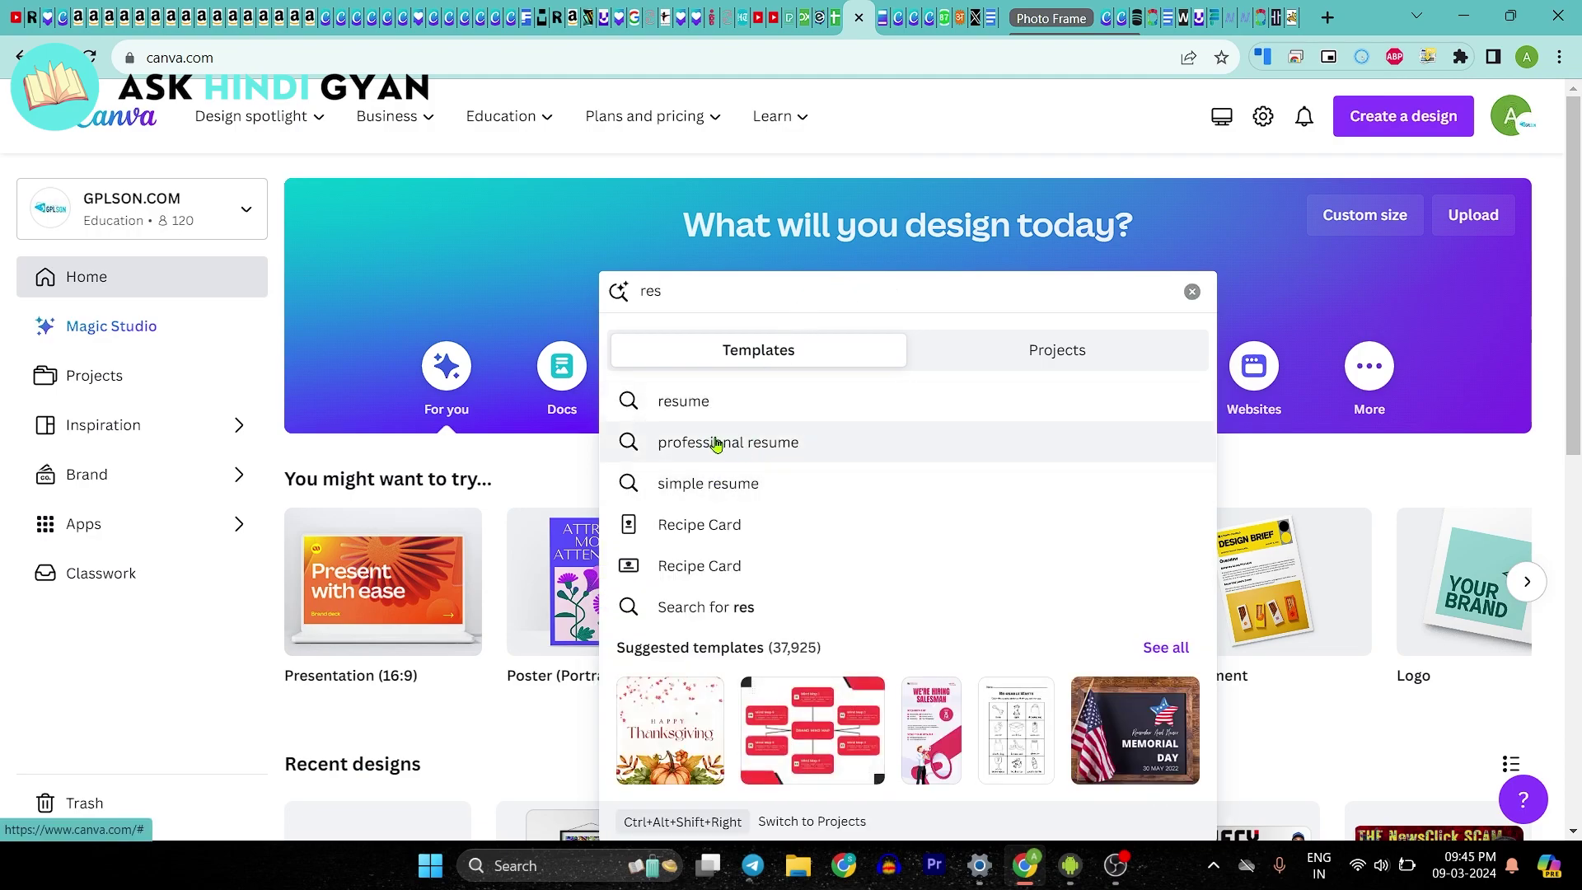
click(732, 449)
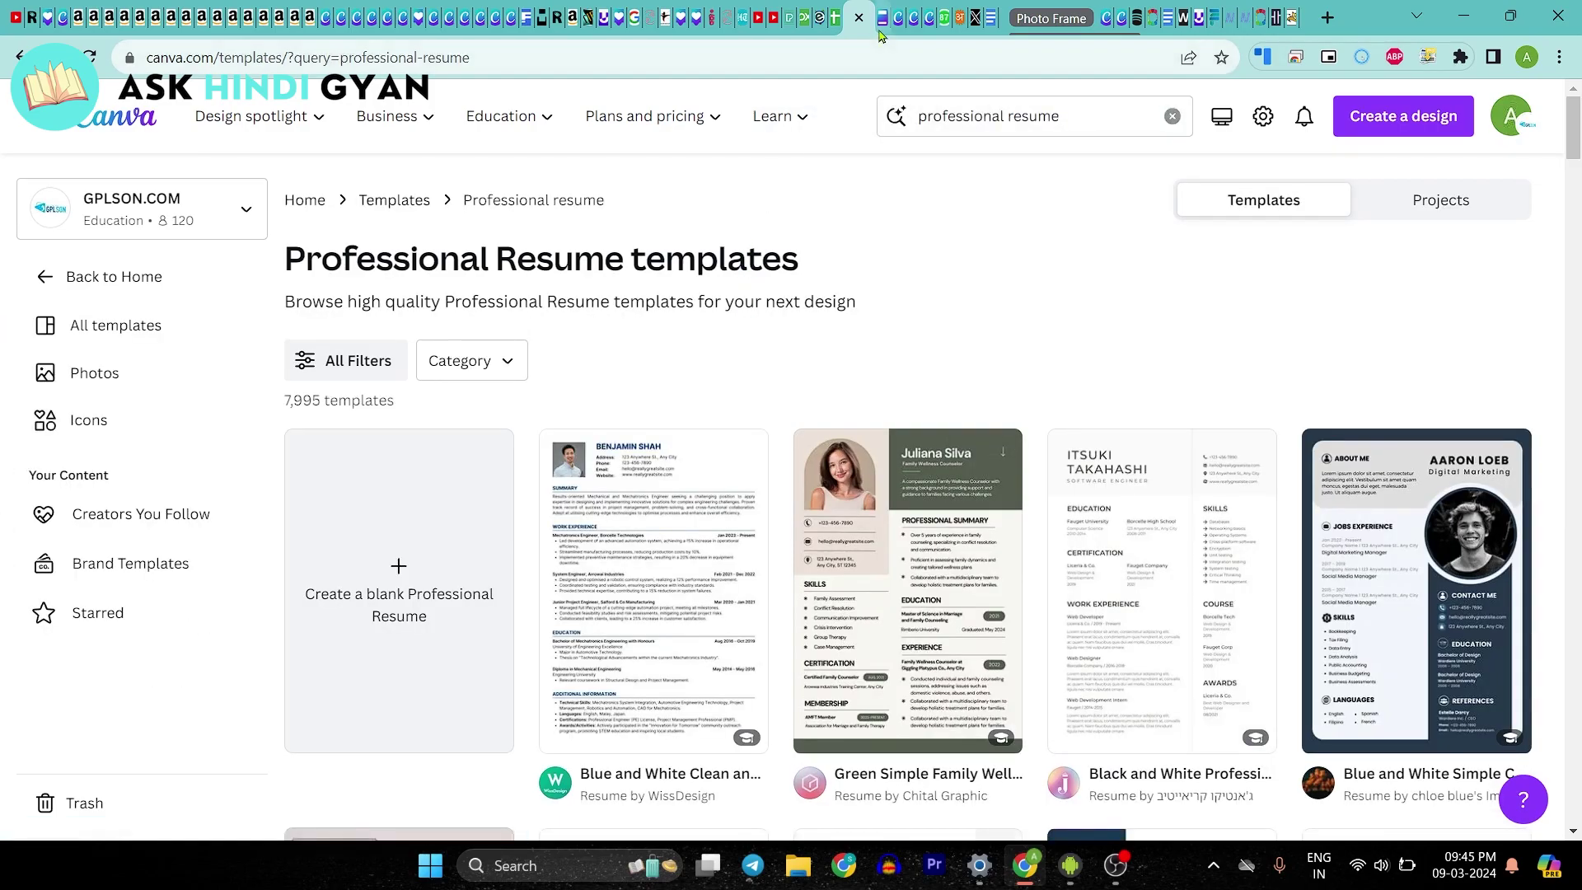
click(875, 19)
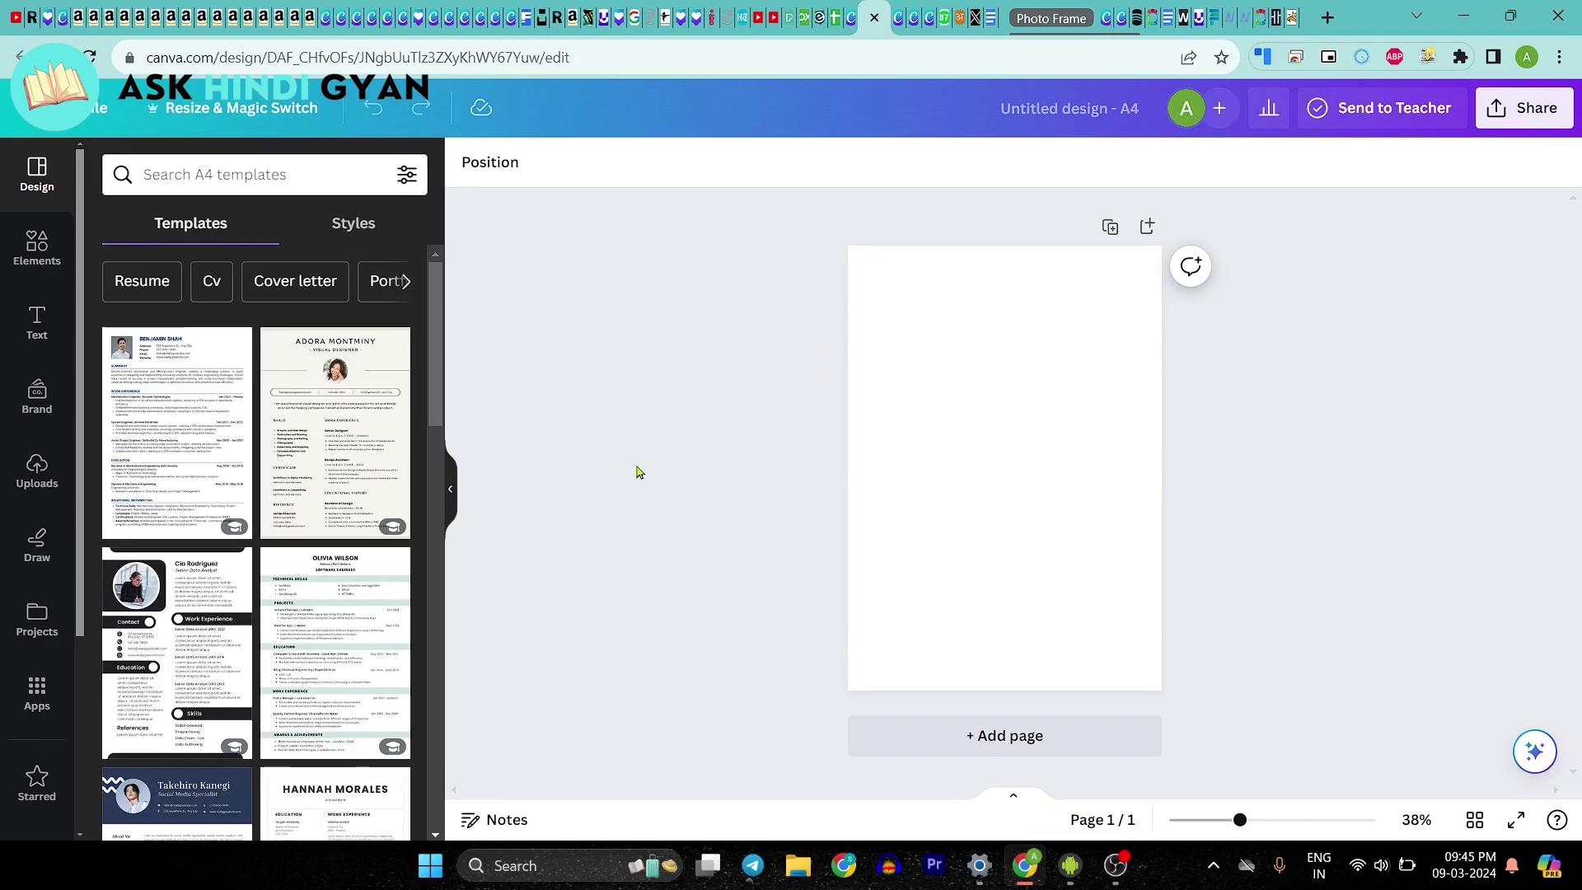
scroll(234, 373, down, 3)
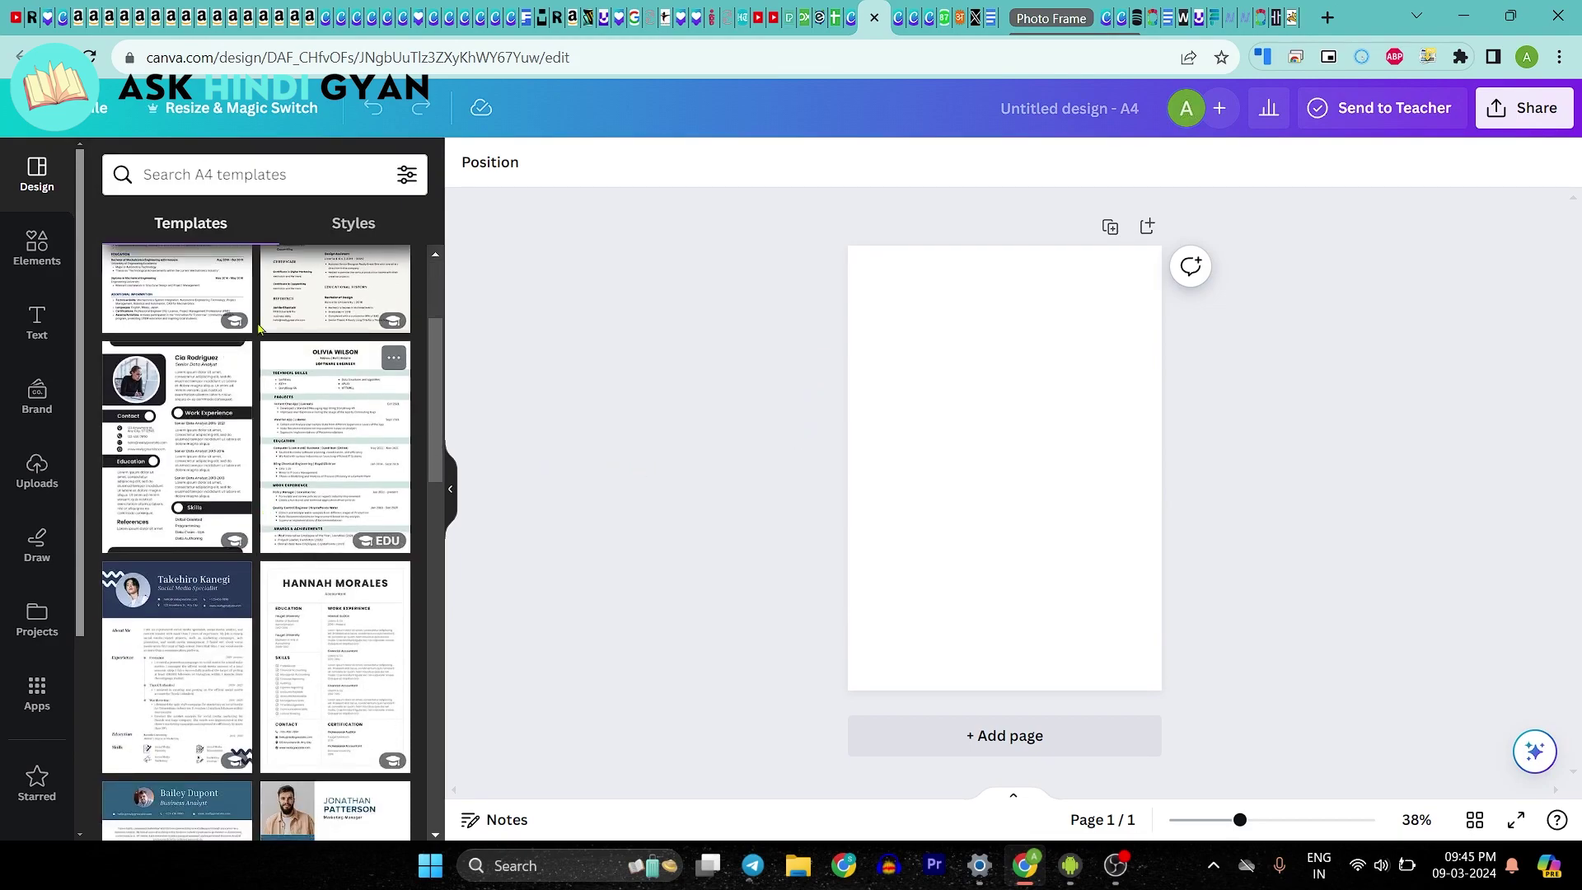
scroll(264, 429, down, 5)
scroll(275, 467, down, 5)
scroll(275, 466, down, 3)
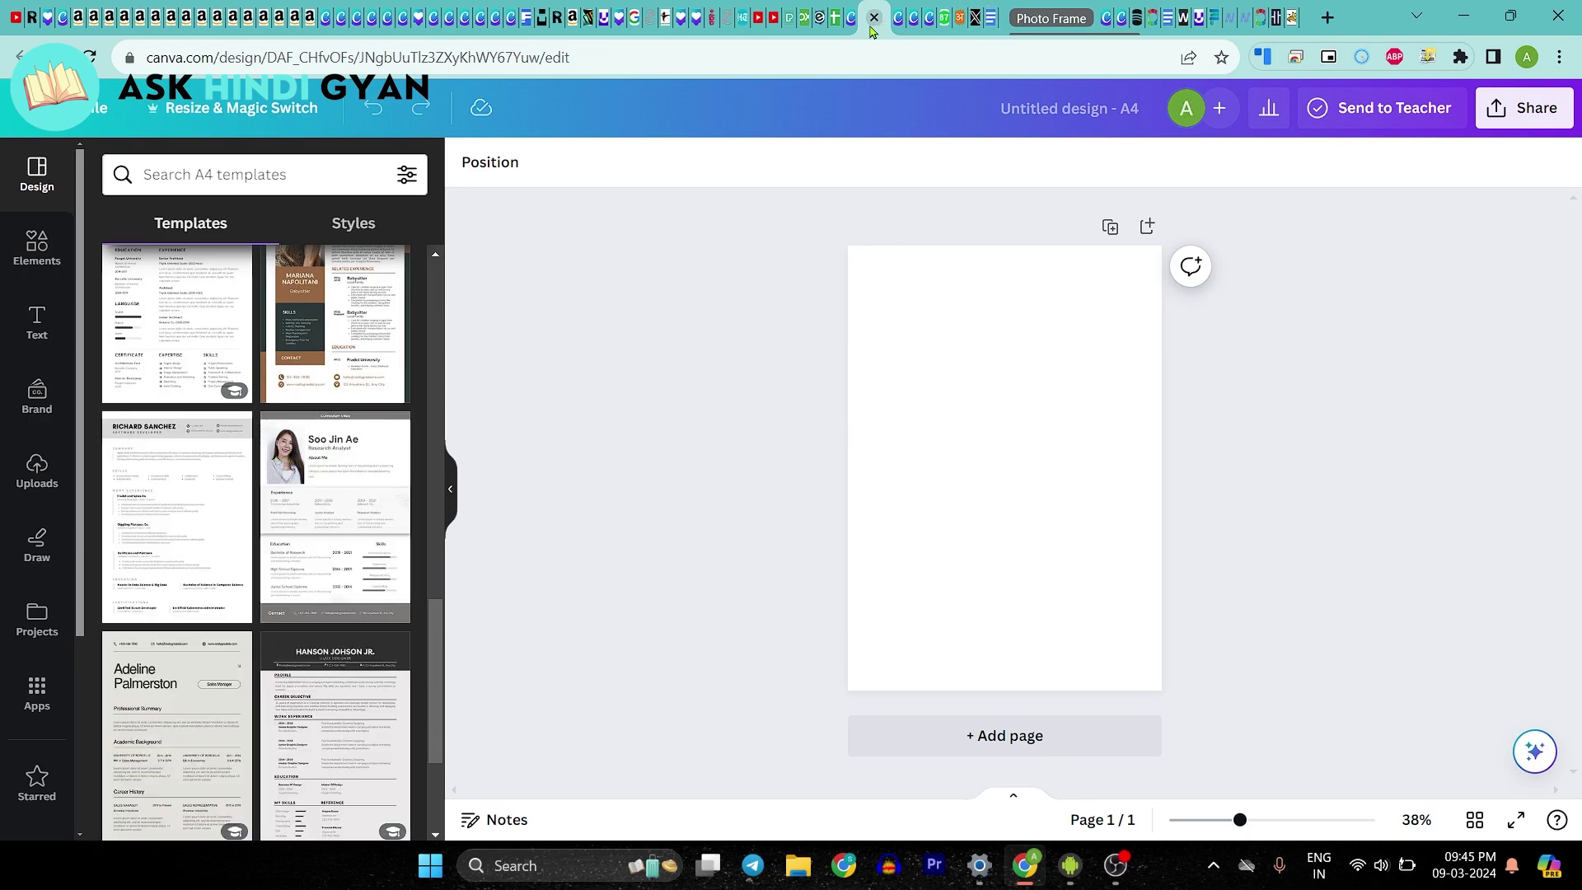
scroll(953, 341, down, 4)
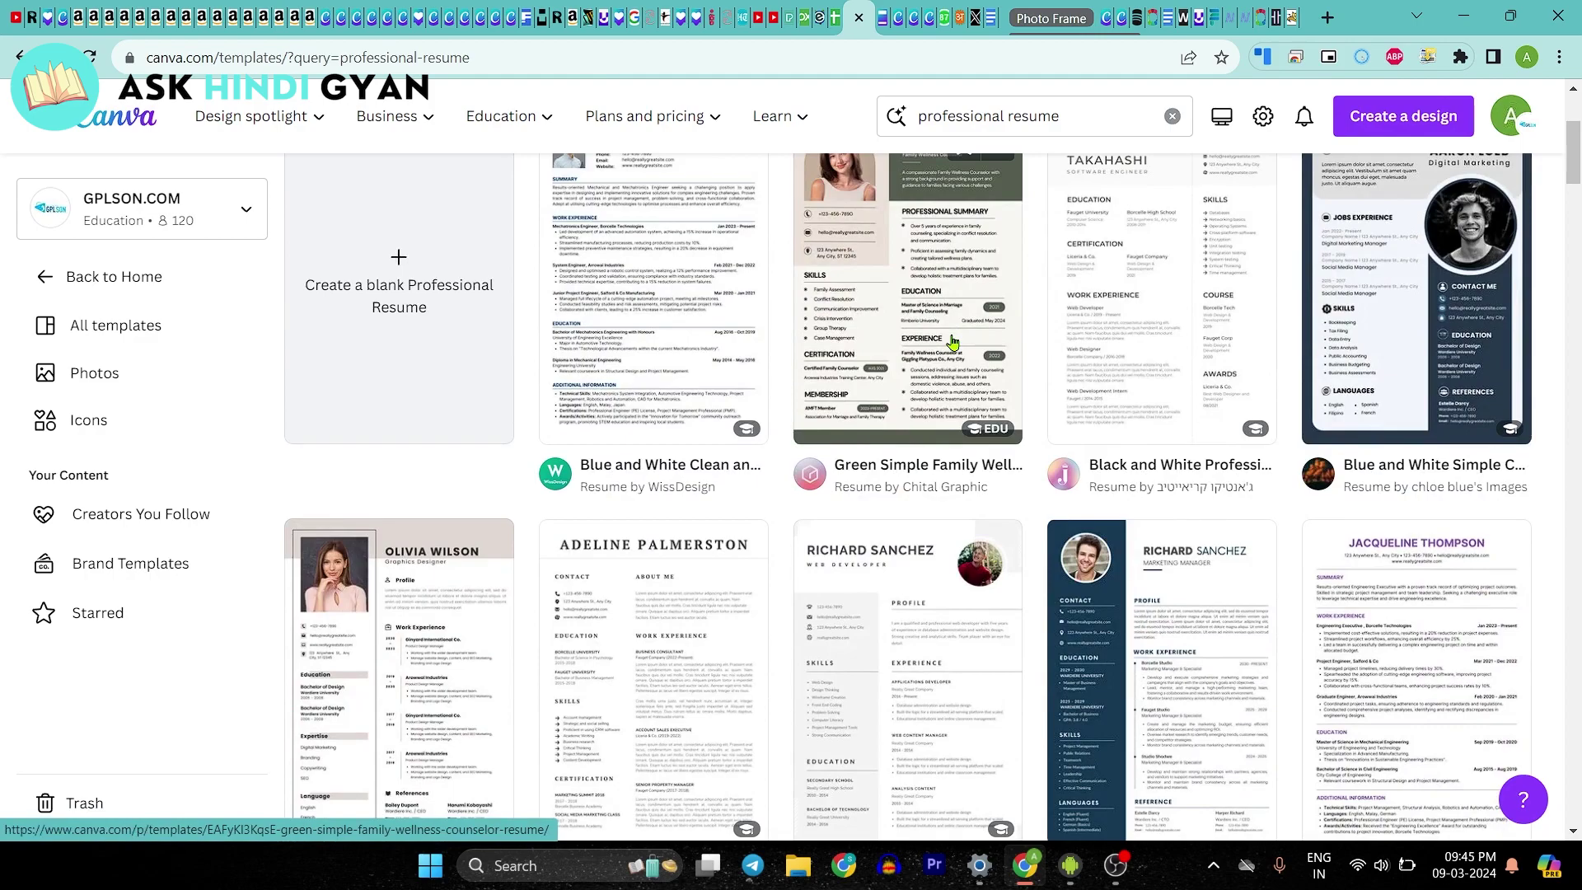
scroll(953, 341, up, 1)
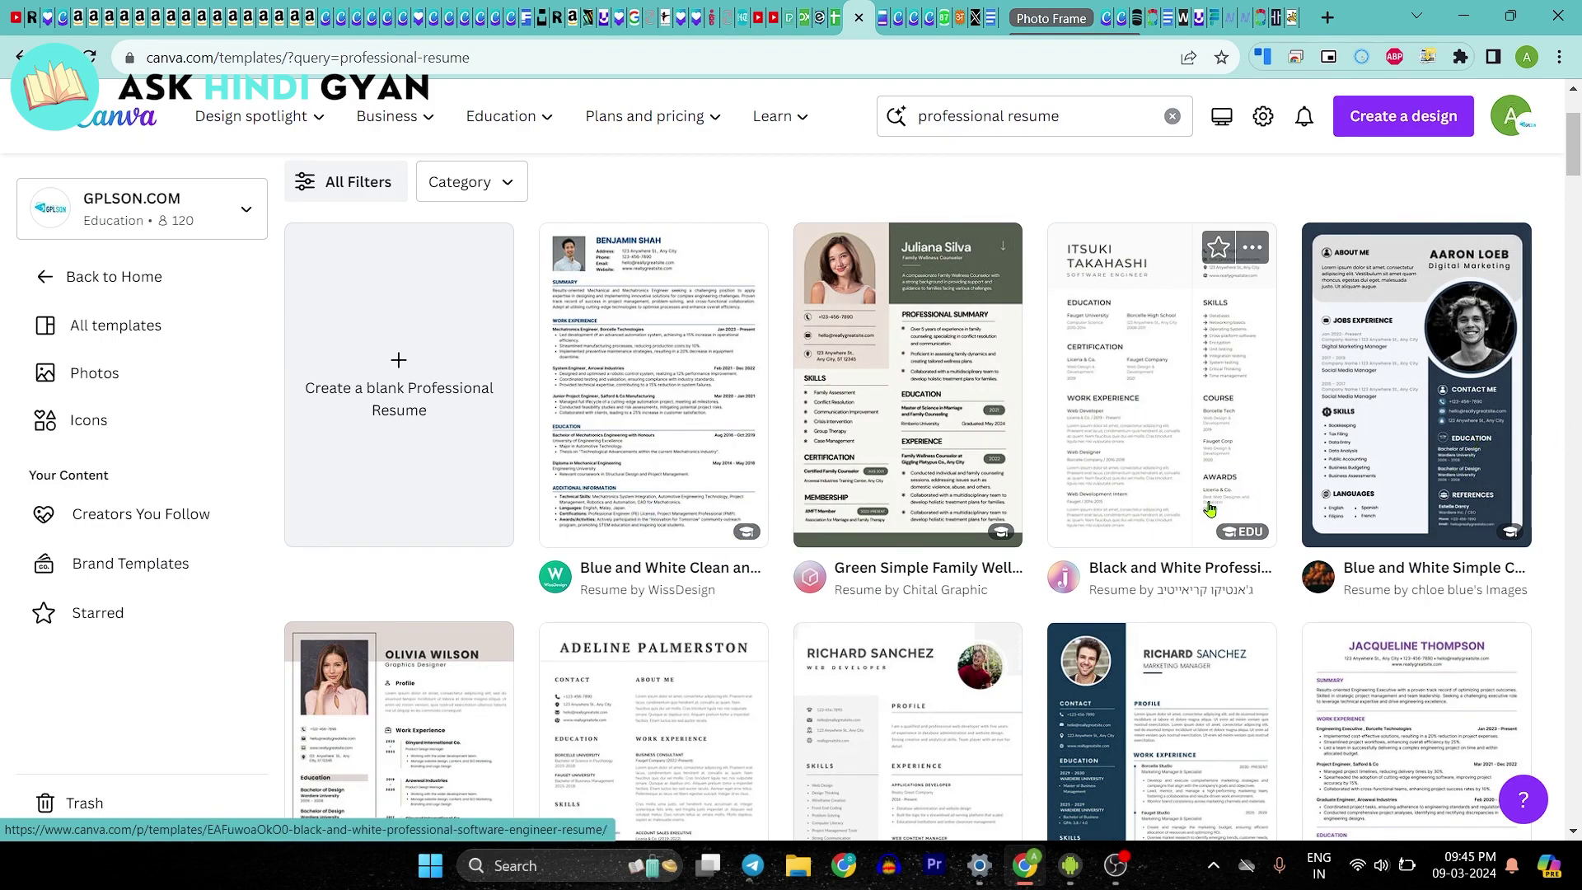
scroll(947, 444, down, 5)
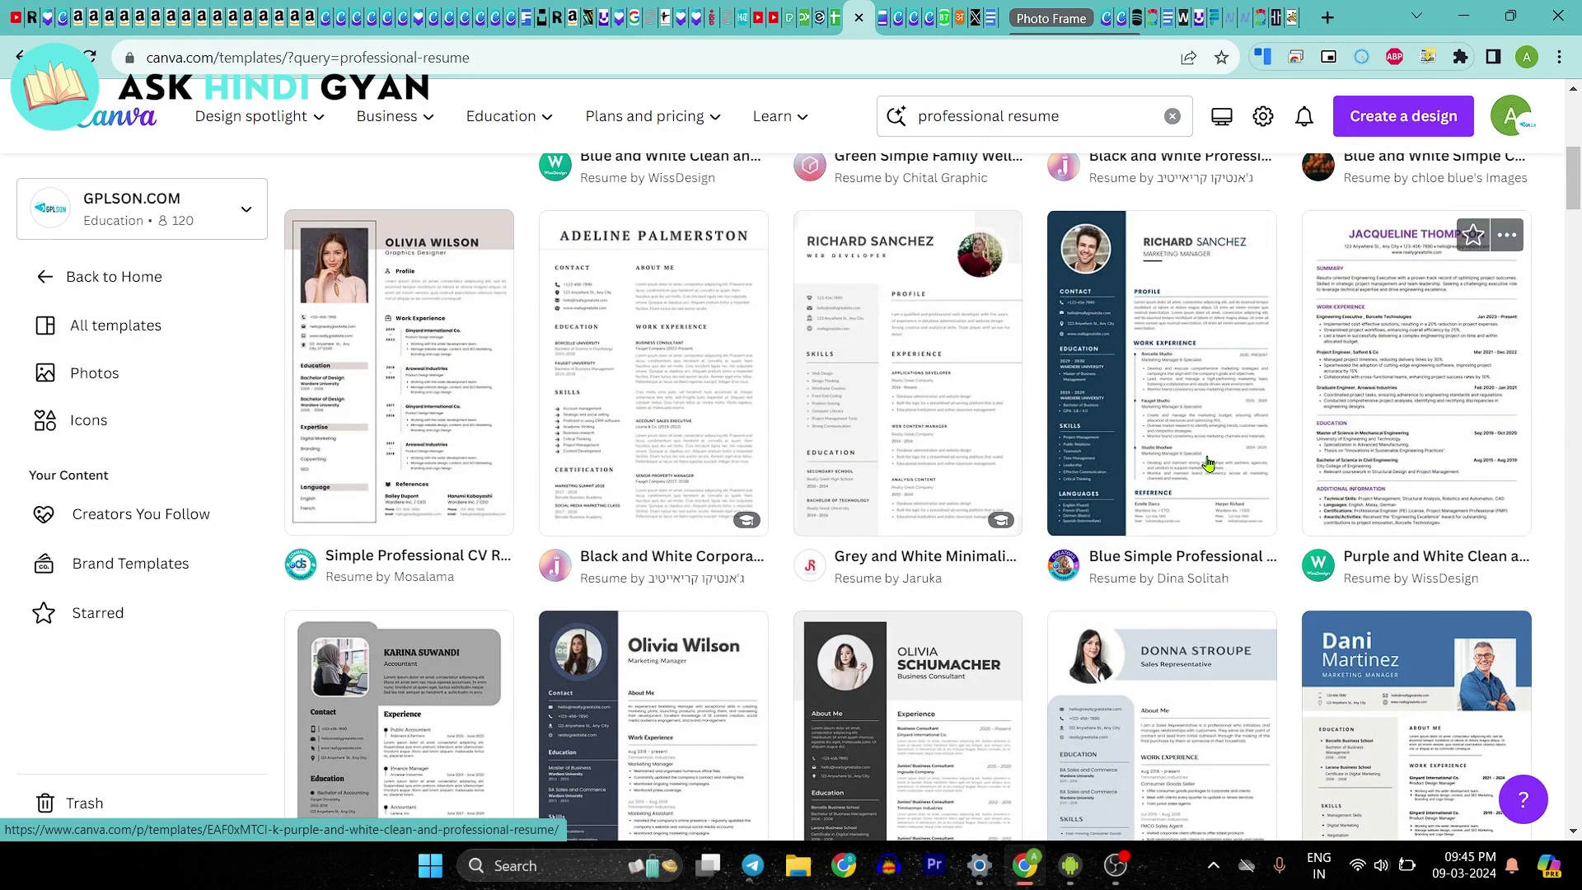
scroll(412, 482, up, 5)
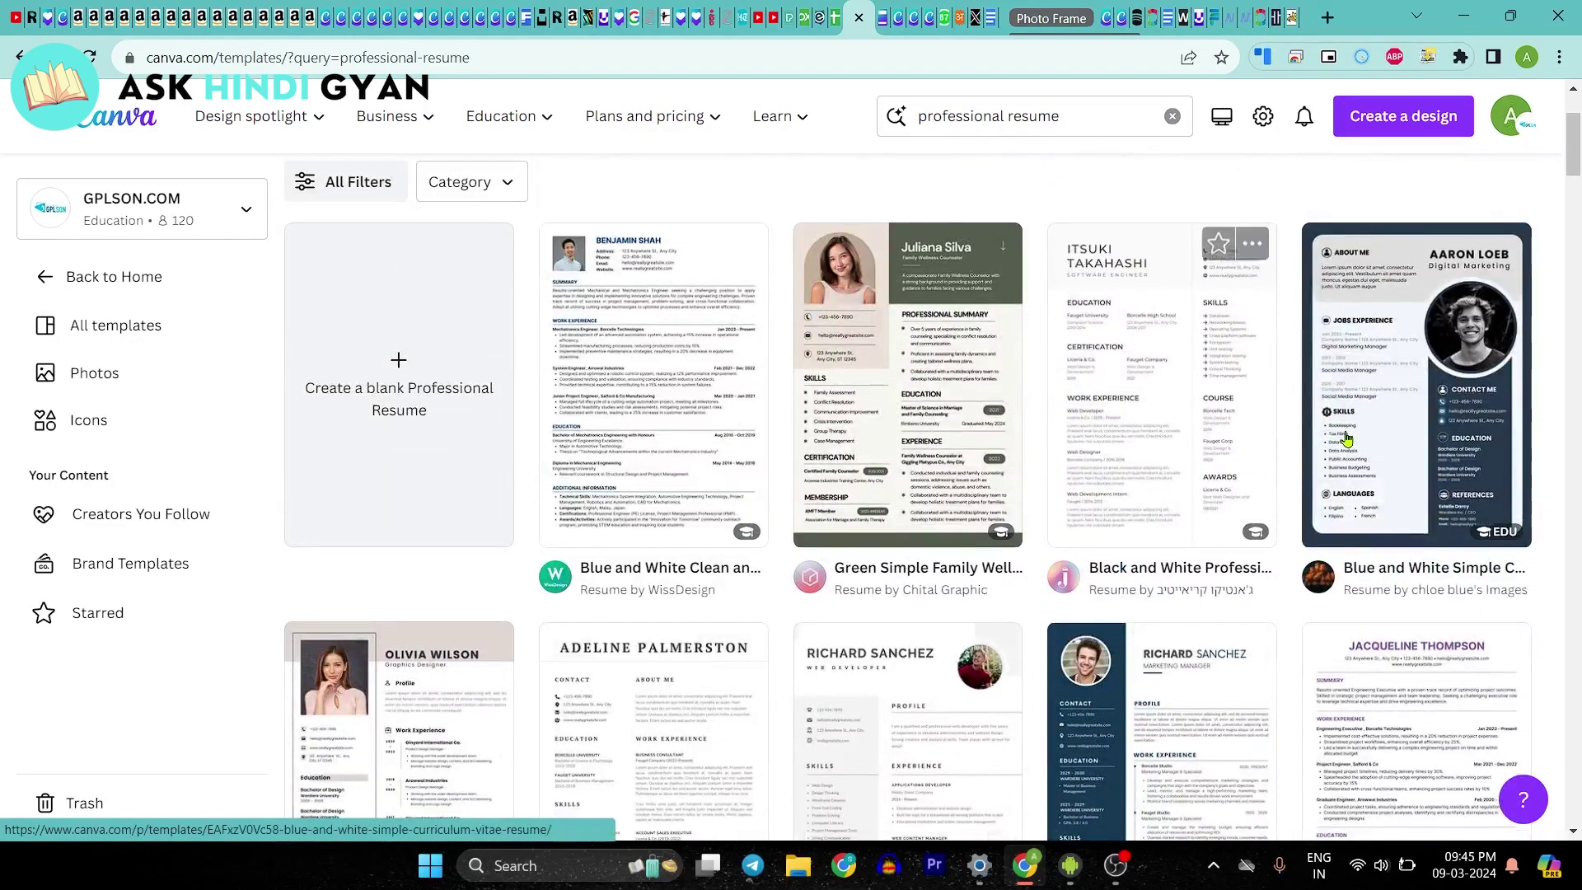
scroll(1285, 478, down, 5)
scroll(1281, 495, down, 4)
scroll(1281, 496, down, 1)
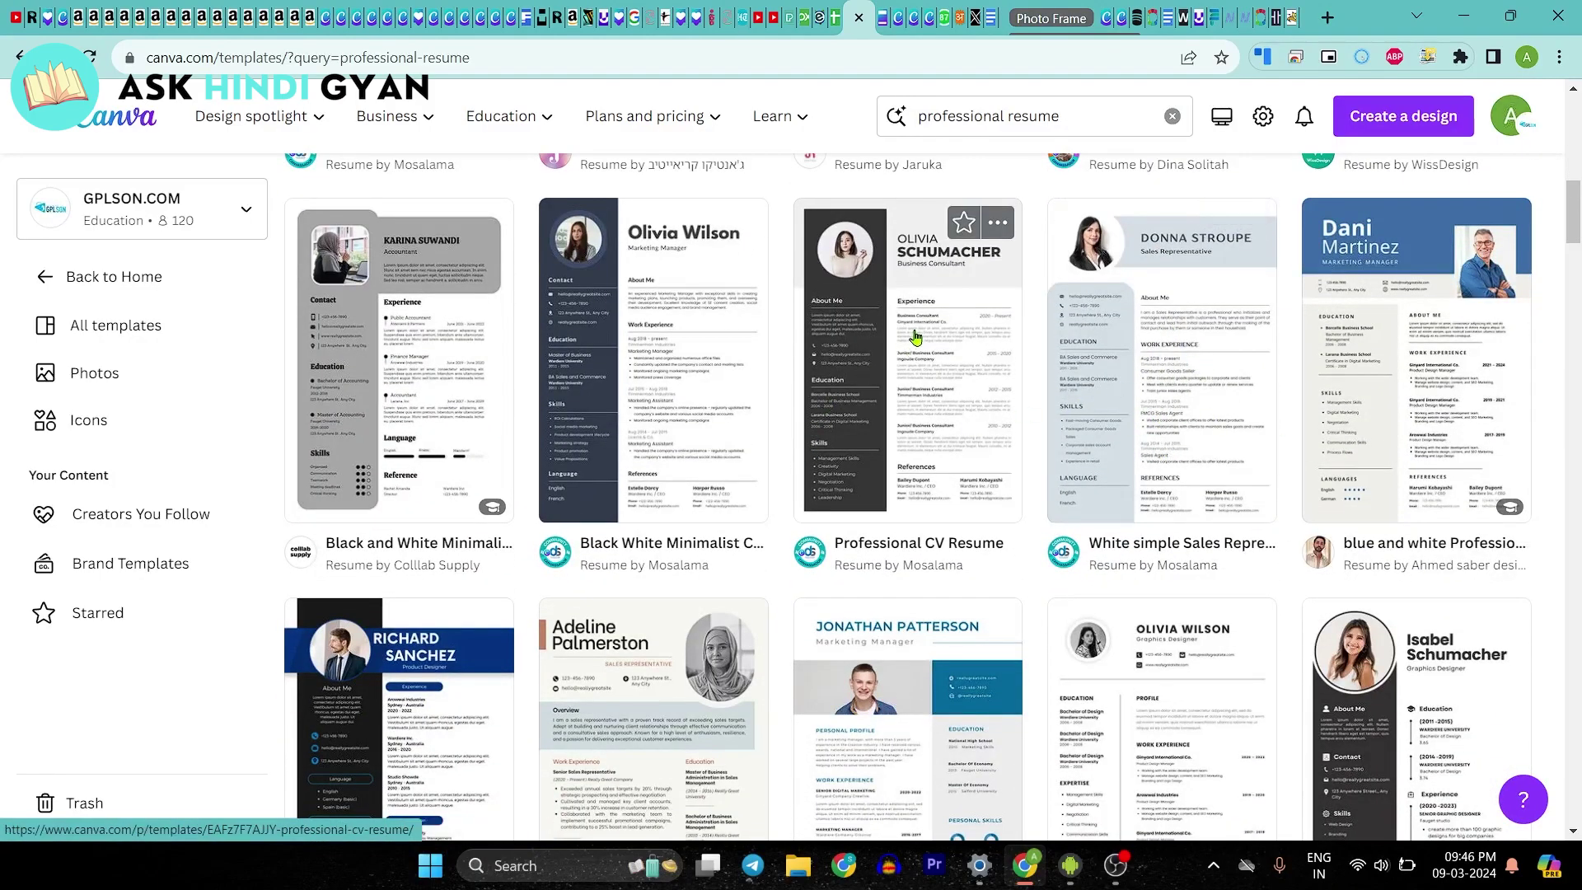
scroll(1133, 494, down, 4)
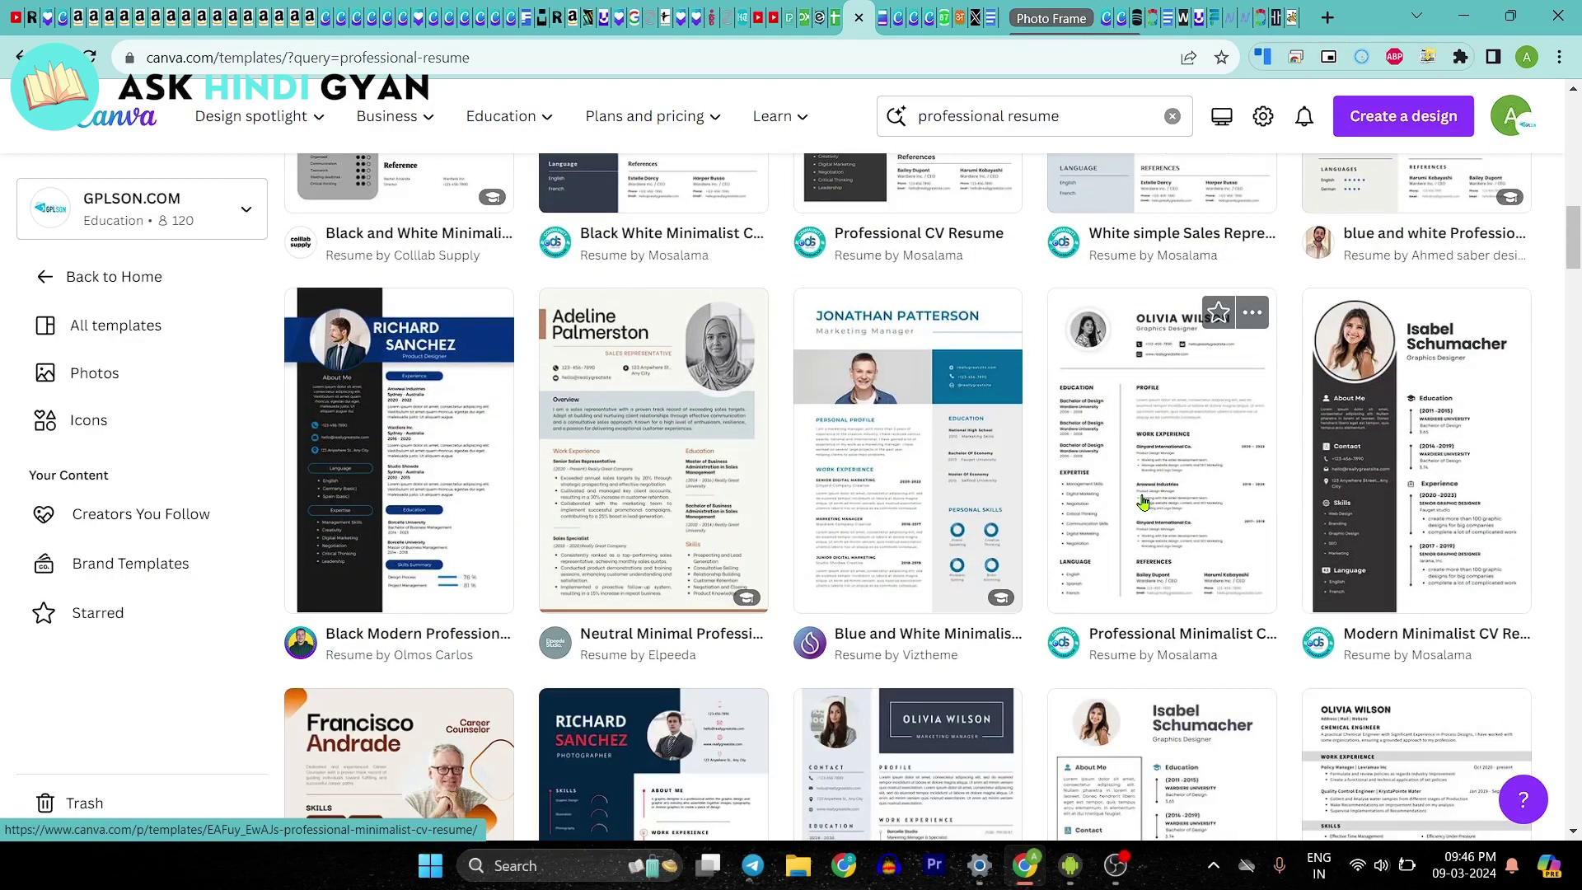
scroll(1228, 567, up, 5)
scroll(1203, 565, up, 5)
scroll(989, 495, up, 3)
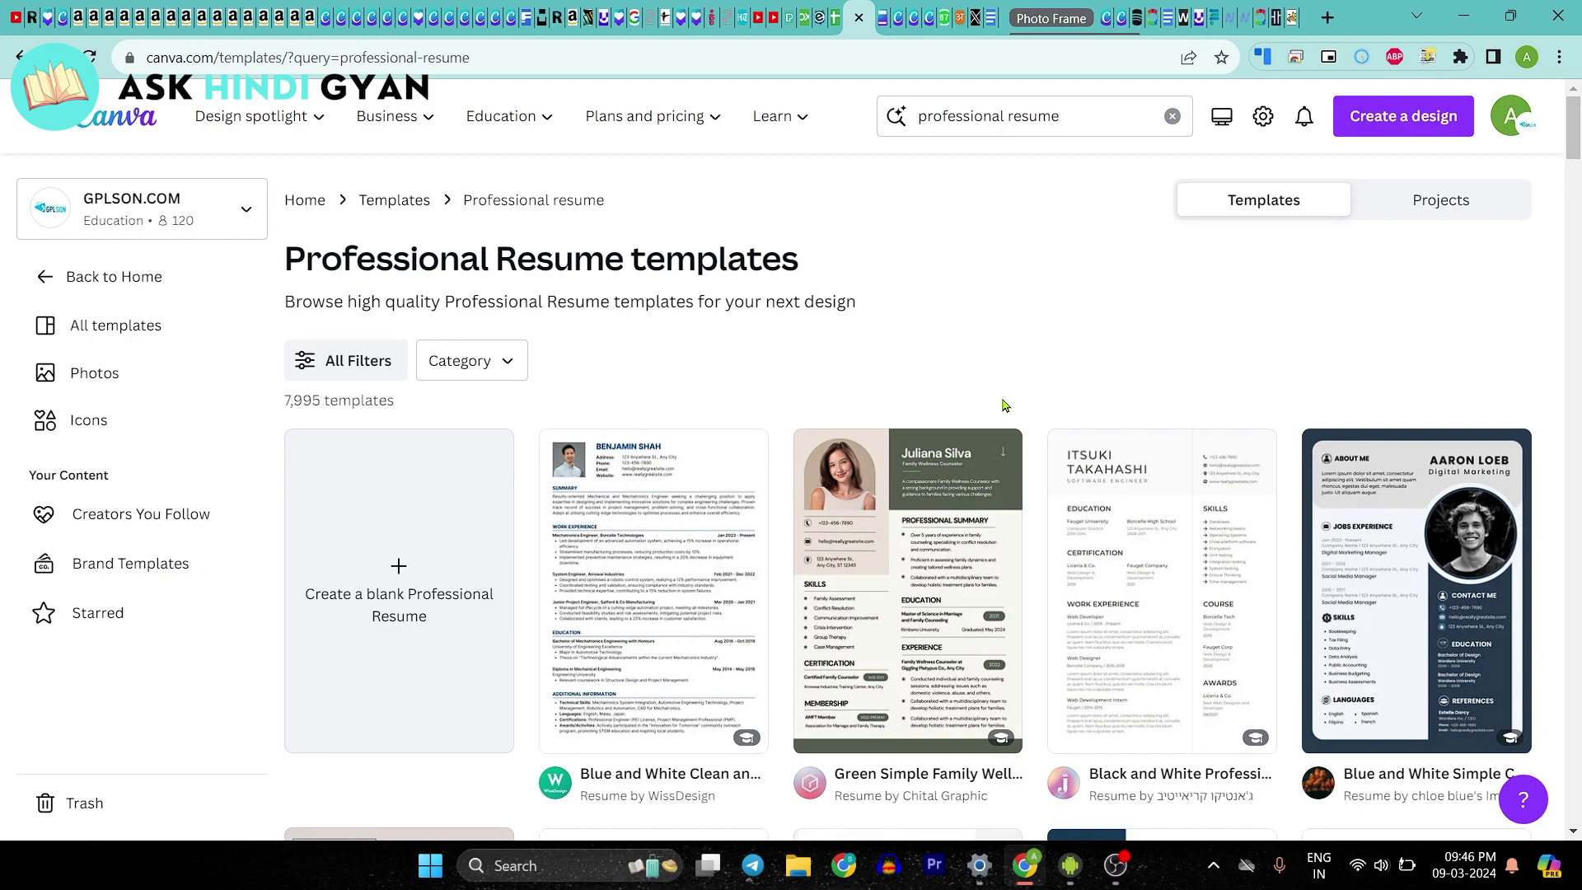
scroll(1058, 383, down, 1)
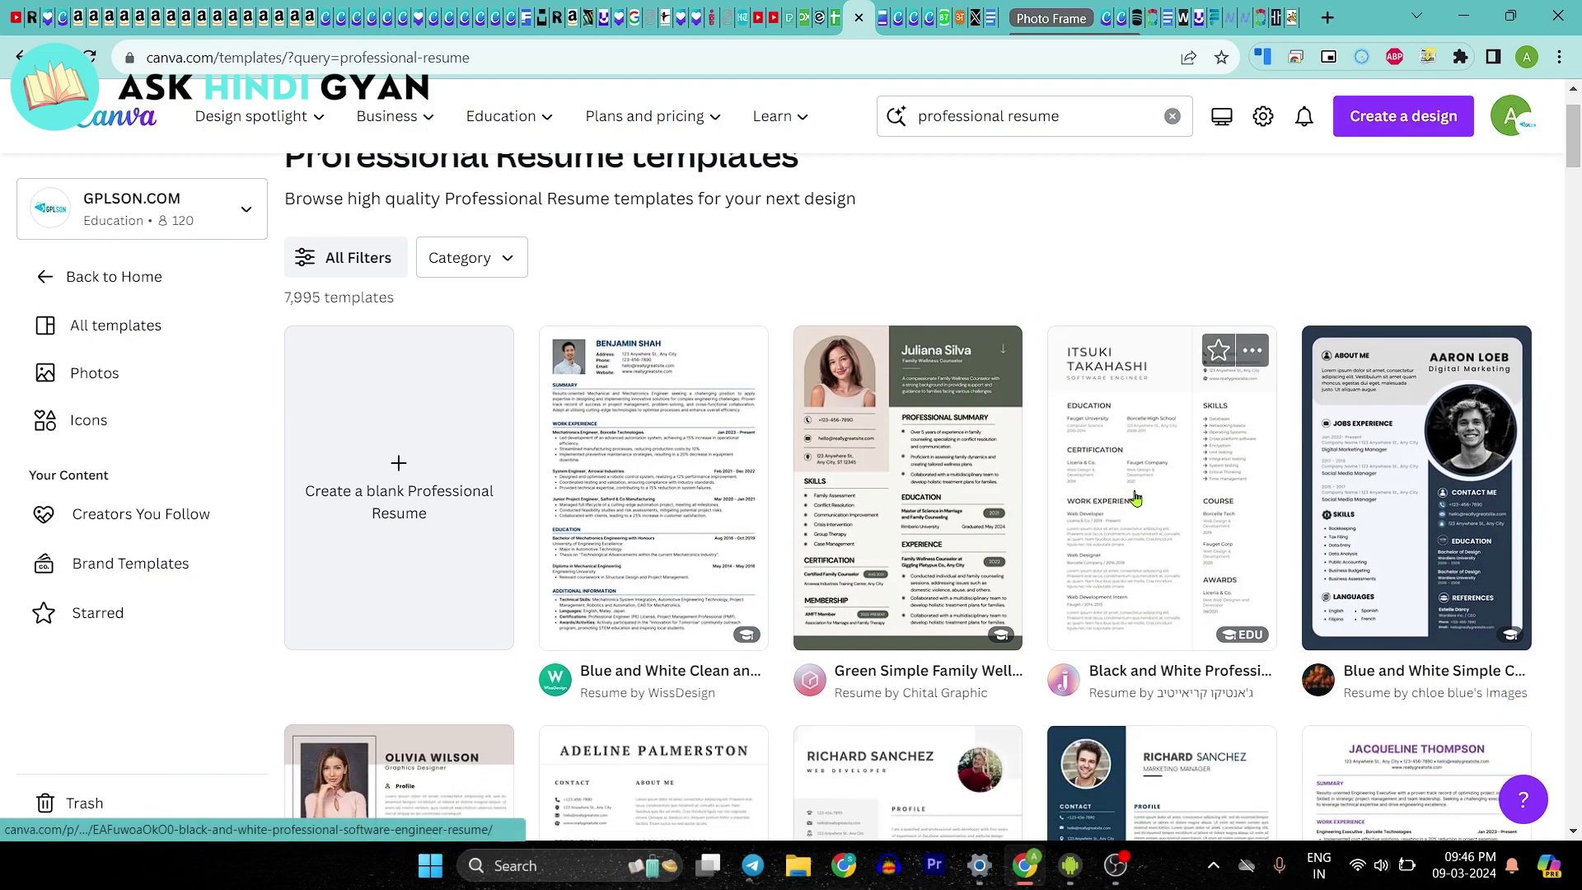
scroll(1134, 497, down, 3)
scroll(541, 552, down, 2)
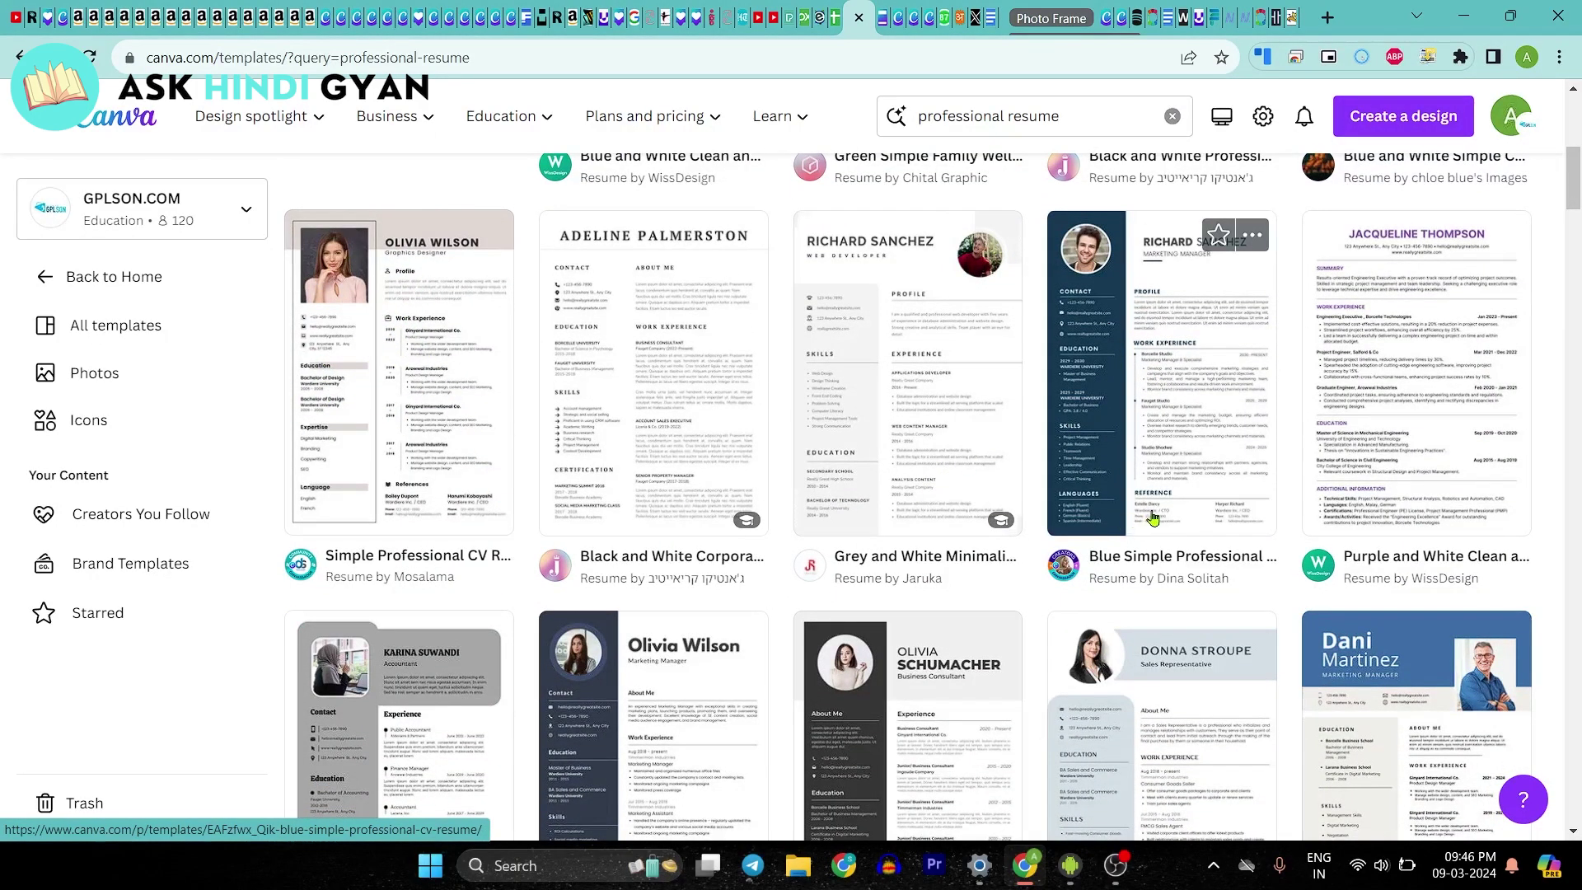
scroll(1173, 489, down, 3)
scroll(1173, 490, down, 4)
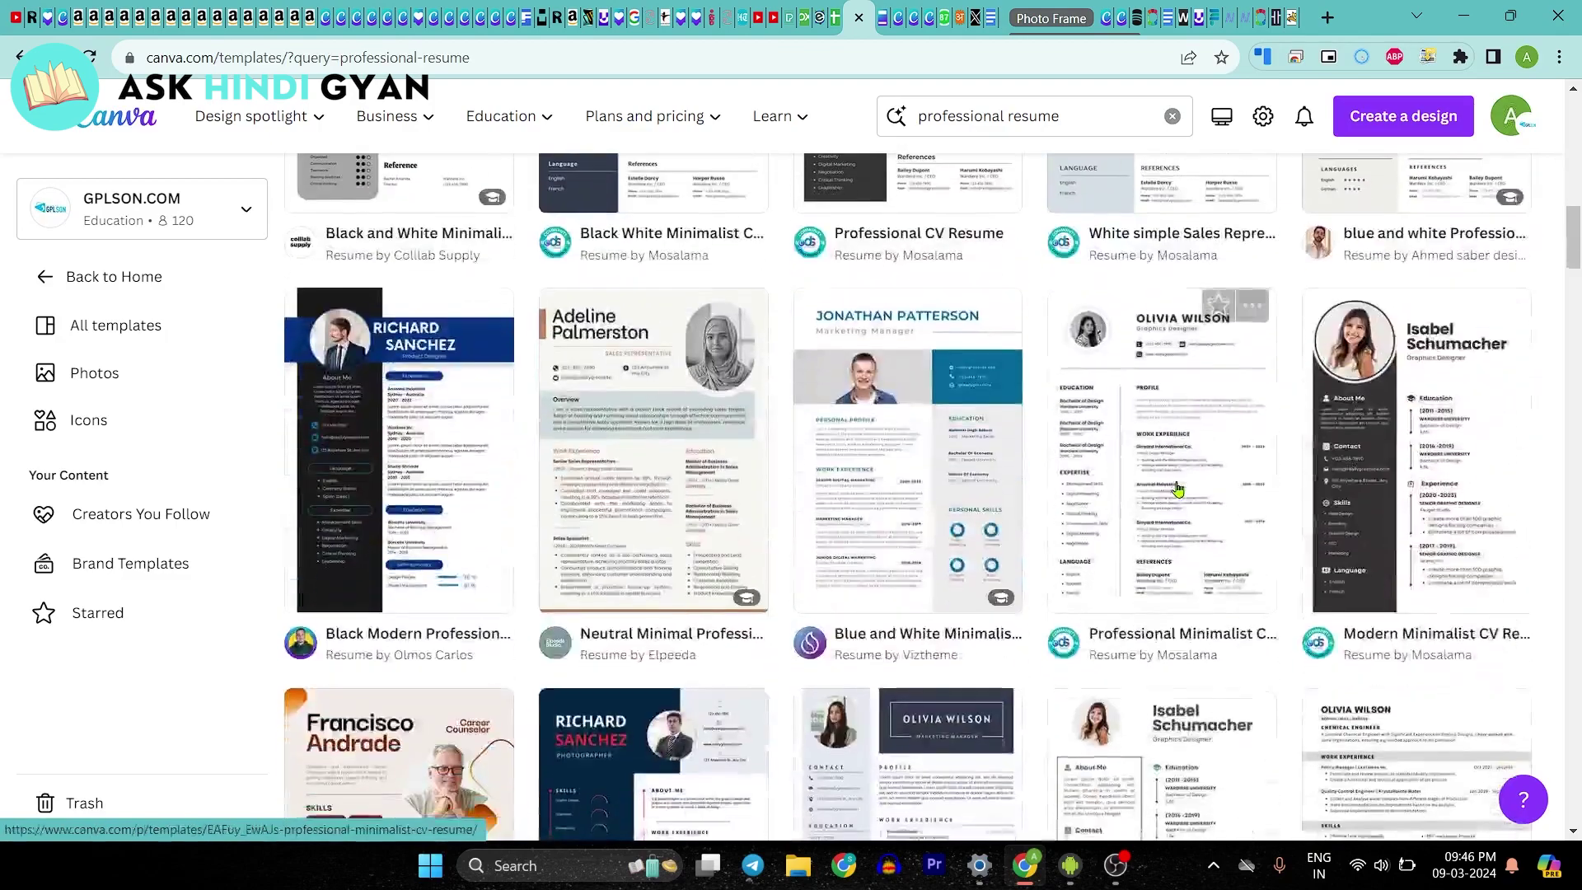
scroll(1133, 329, down, 5)
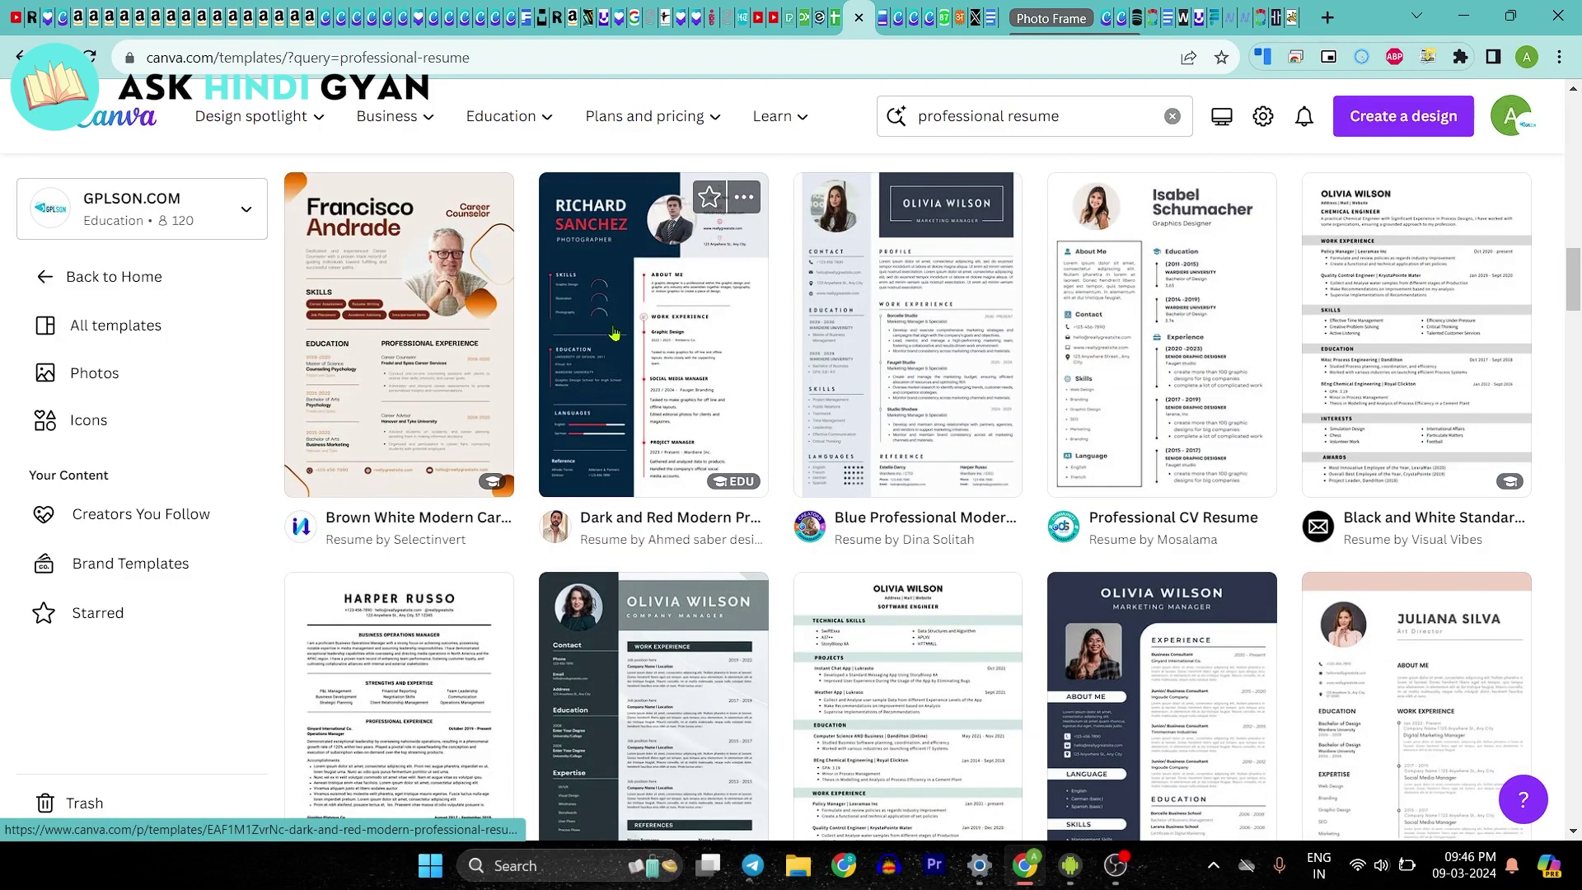
scroll(906, 432, down, 4)
scroll(941, 436, down, 1)
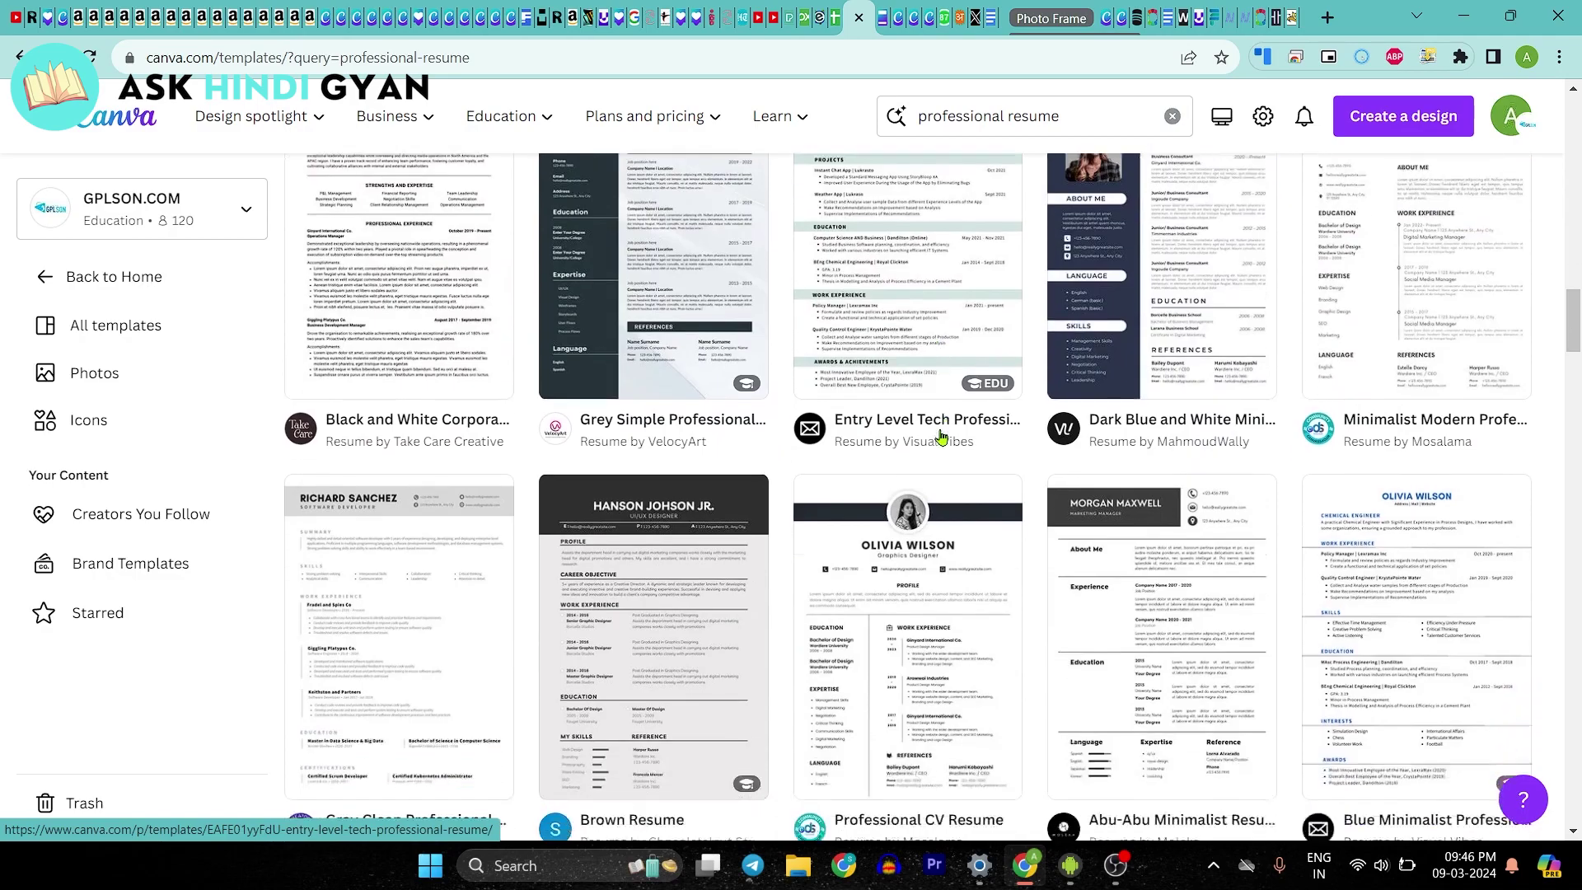
scroll(942, 437, down, 4)
scroll(941, 437, up, 6)
scroll(943, 437, up, 6)
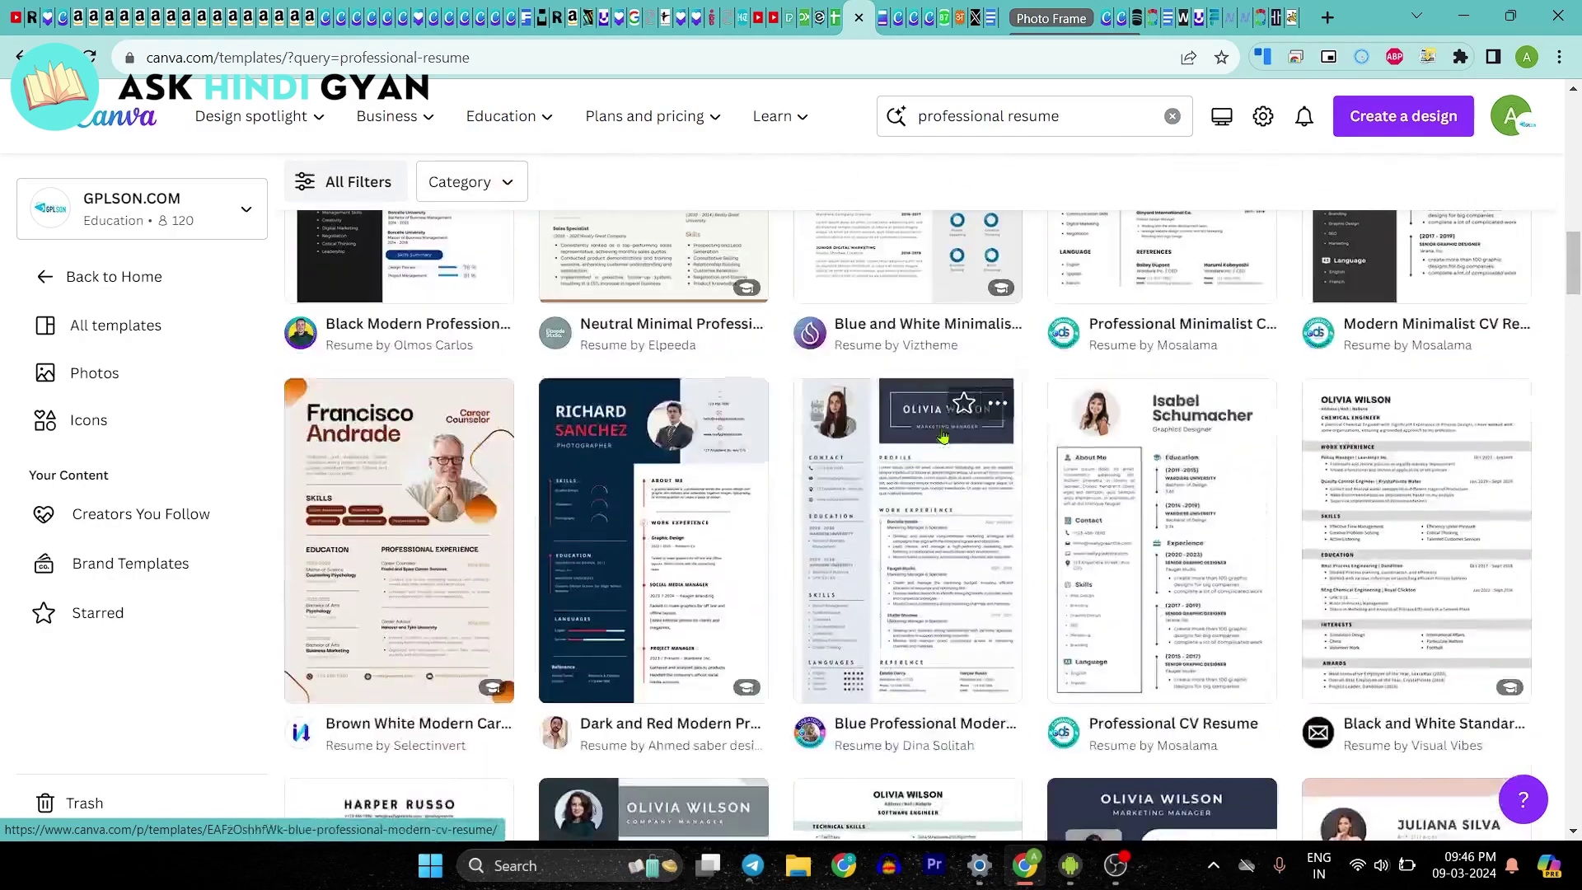
scroll(944, 437, up, 4)
scroll(943, 441, up, 3)
scroll(943, 441, up, 1)
scroll(742, 472, up, 3)
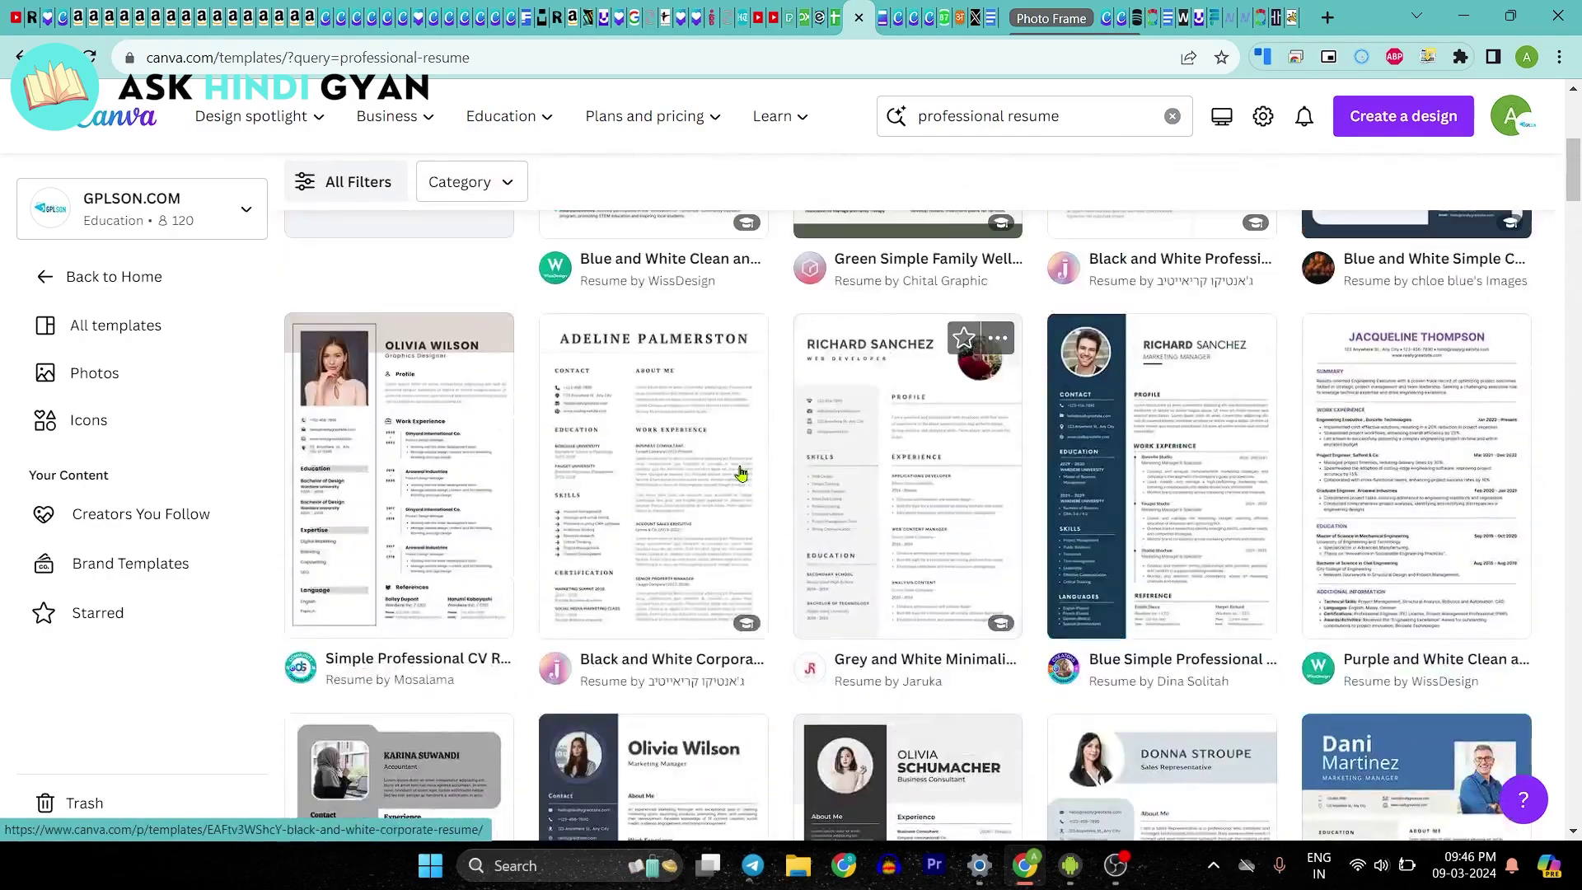
scroll(725, 474, up, 1)
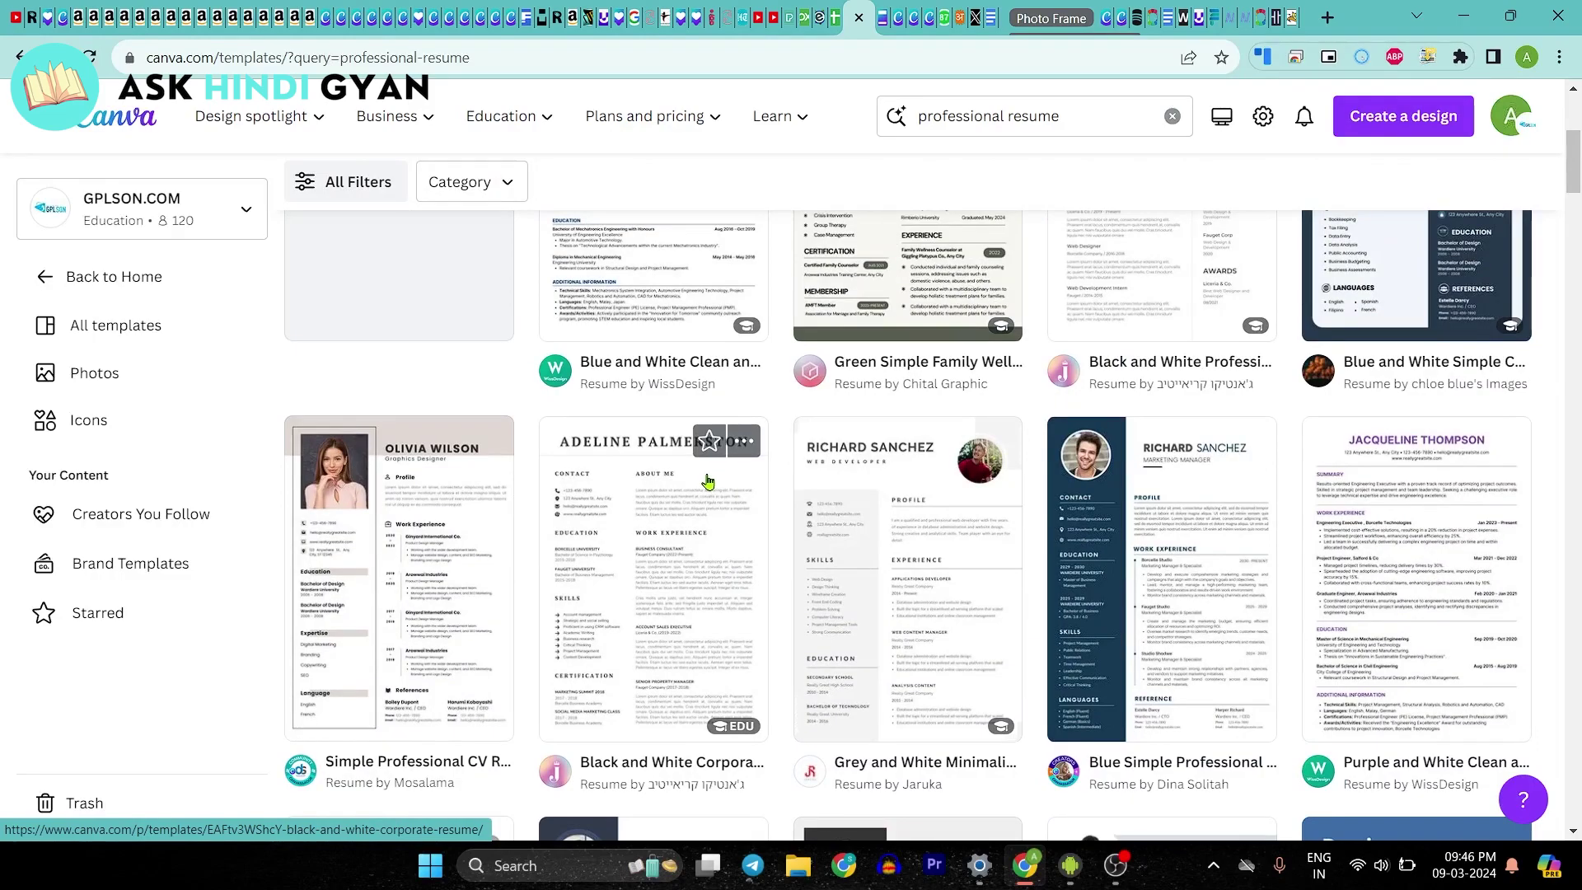
Open the Simple Professional CV Resume template as a new design and zoom to 77%.
click(376, 570)
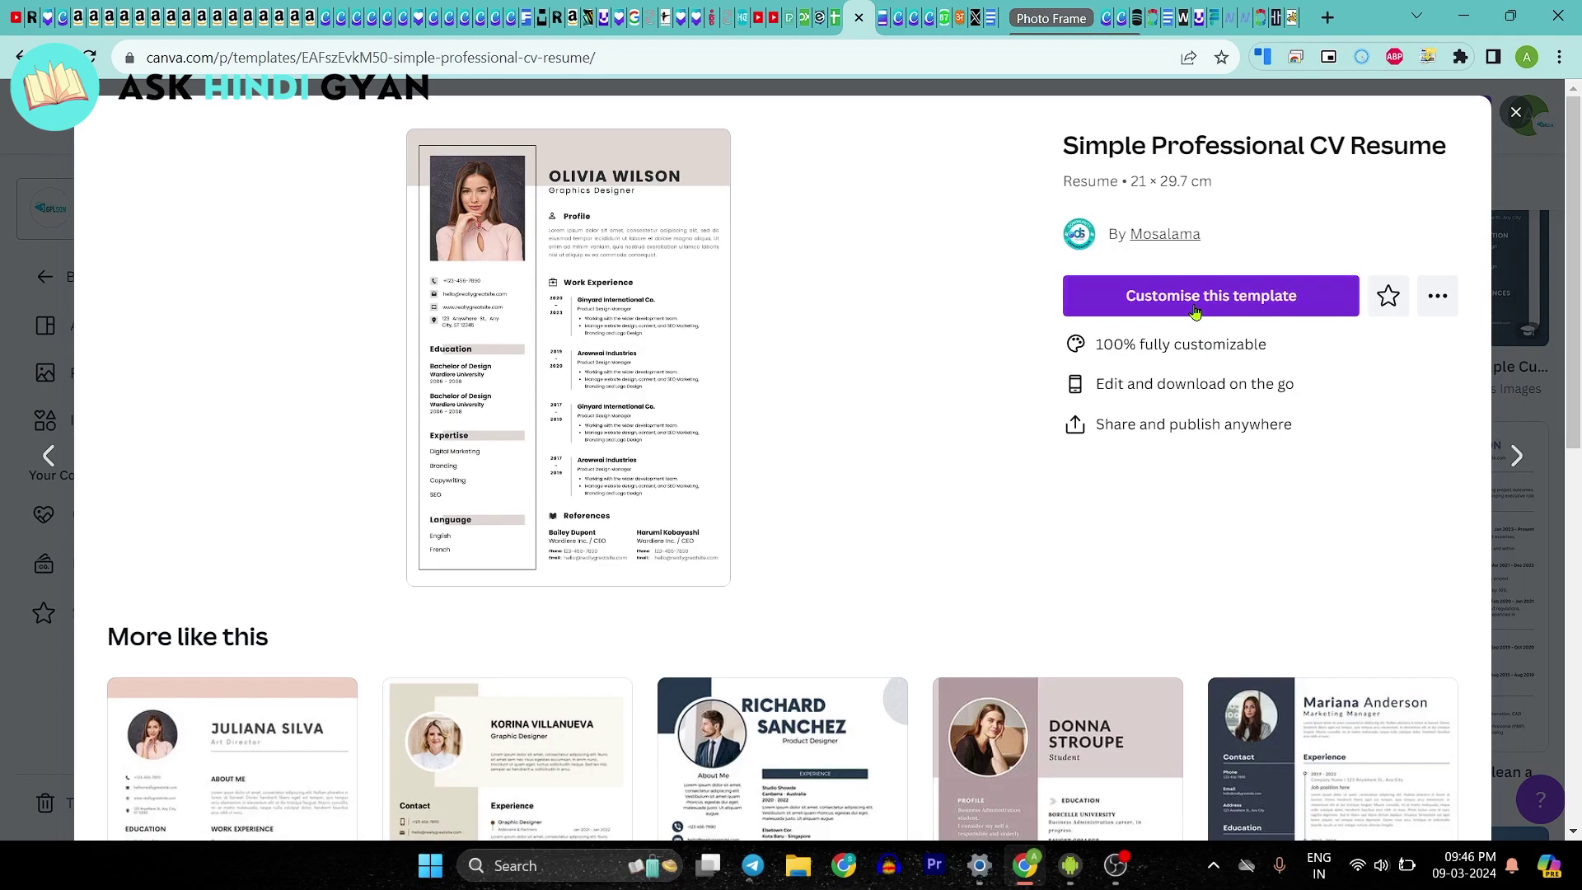
click(1280, 306)
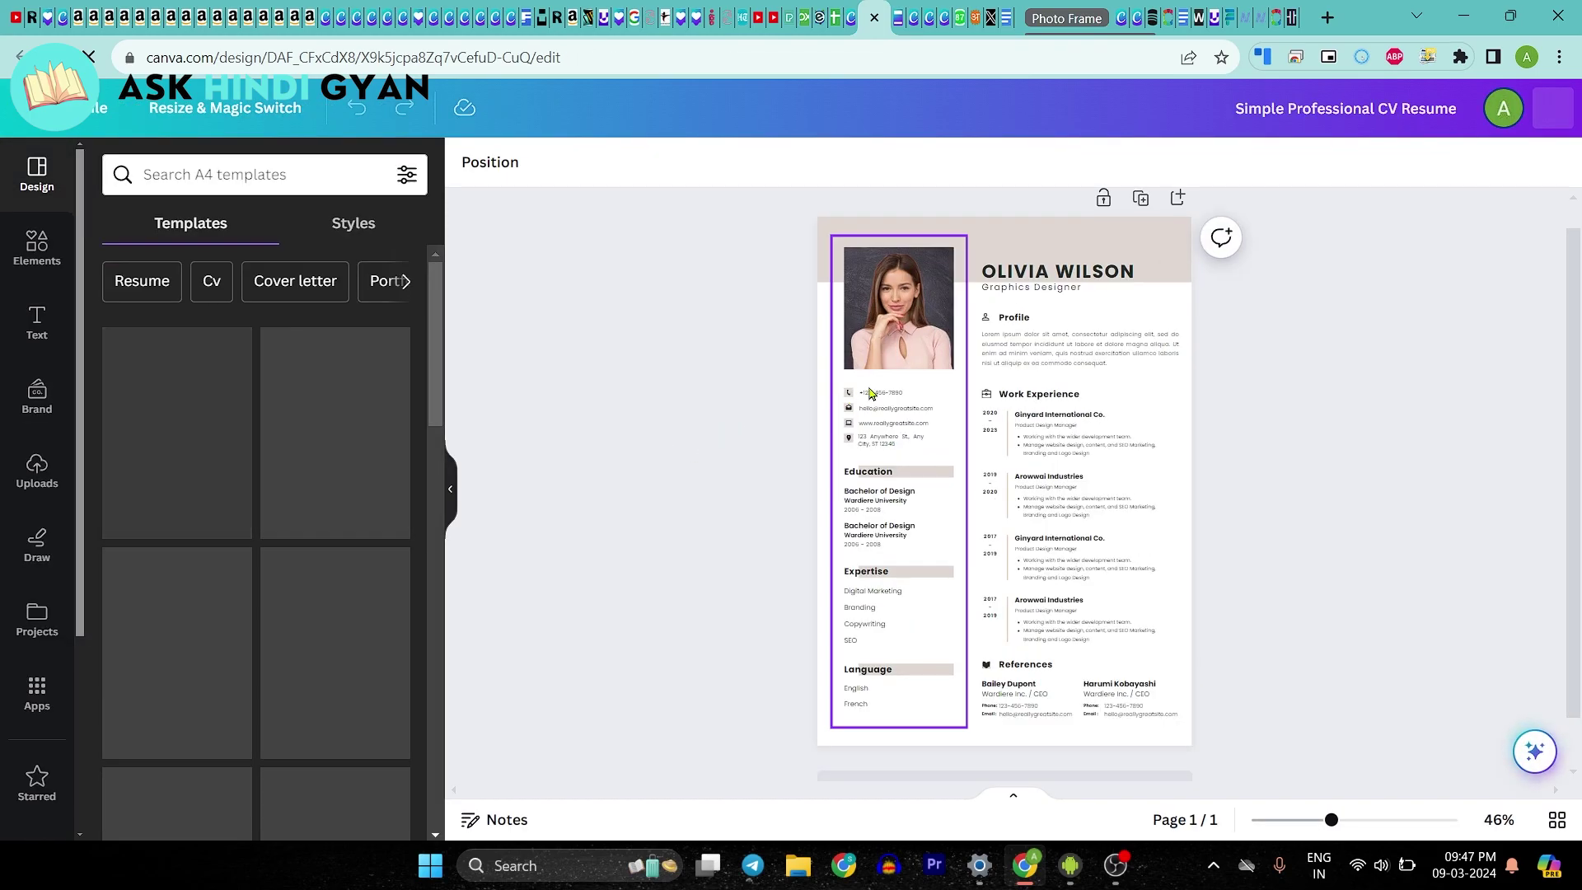
ctrl+scroll(1268, 405, up, 1)
ctrl+scroll(1236, 428, up, 1)
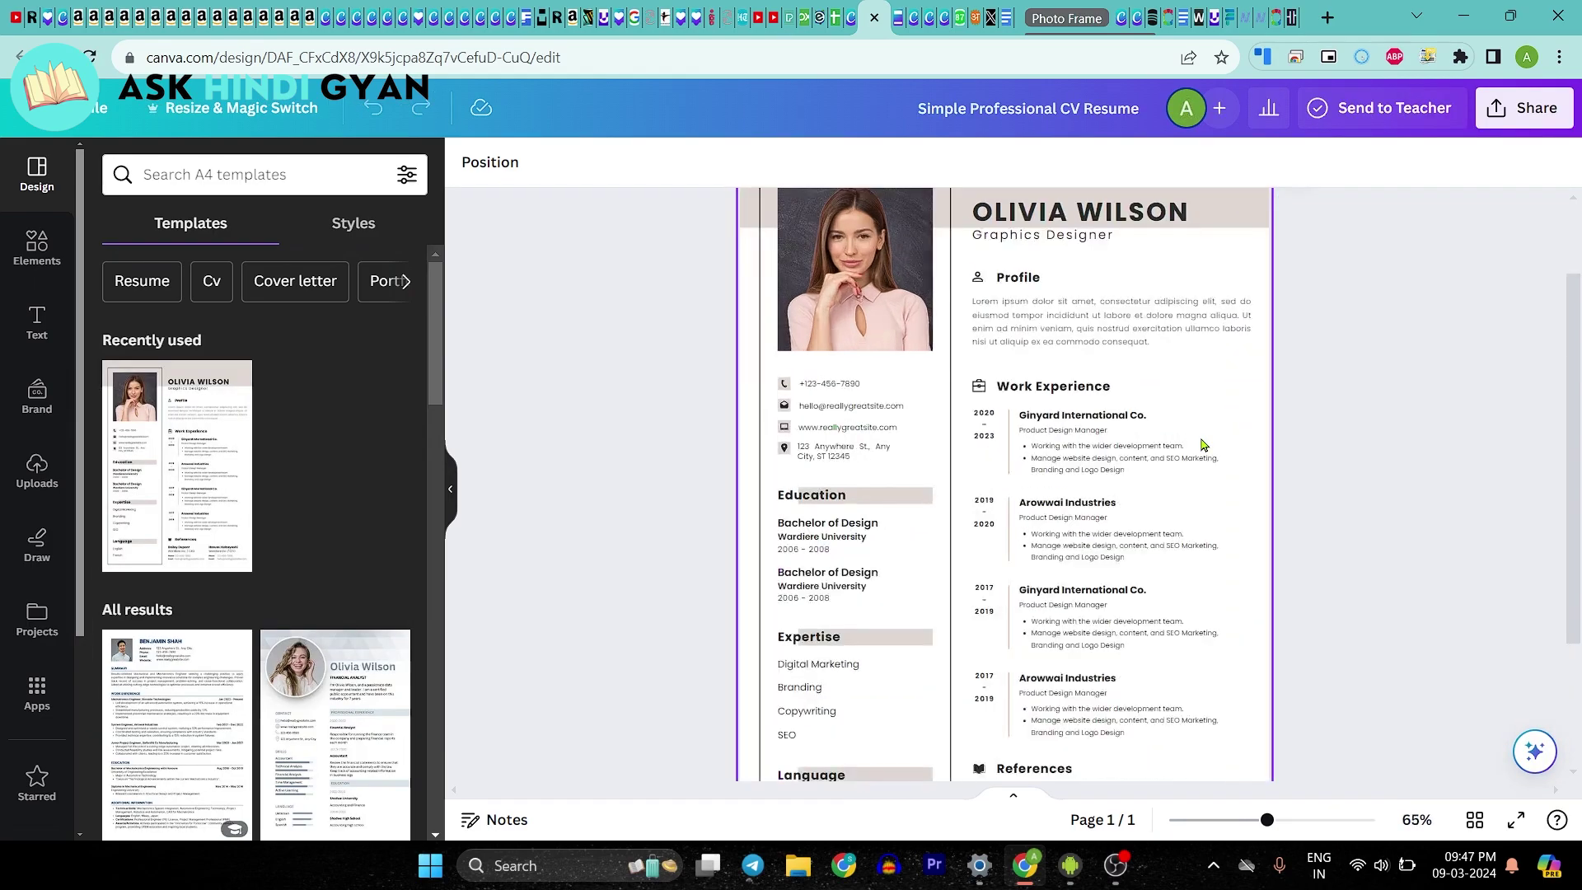
ctrl+scroll(1258, 452, up, 1)
scroll(1258, 452, up, 2)
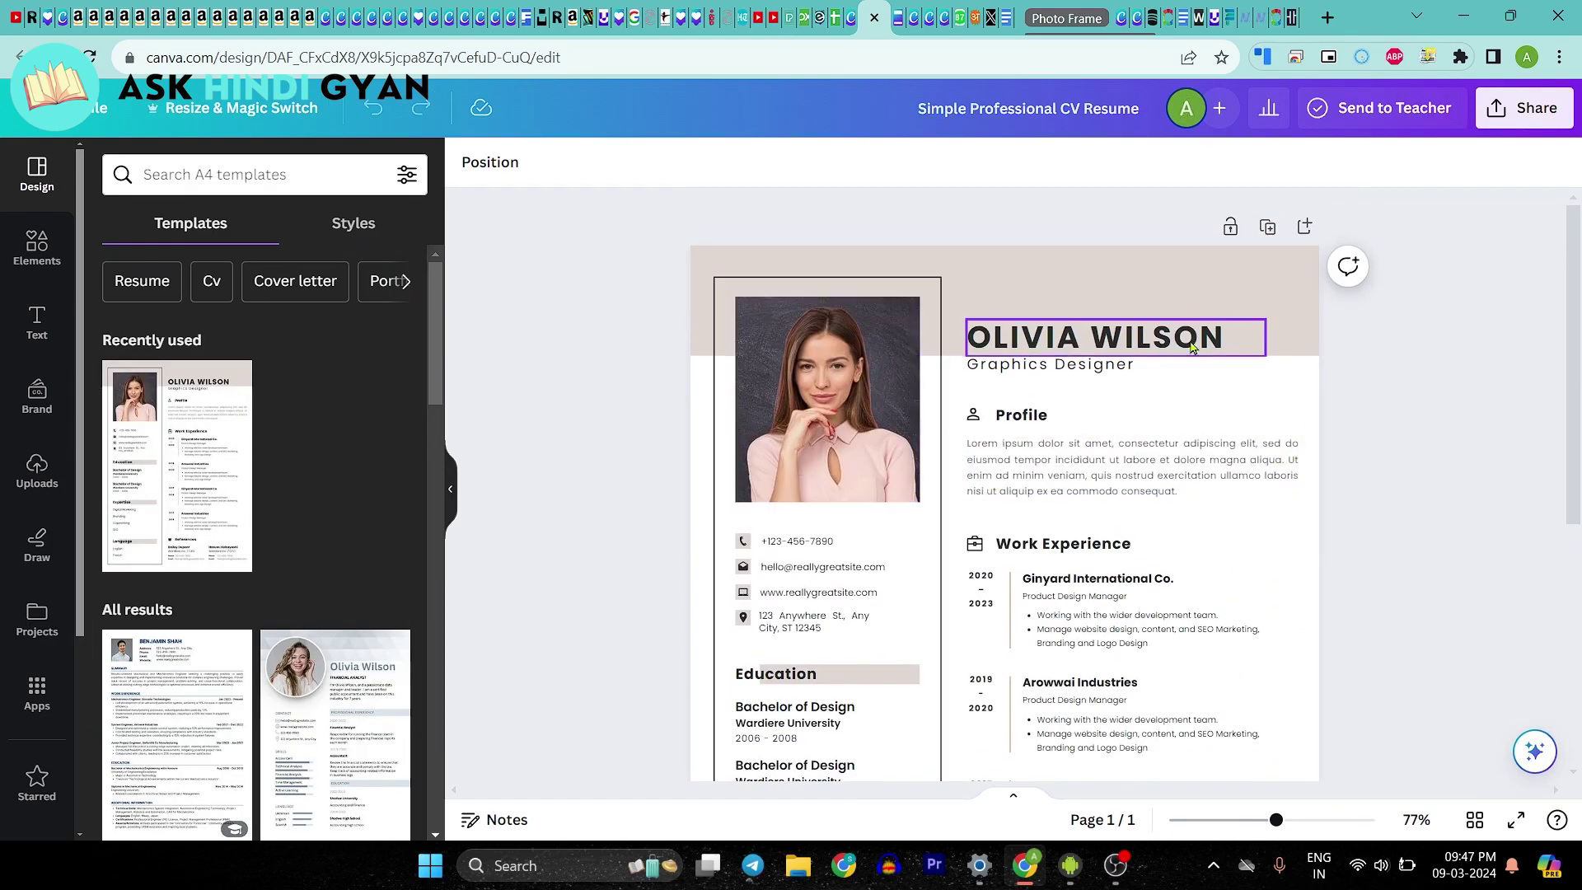
scroll(1038, 412, down, 3)
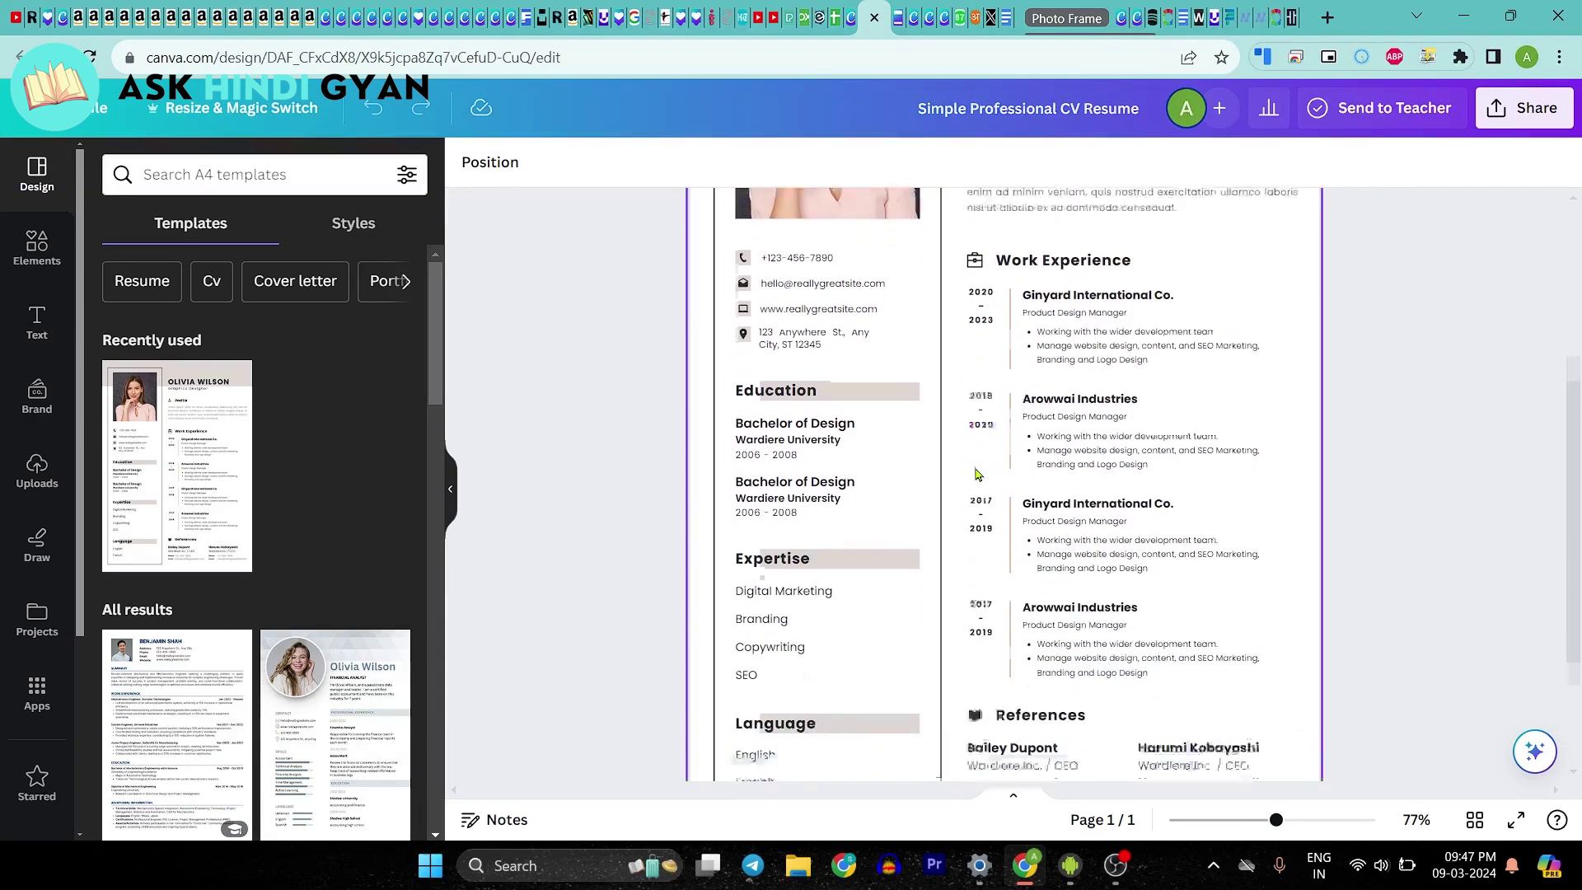
scroll(1015, 502, down, 2)
scroll(1161, 445, up, 2)
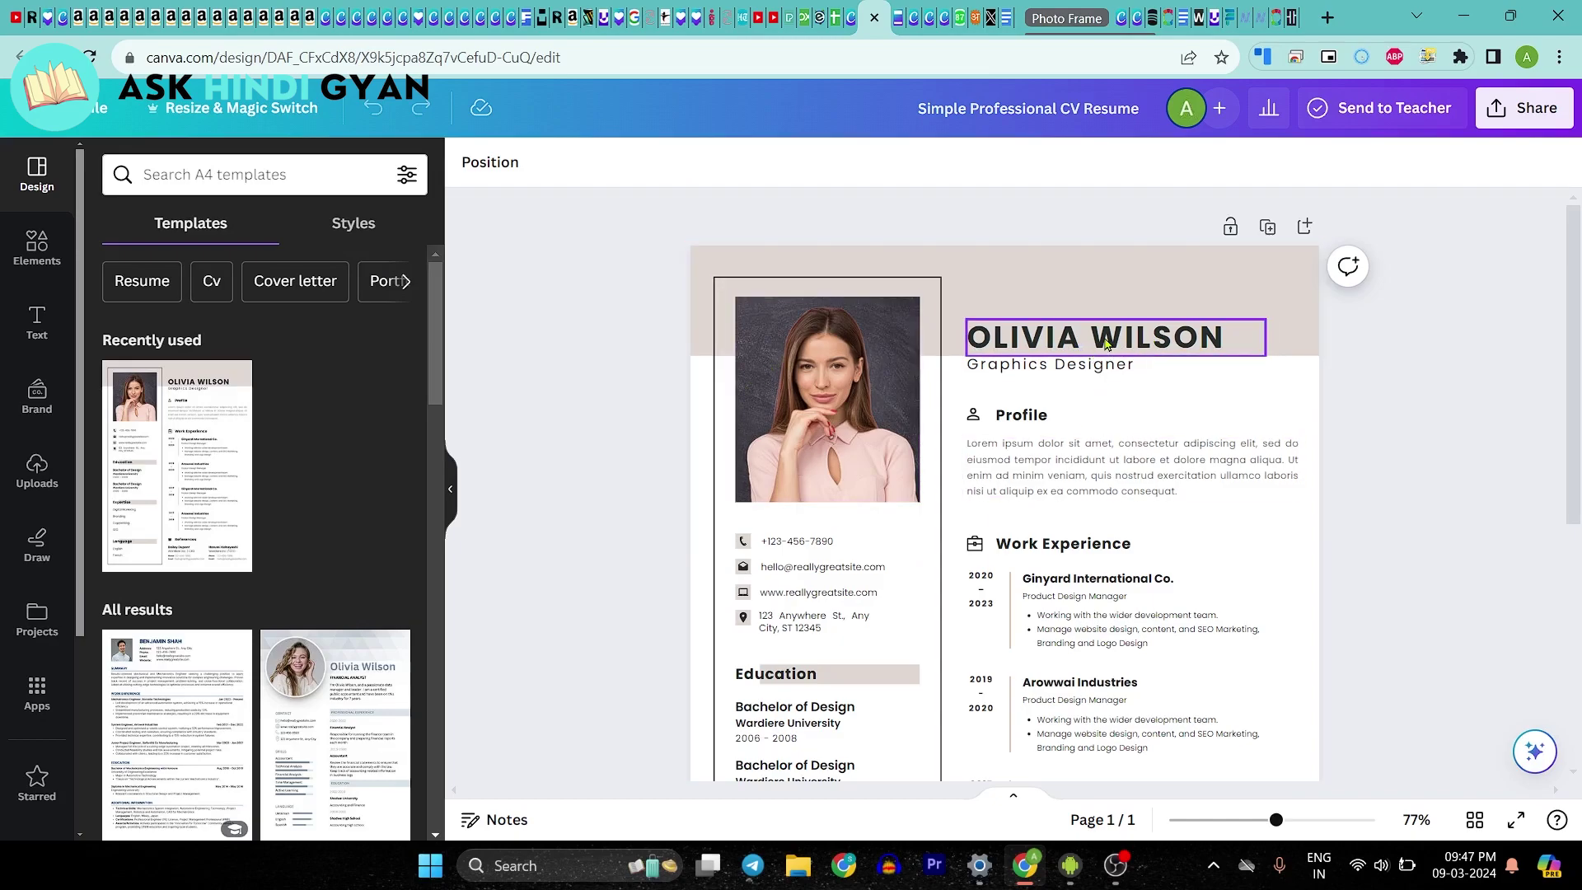
Replace the sample name in the resume heading with the user's own full name.
click(1107, 345)
double_click(1104, 337)
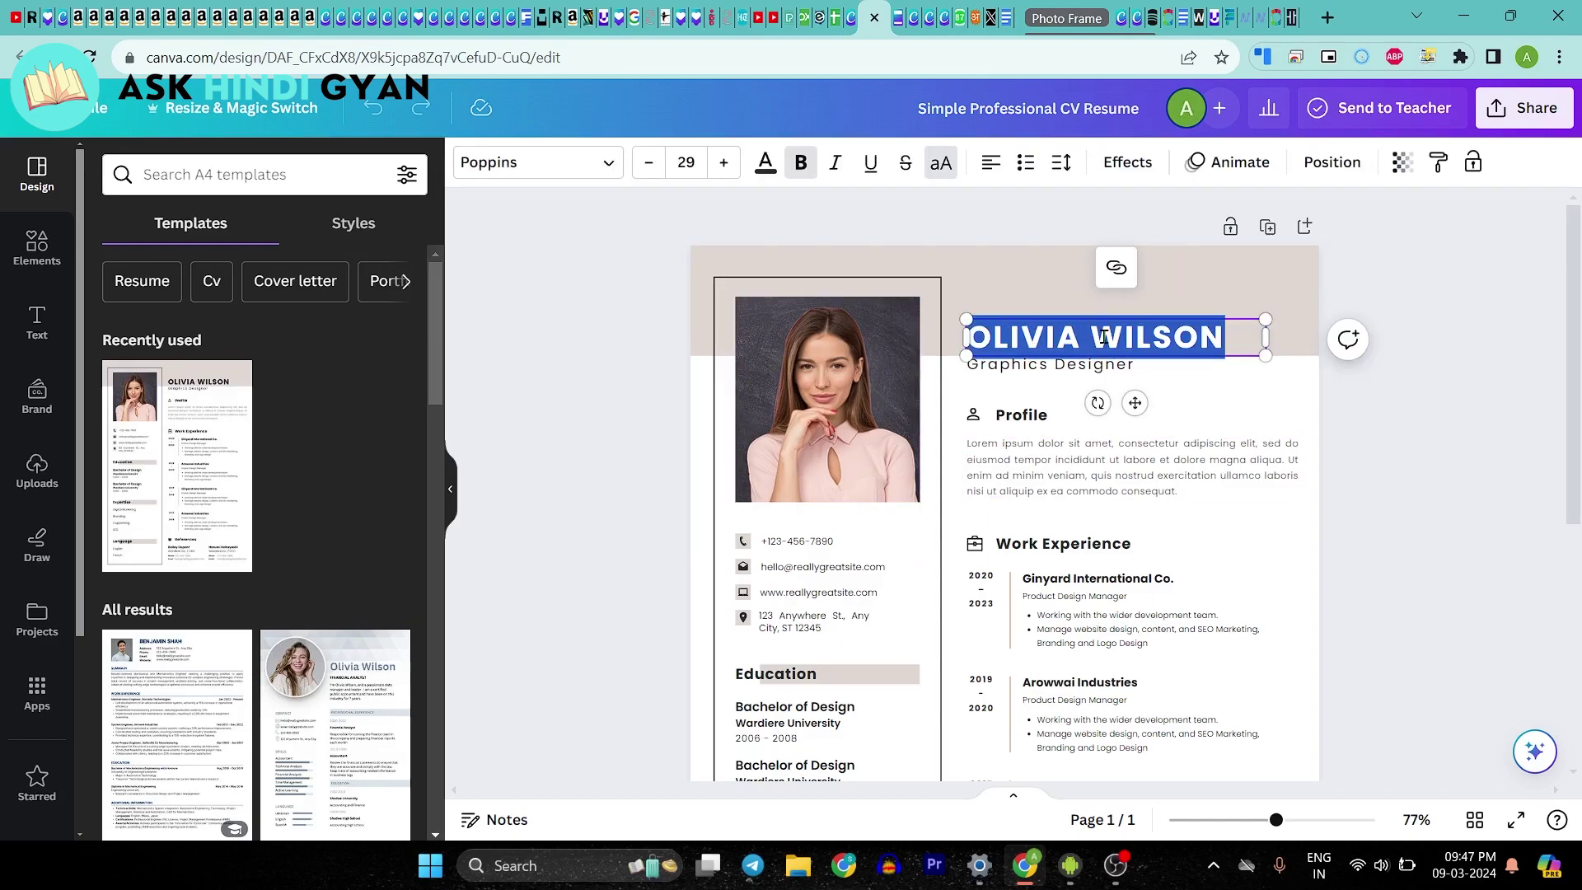
text(YASH SINGH)
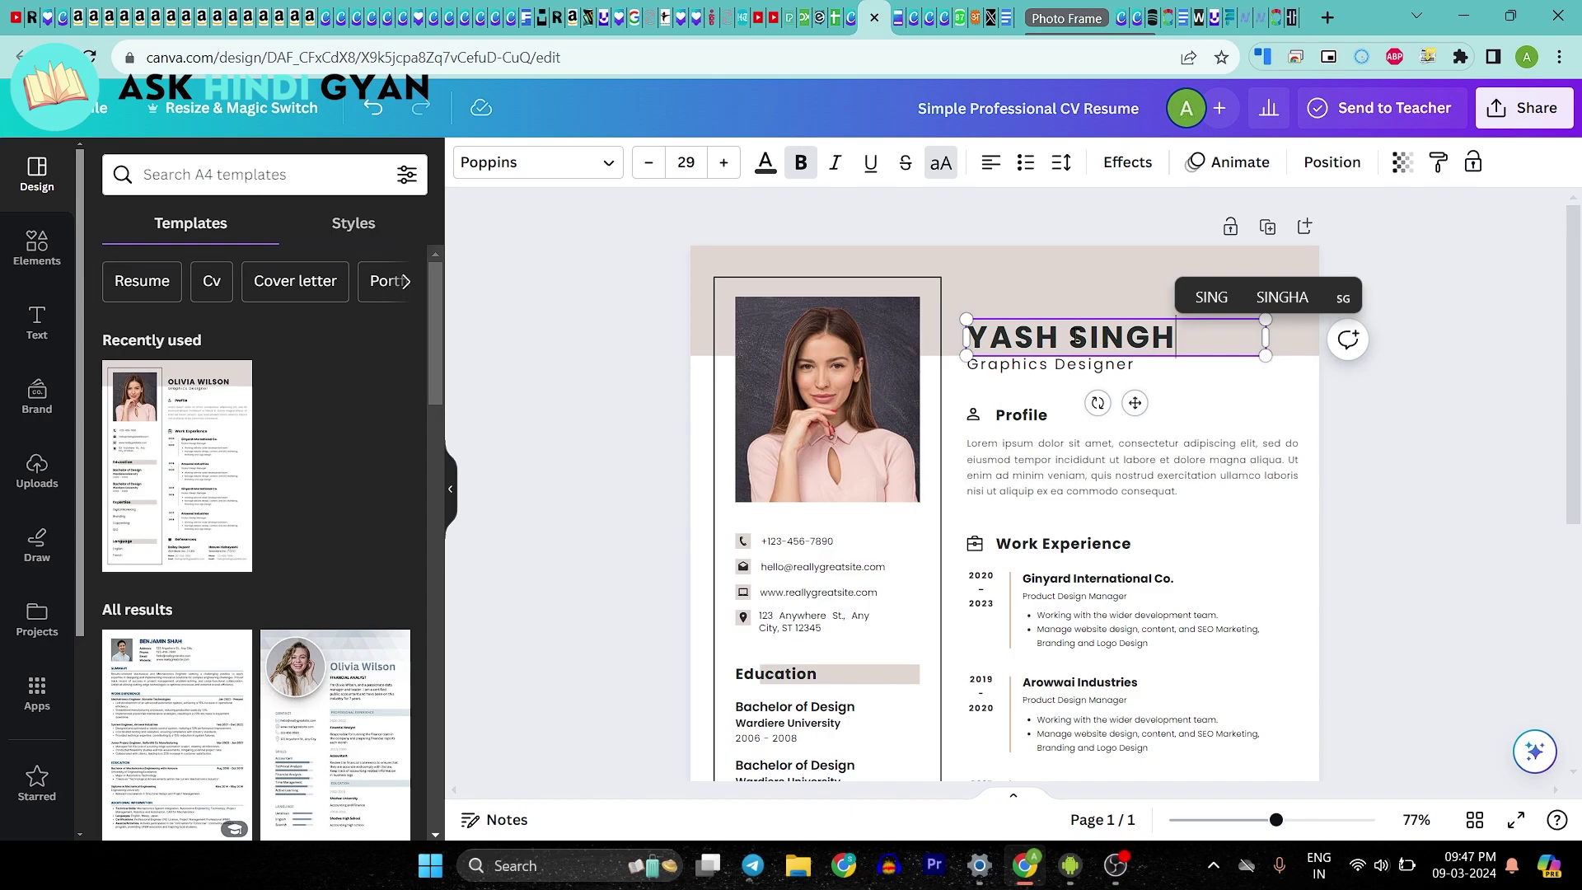
click(1398, 413)
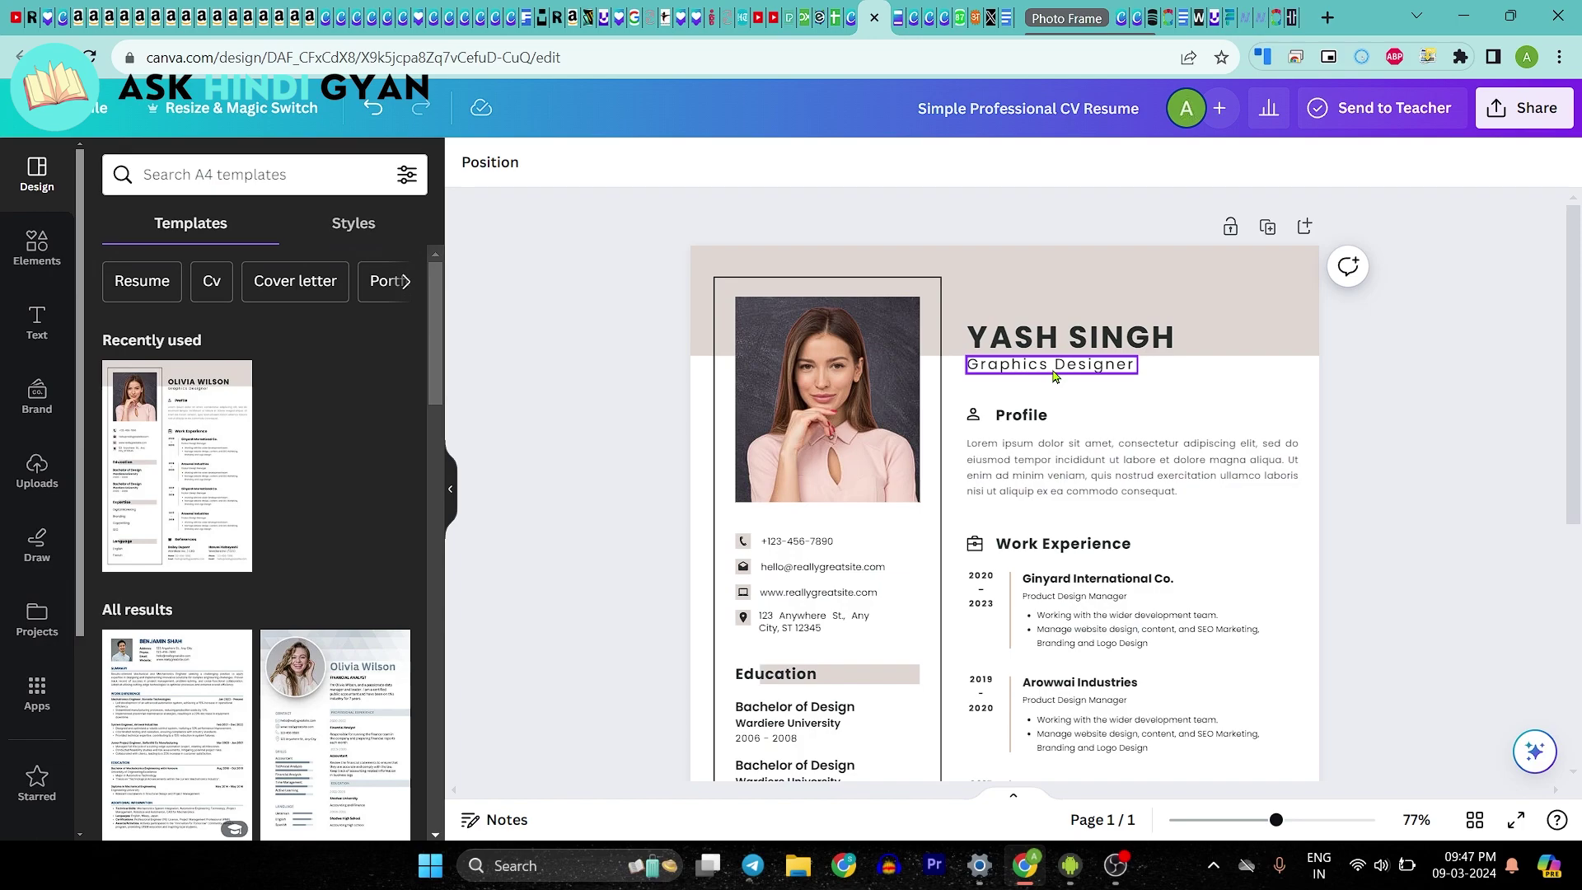
Delete the sample portrait from the profile photo frame, keeping the empty frame.
scroll(1038, 387, down, 2)
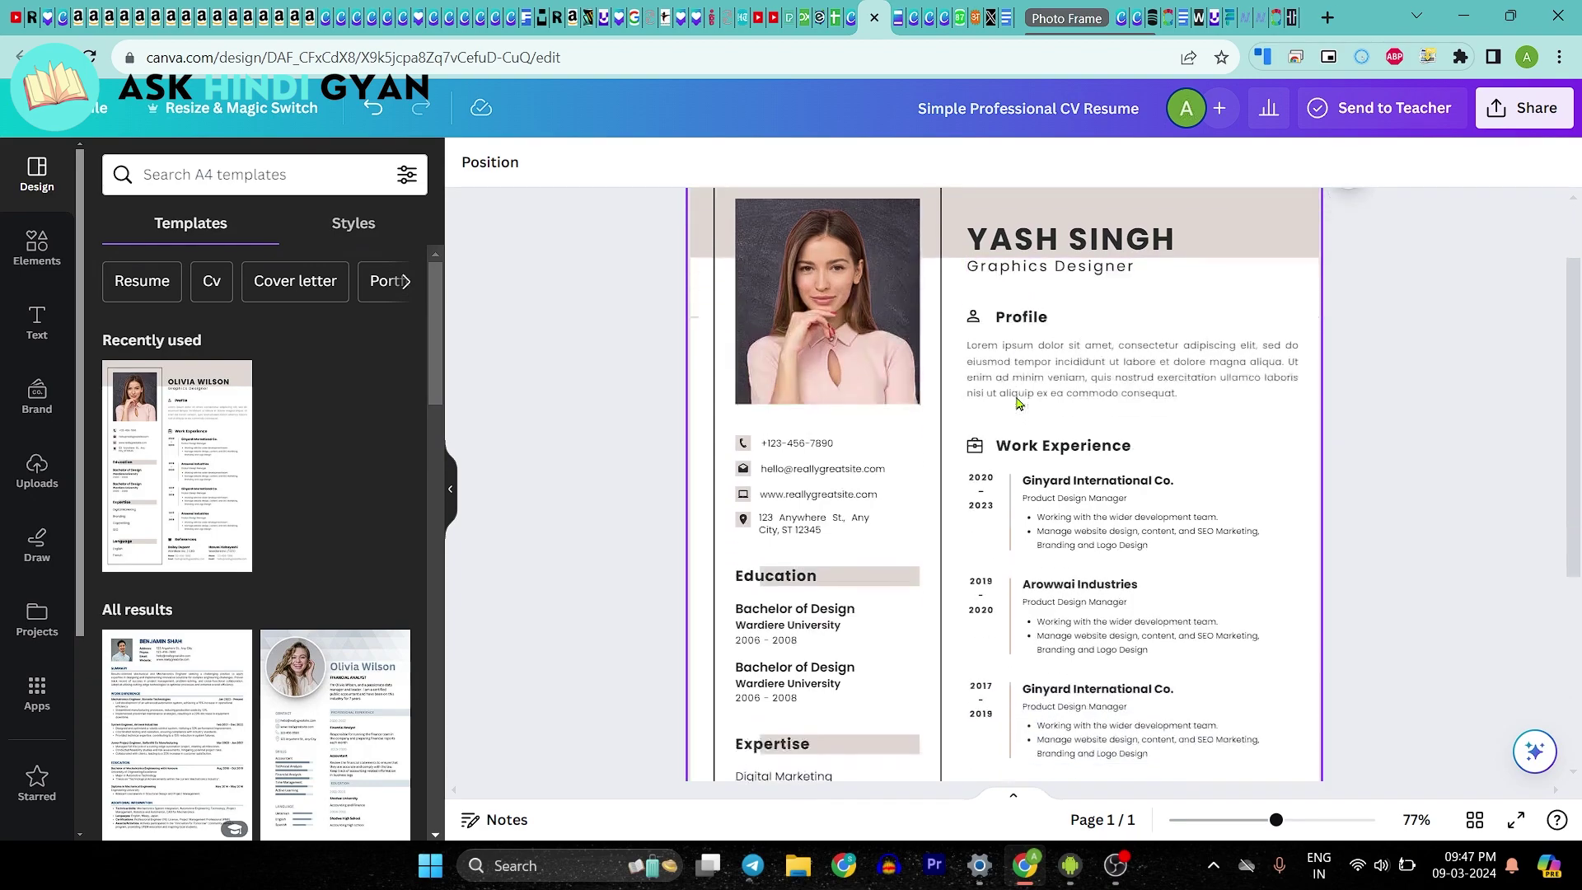
scroll(823, 379, up, 2)
click(799, 381)
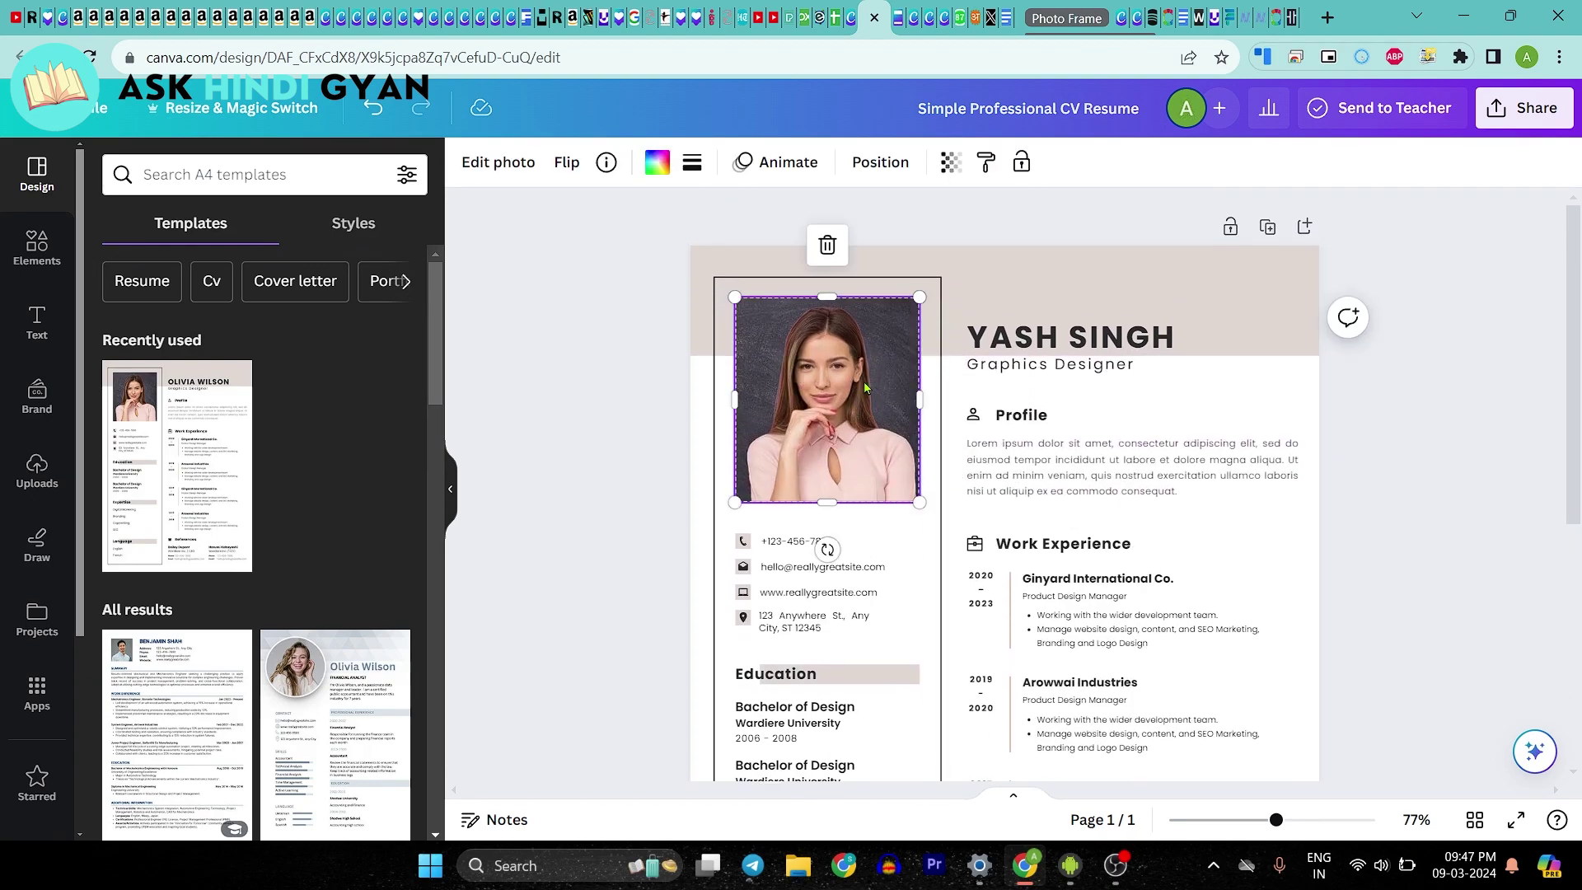
click(586, 431)
click(805, 409)
click(825, 250)
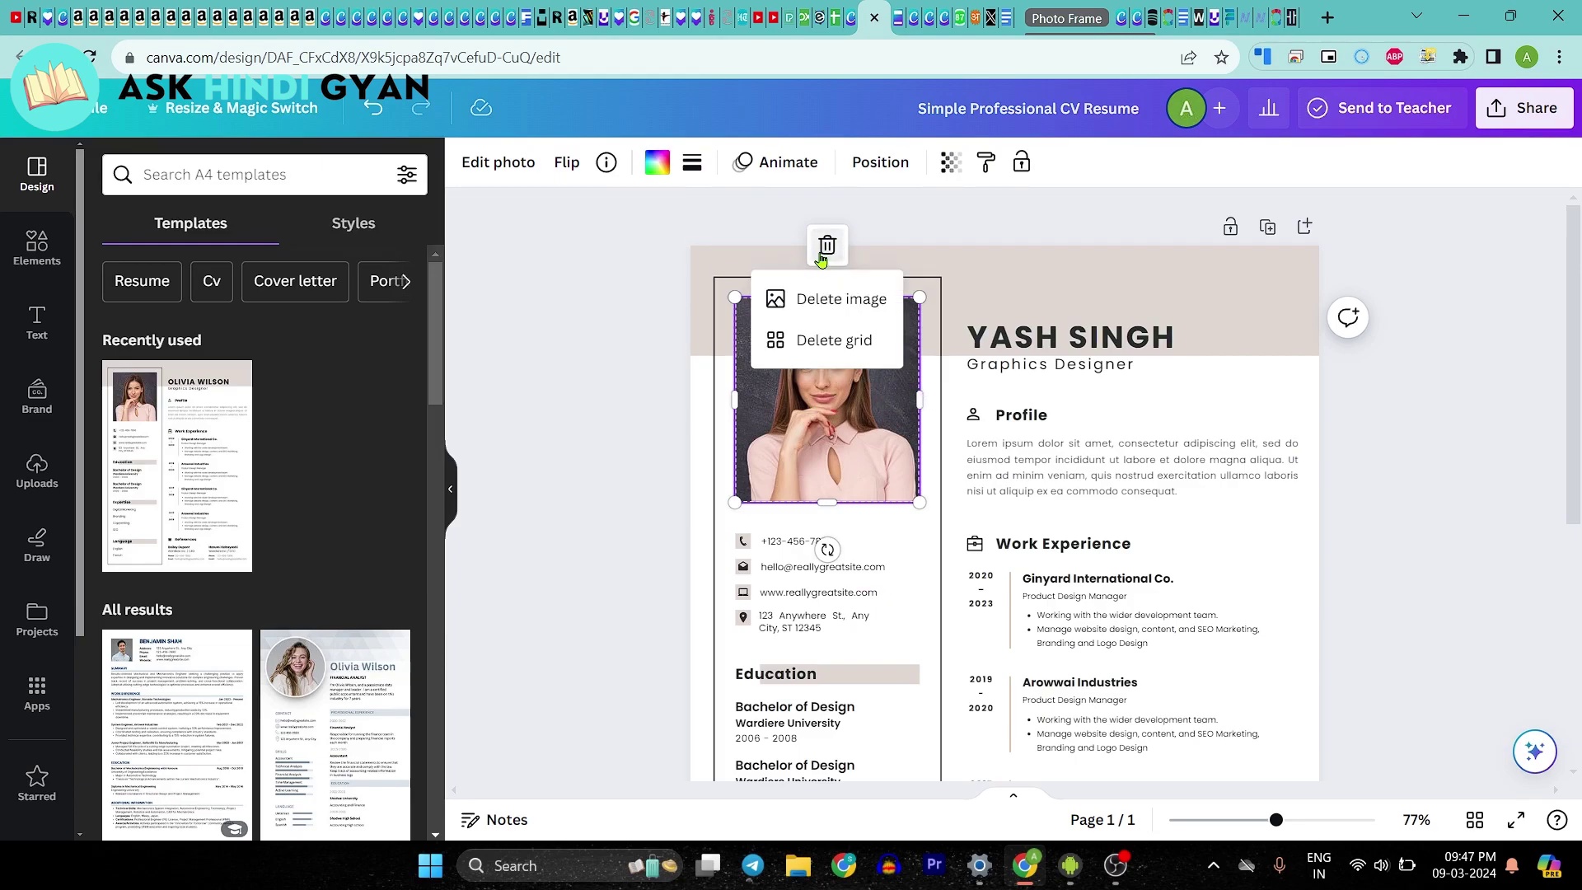
click(834, 301)
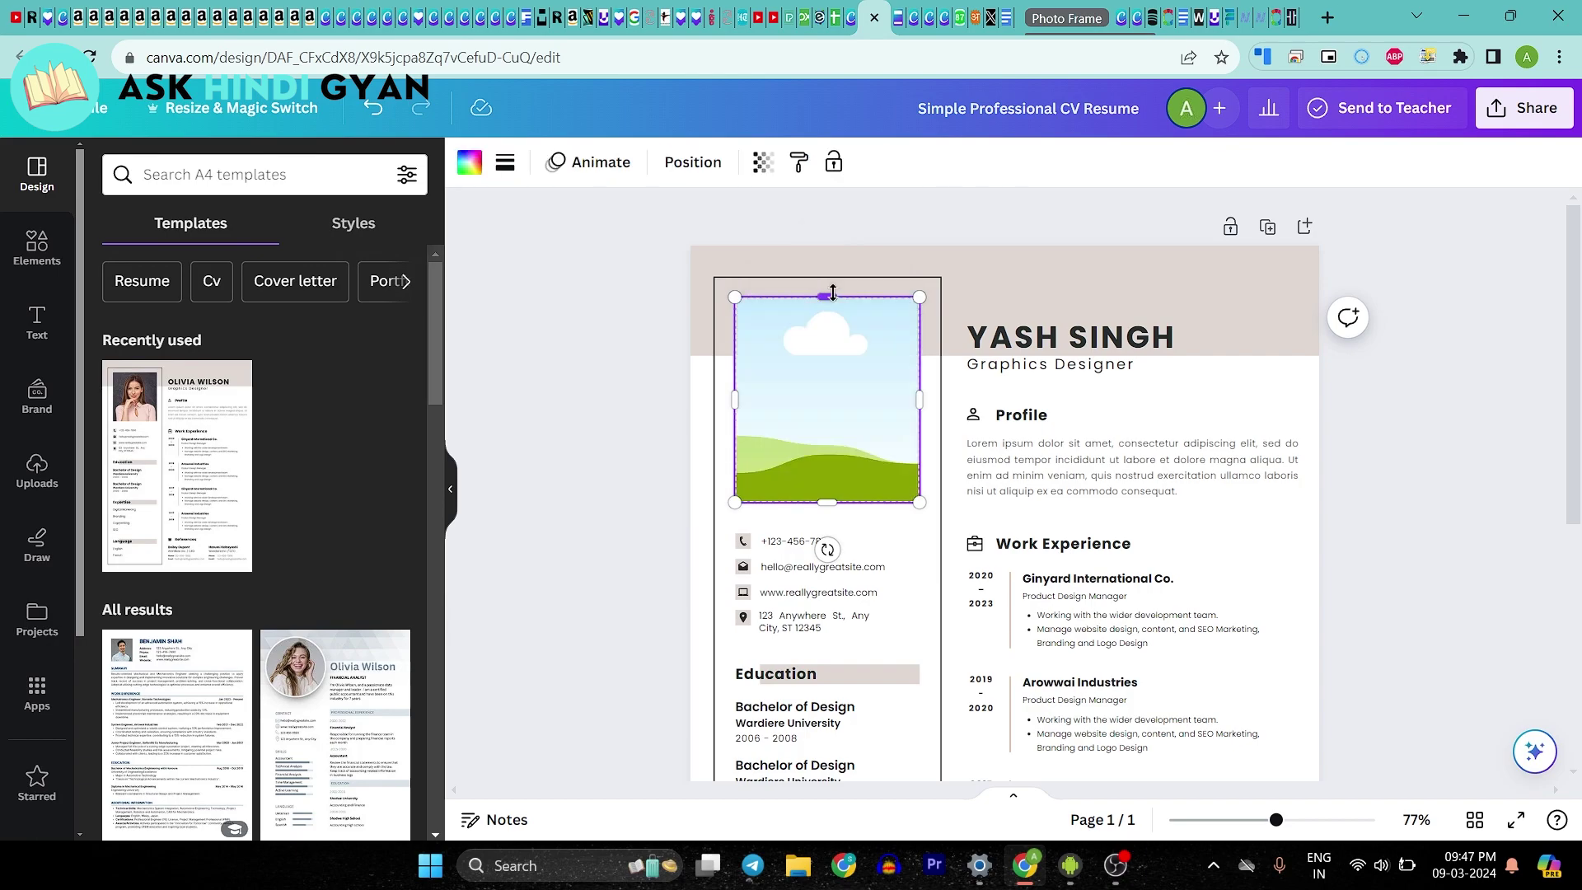
click(610, 435)
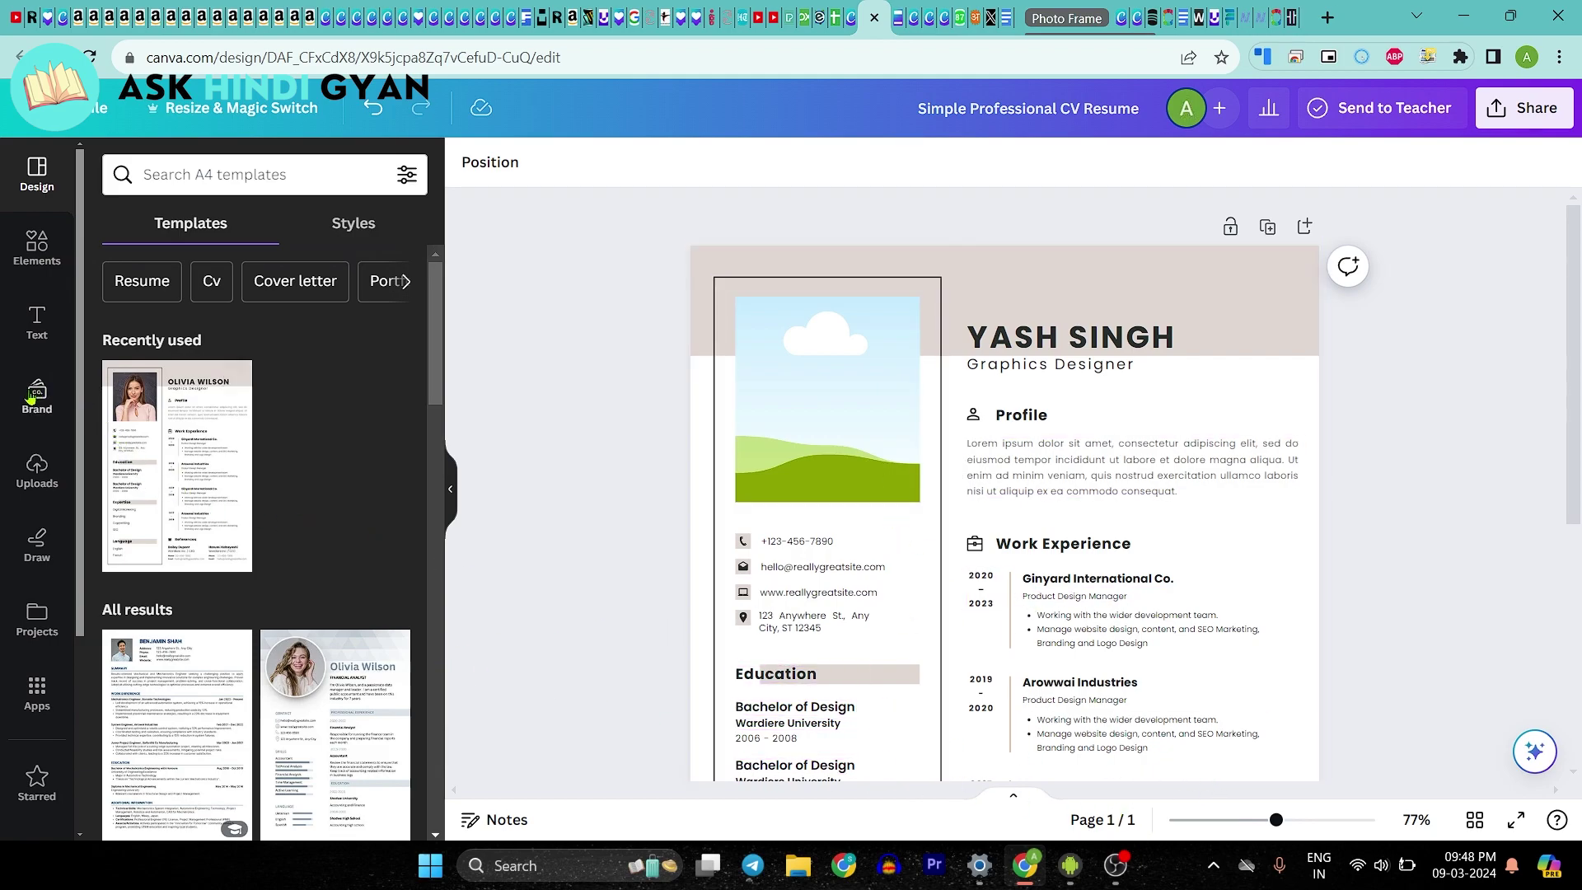
Upload the man's portrait photo from the Downloads folder to Canva's uploads.
click(37, 466)
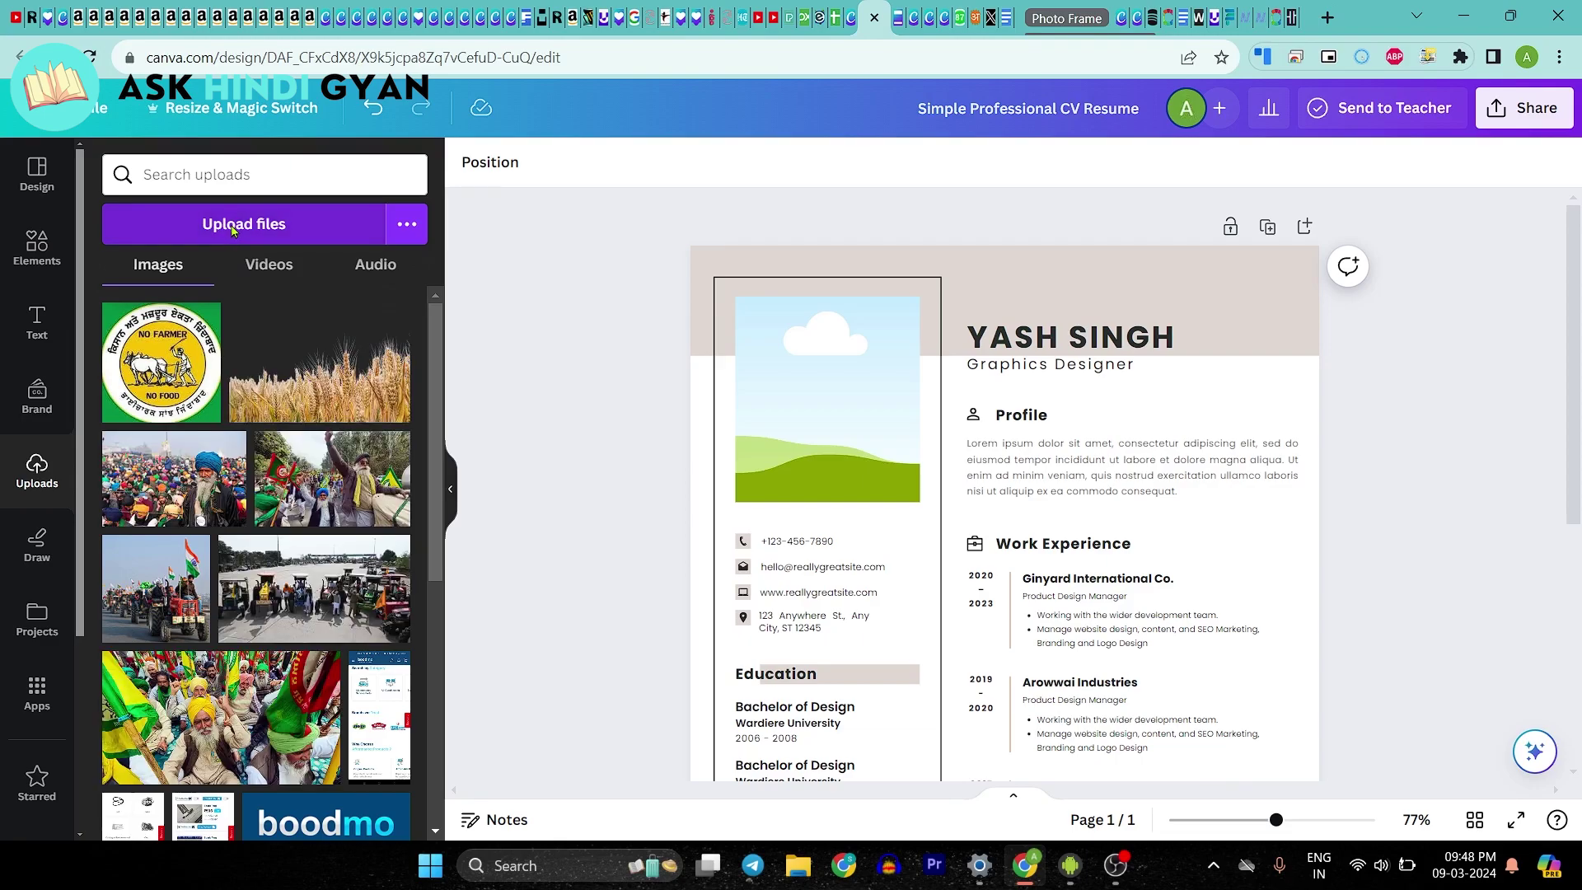
click(290, 224)
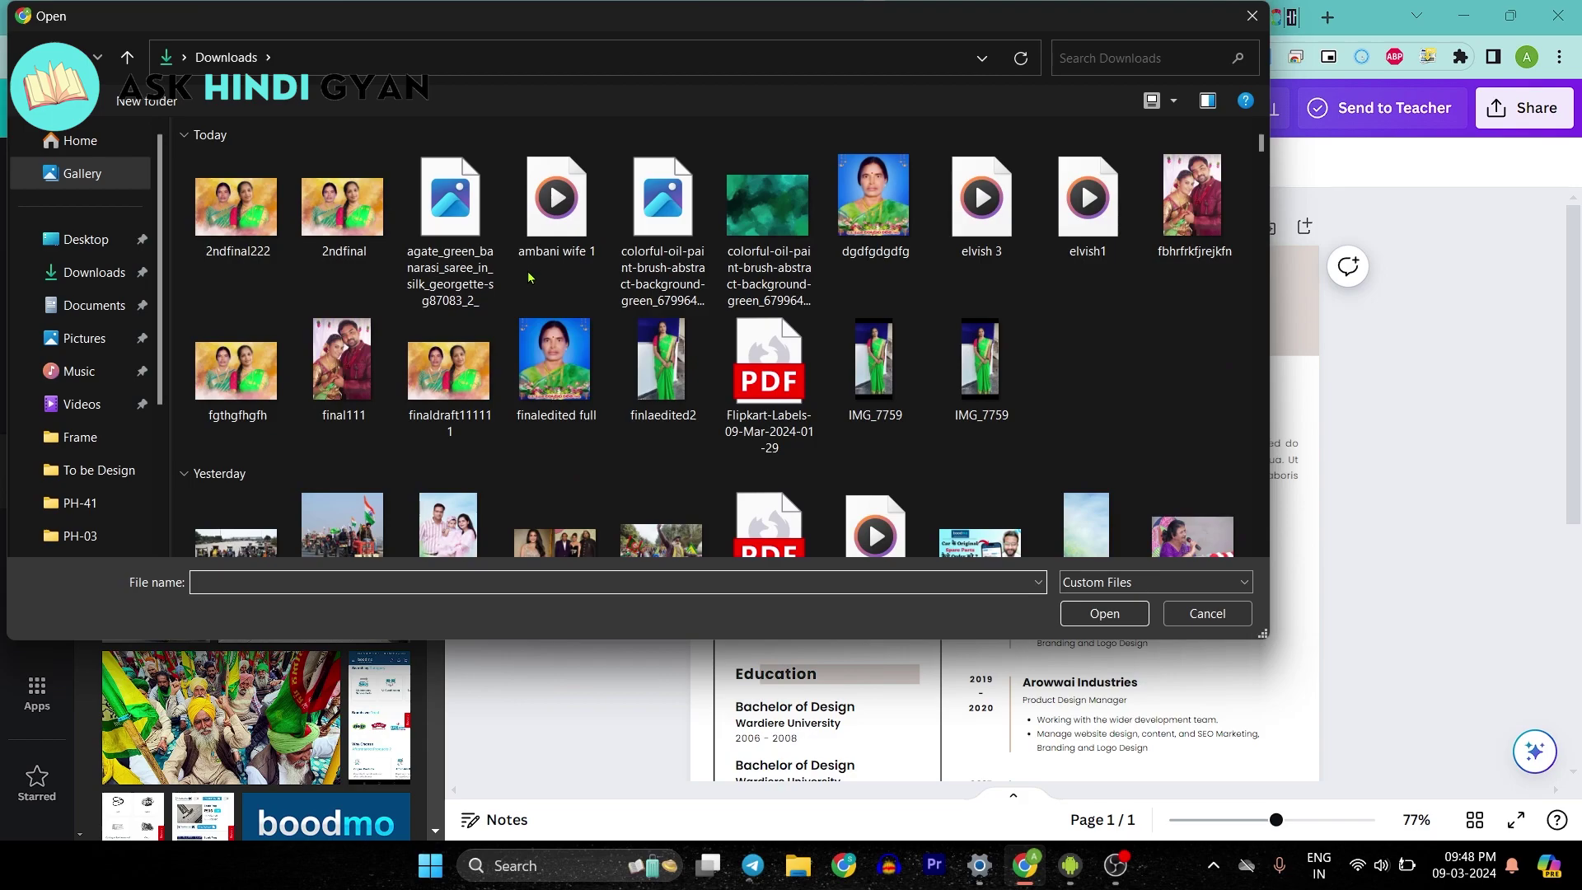
scroll(278, 329, down, 5)
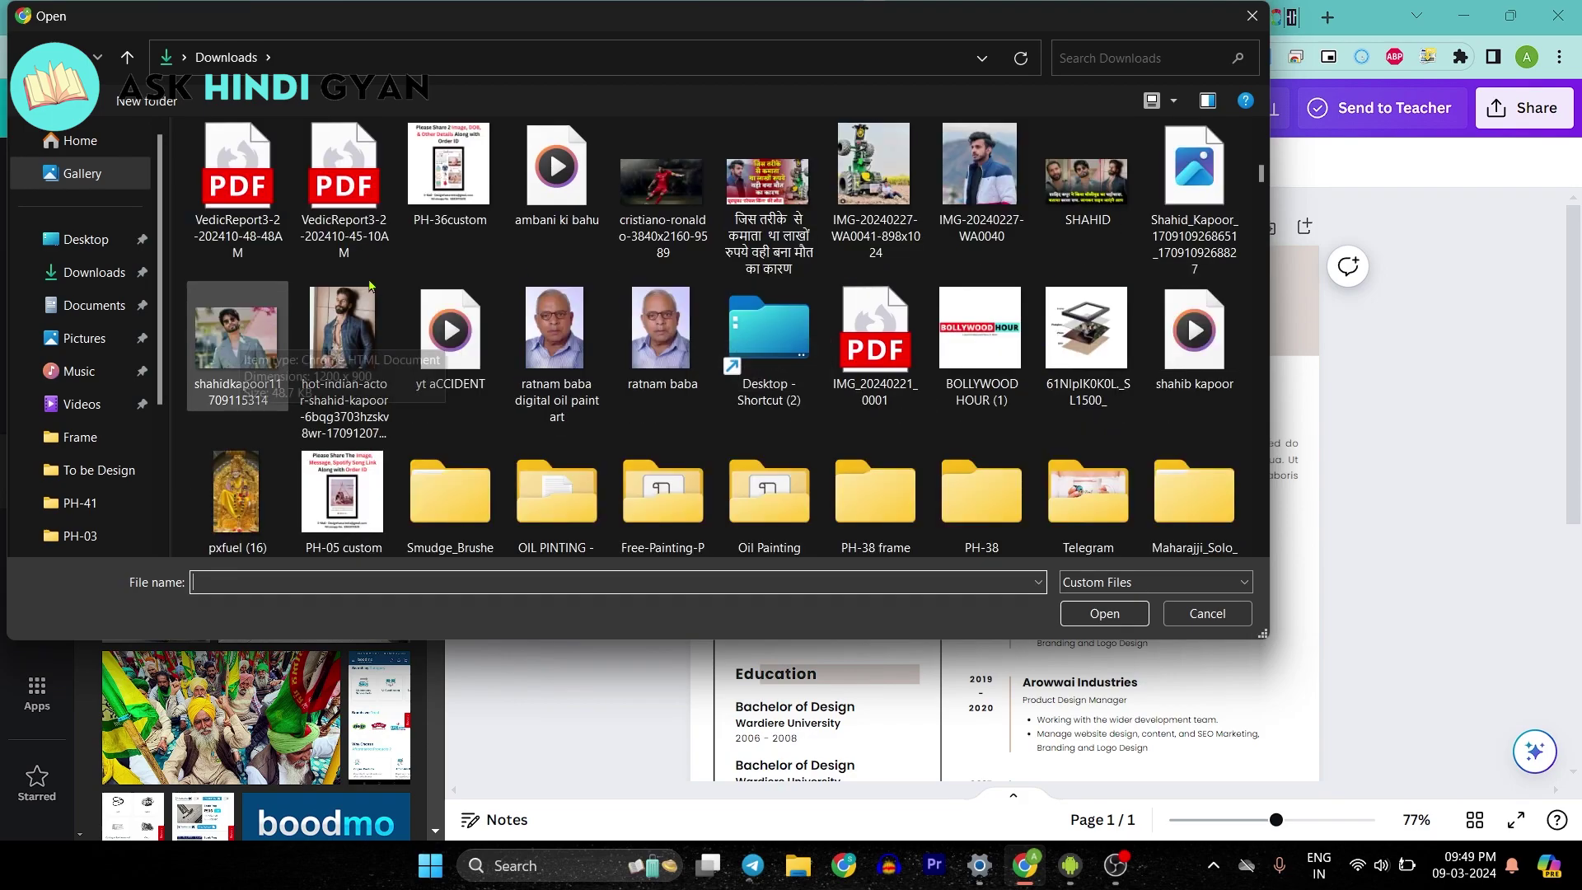
double_click(279, 329)
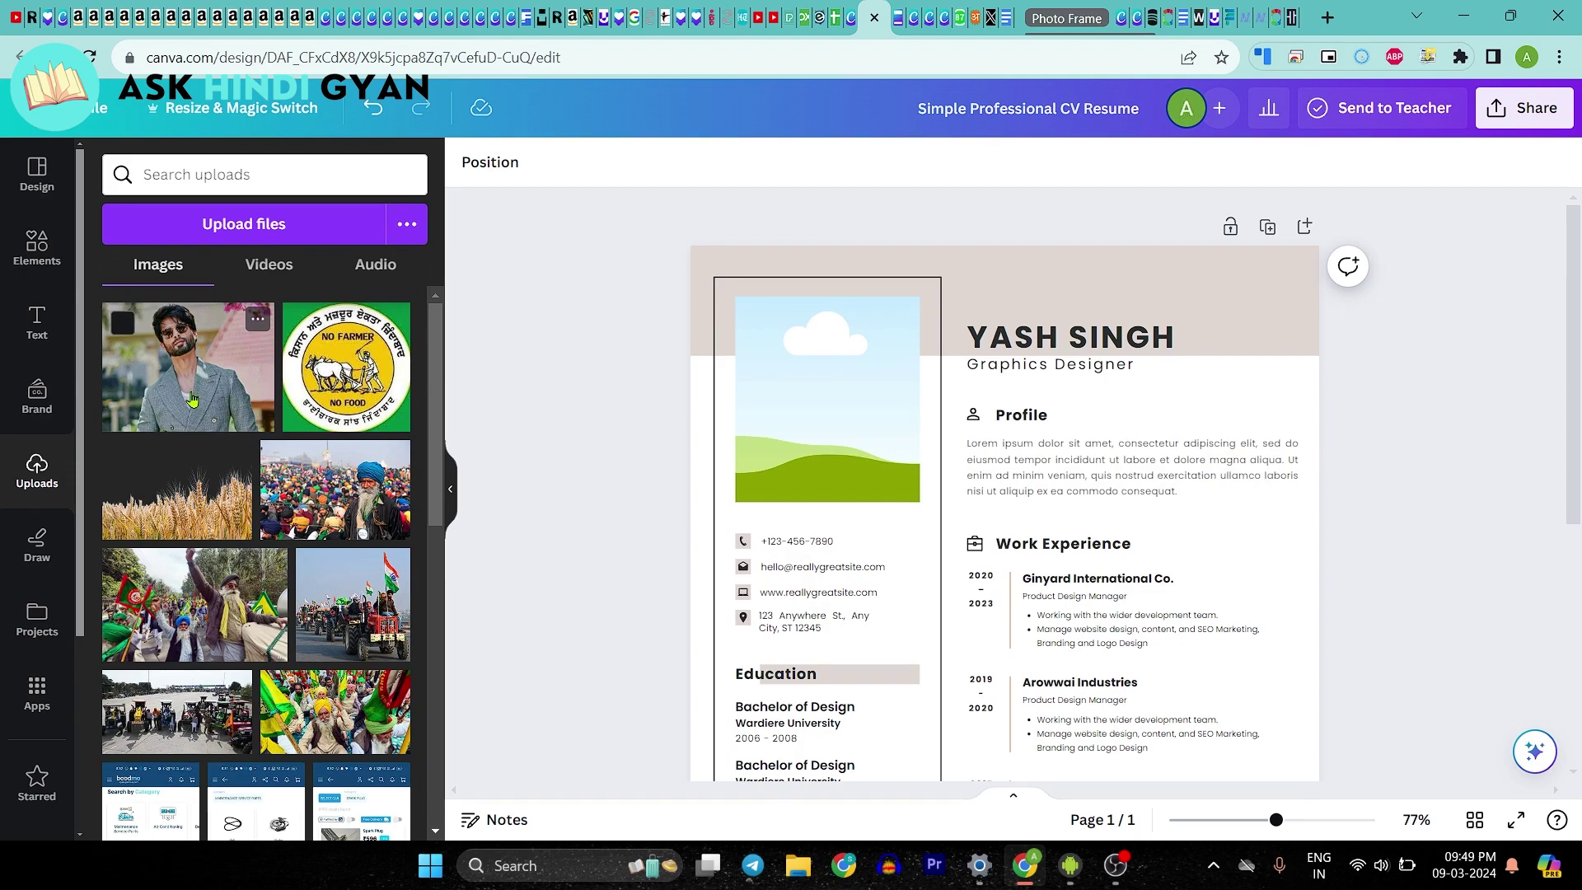
Drop the uploaded portrait into the empty photo frame and shift it slightly right.
drag(192, 400, 830, 409)
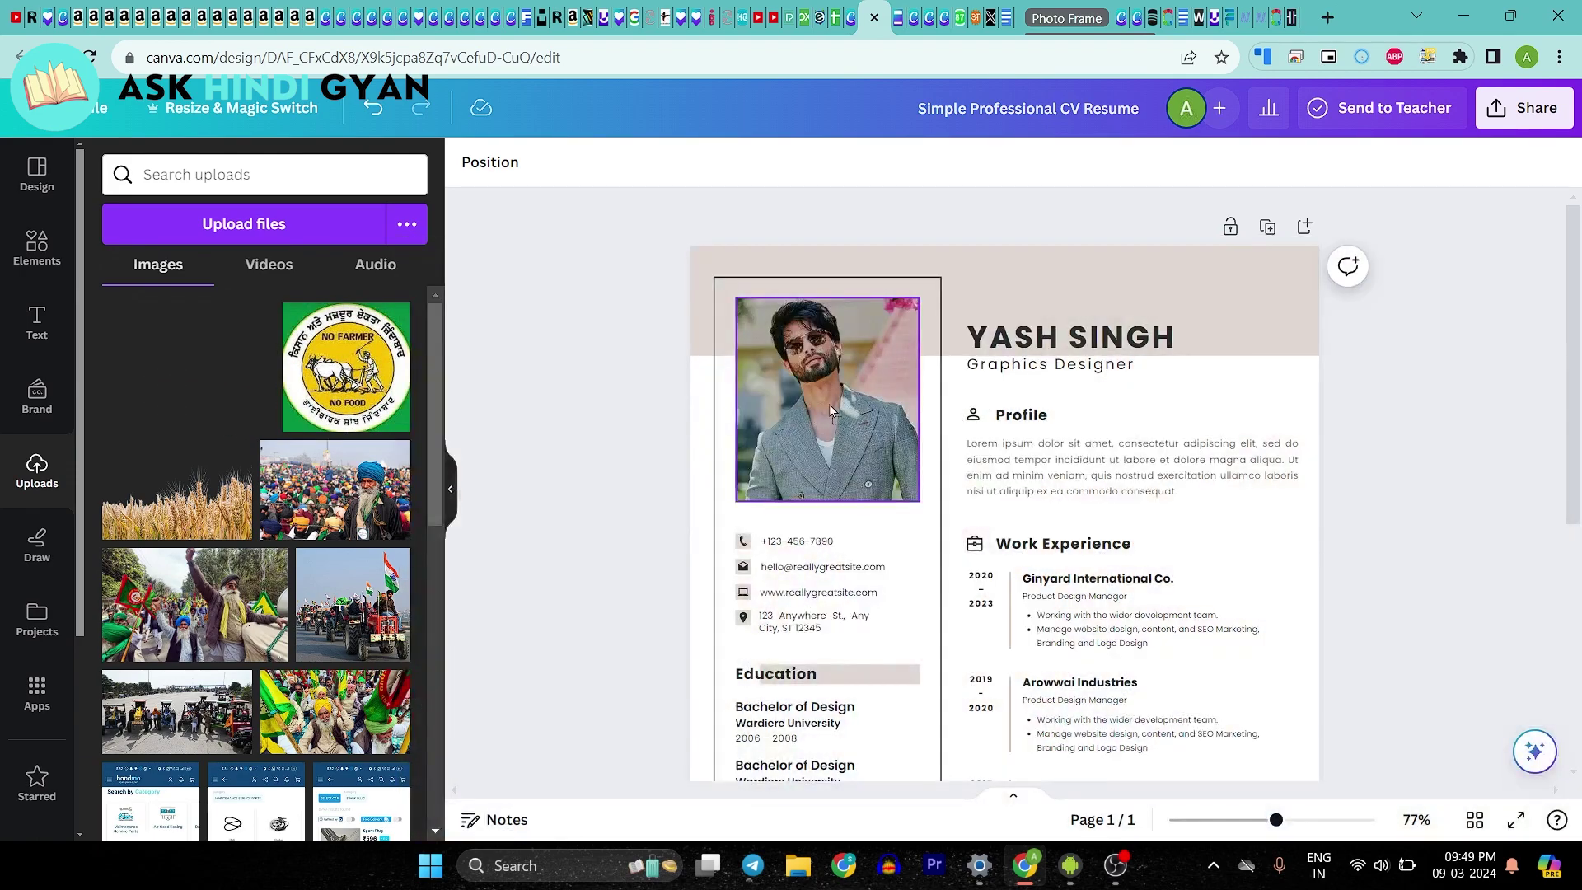
drag(830, 410, 849, 408)
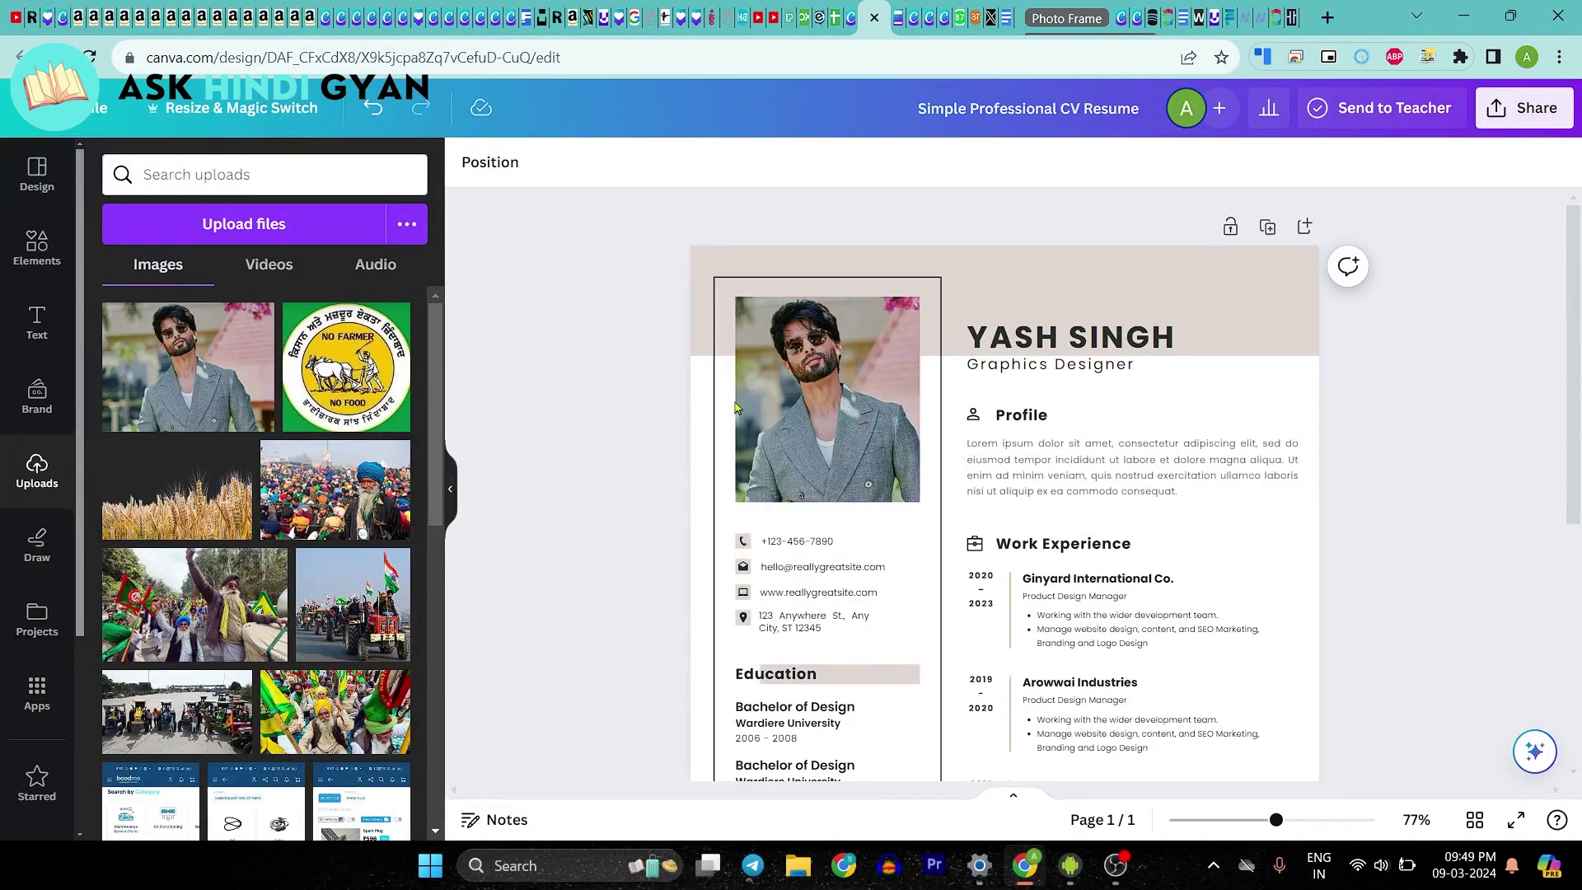
click(830, 420)
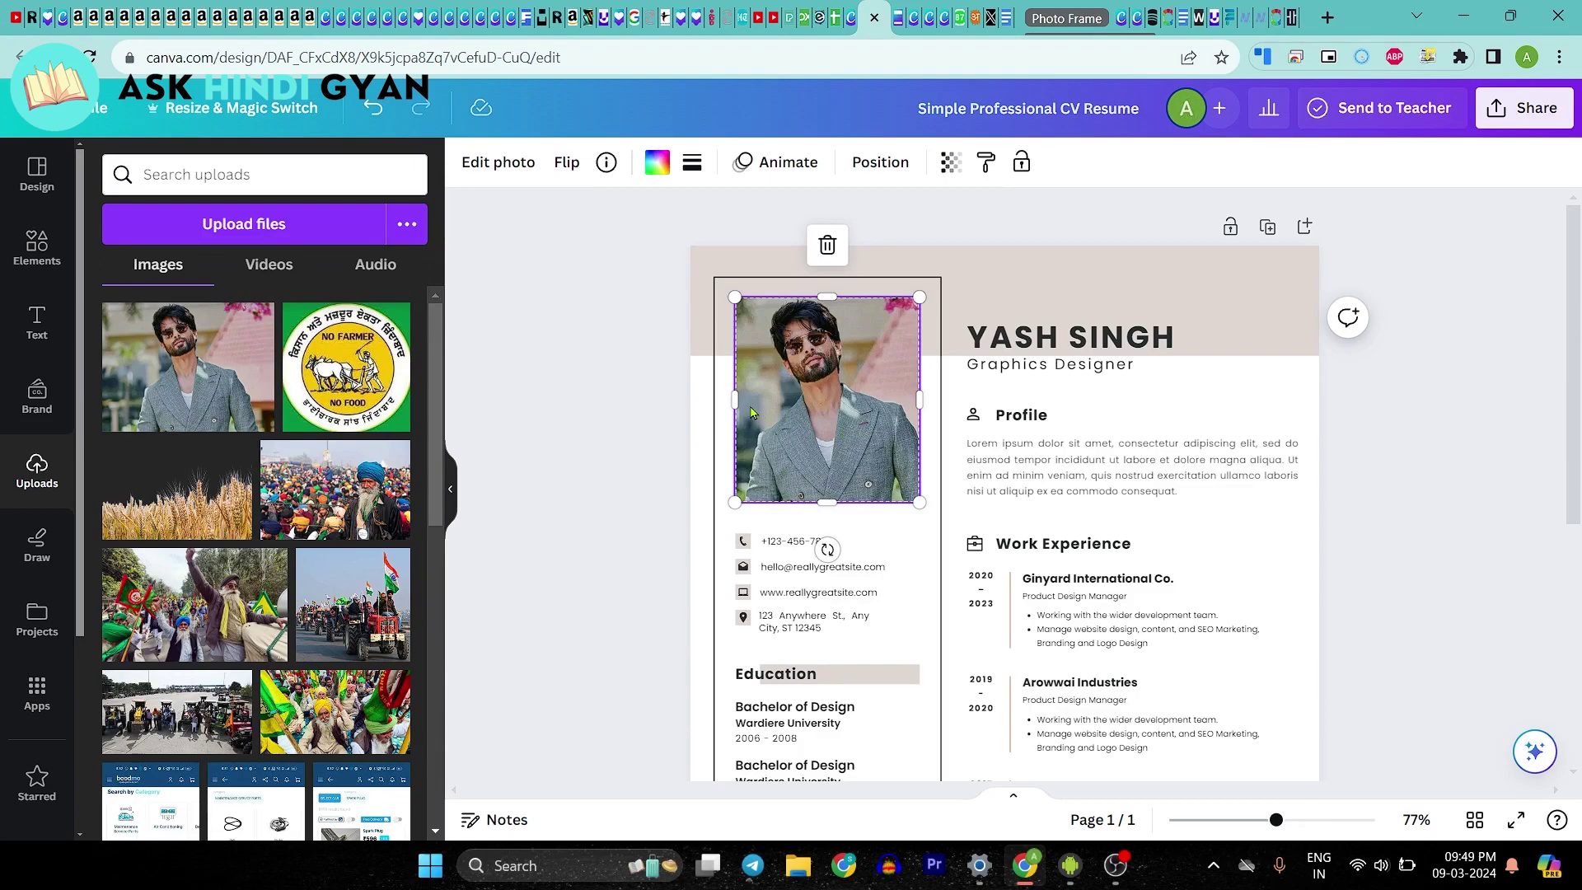
drag(781, 399, 791, 398)
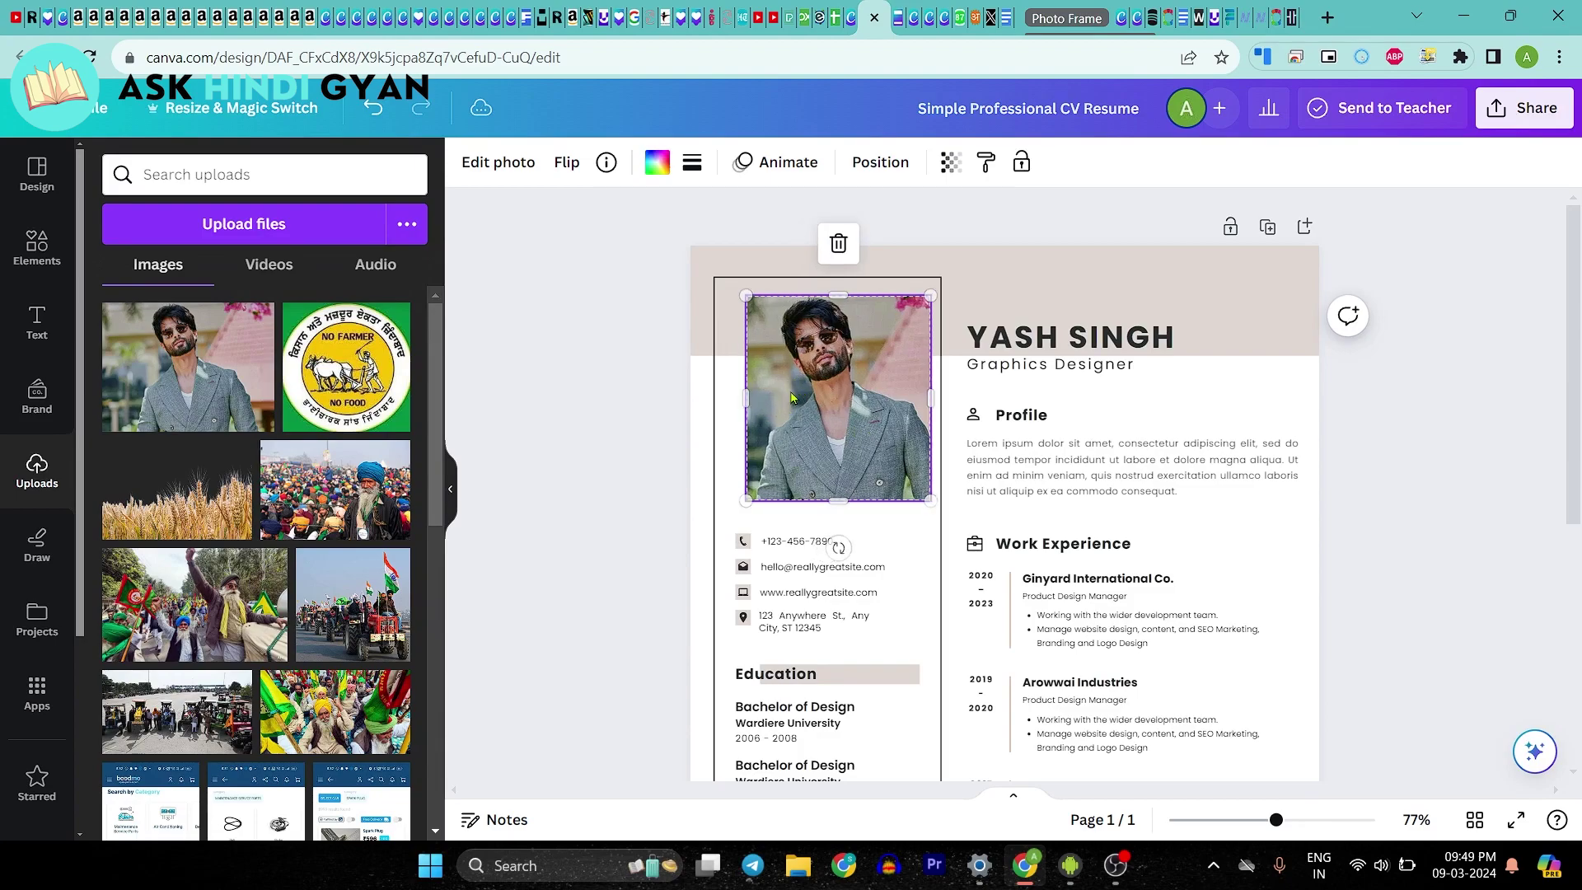
click(604, 399)
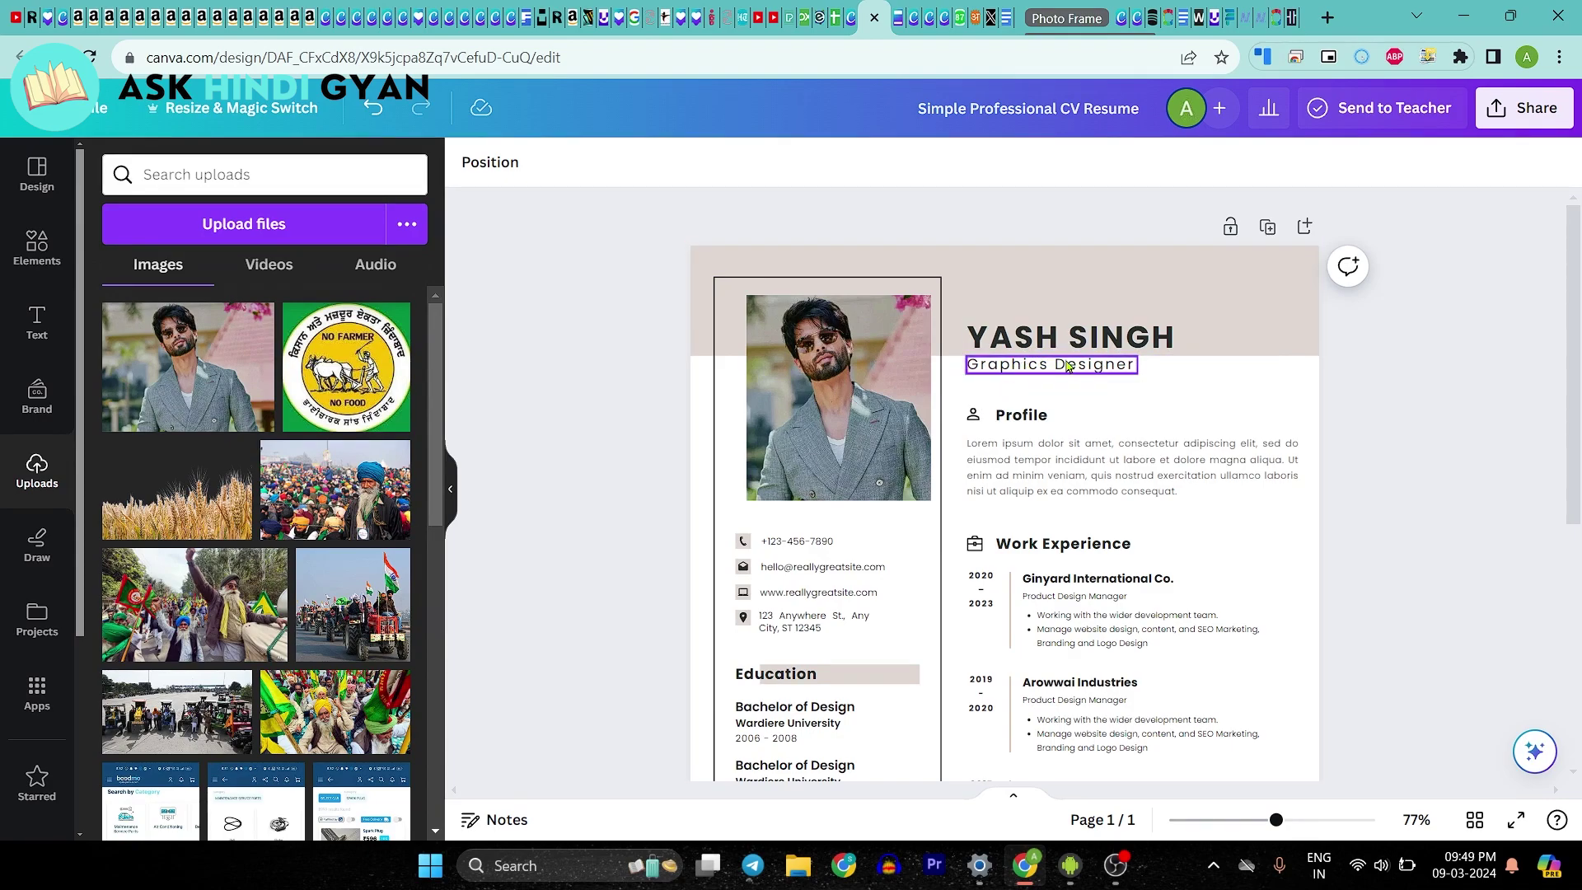
scroll(939, 414, down, 1)
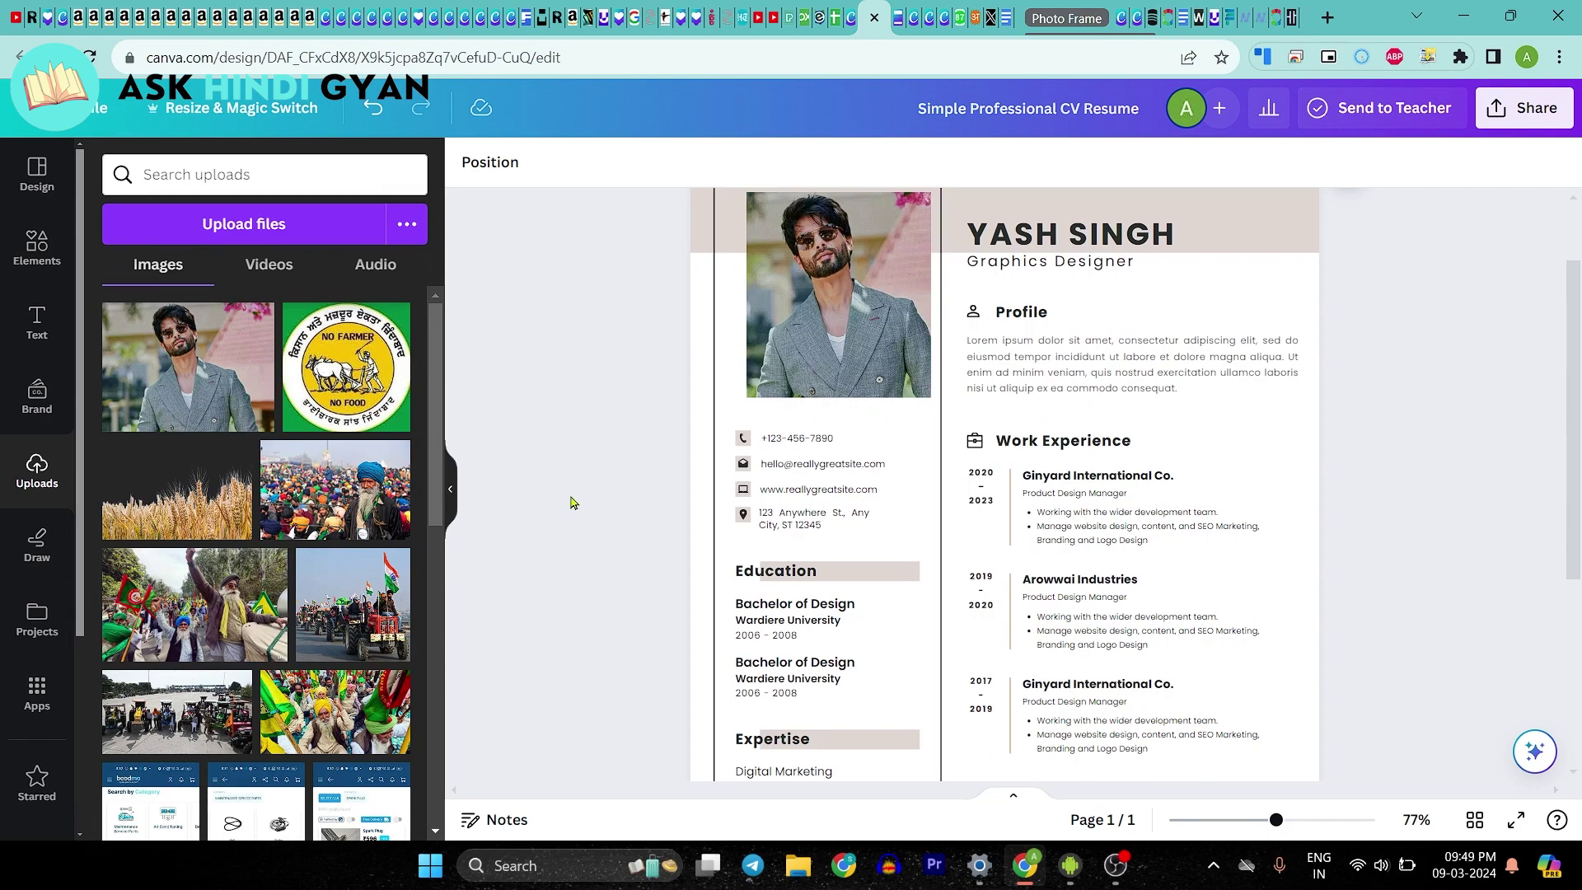
scroll(812, 379, down, 1)
double_click(807, 346)
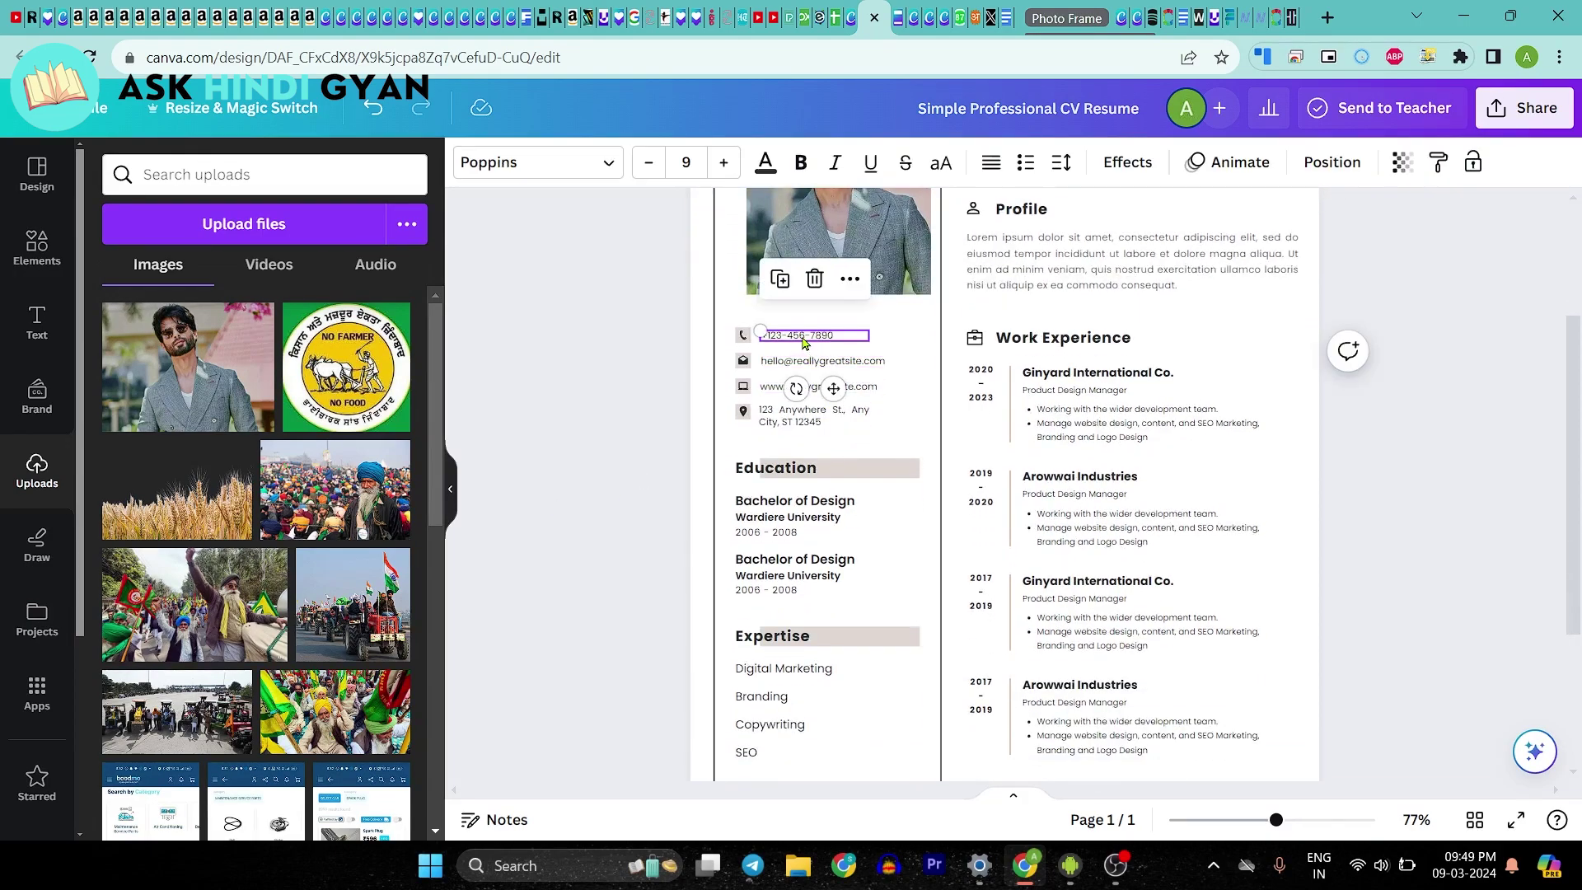
click(790, 361)
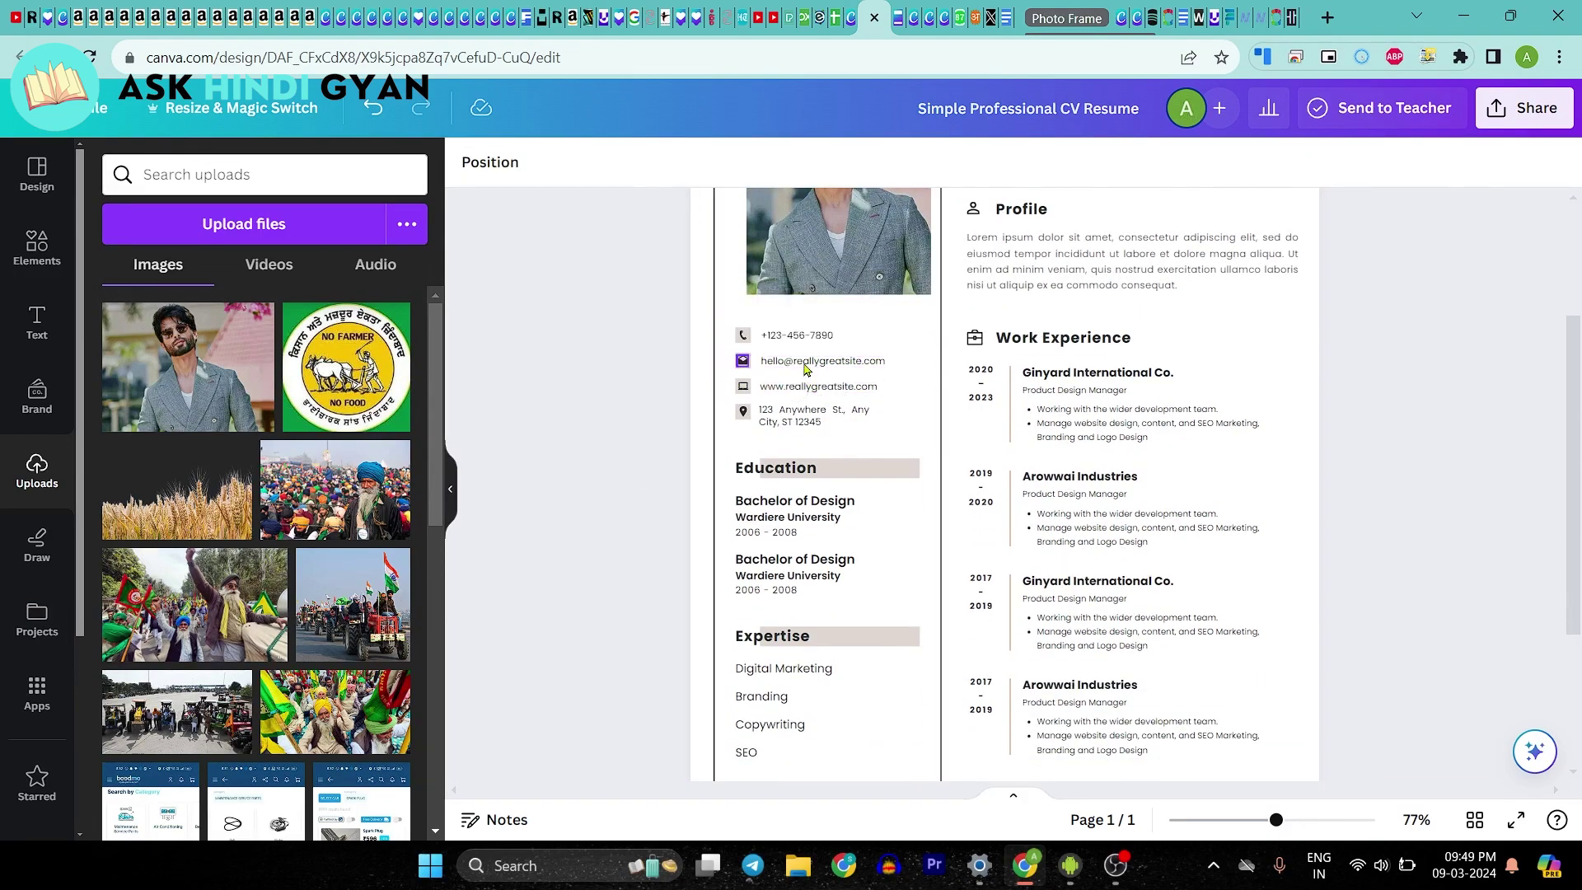
double_click(803, 361)
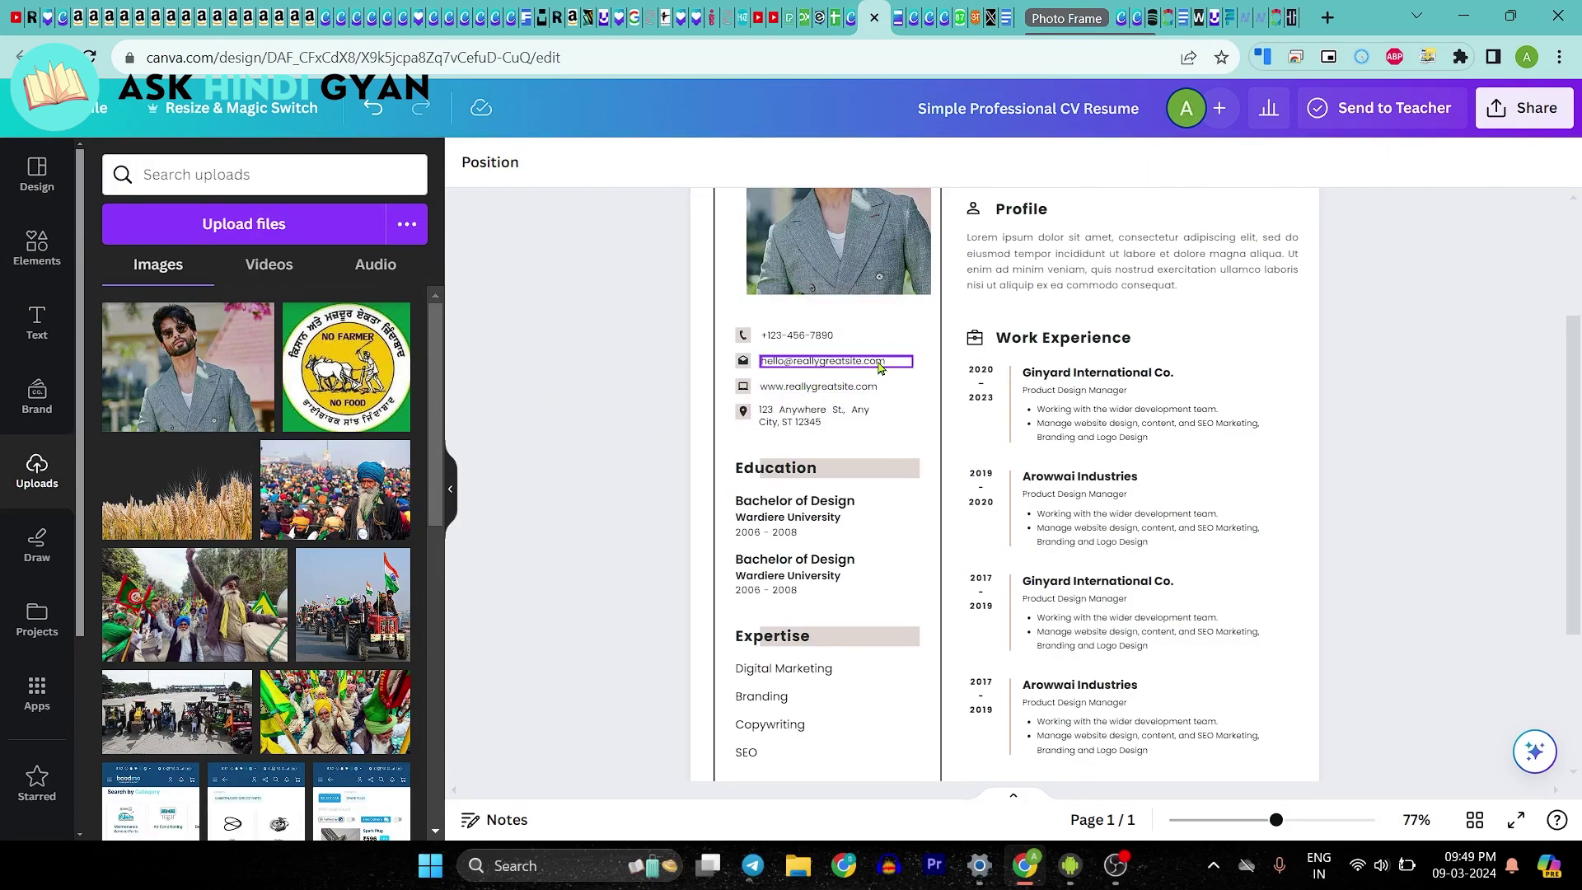
click(810, 387)
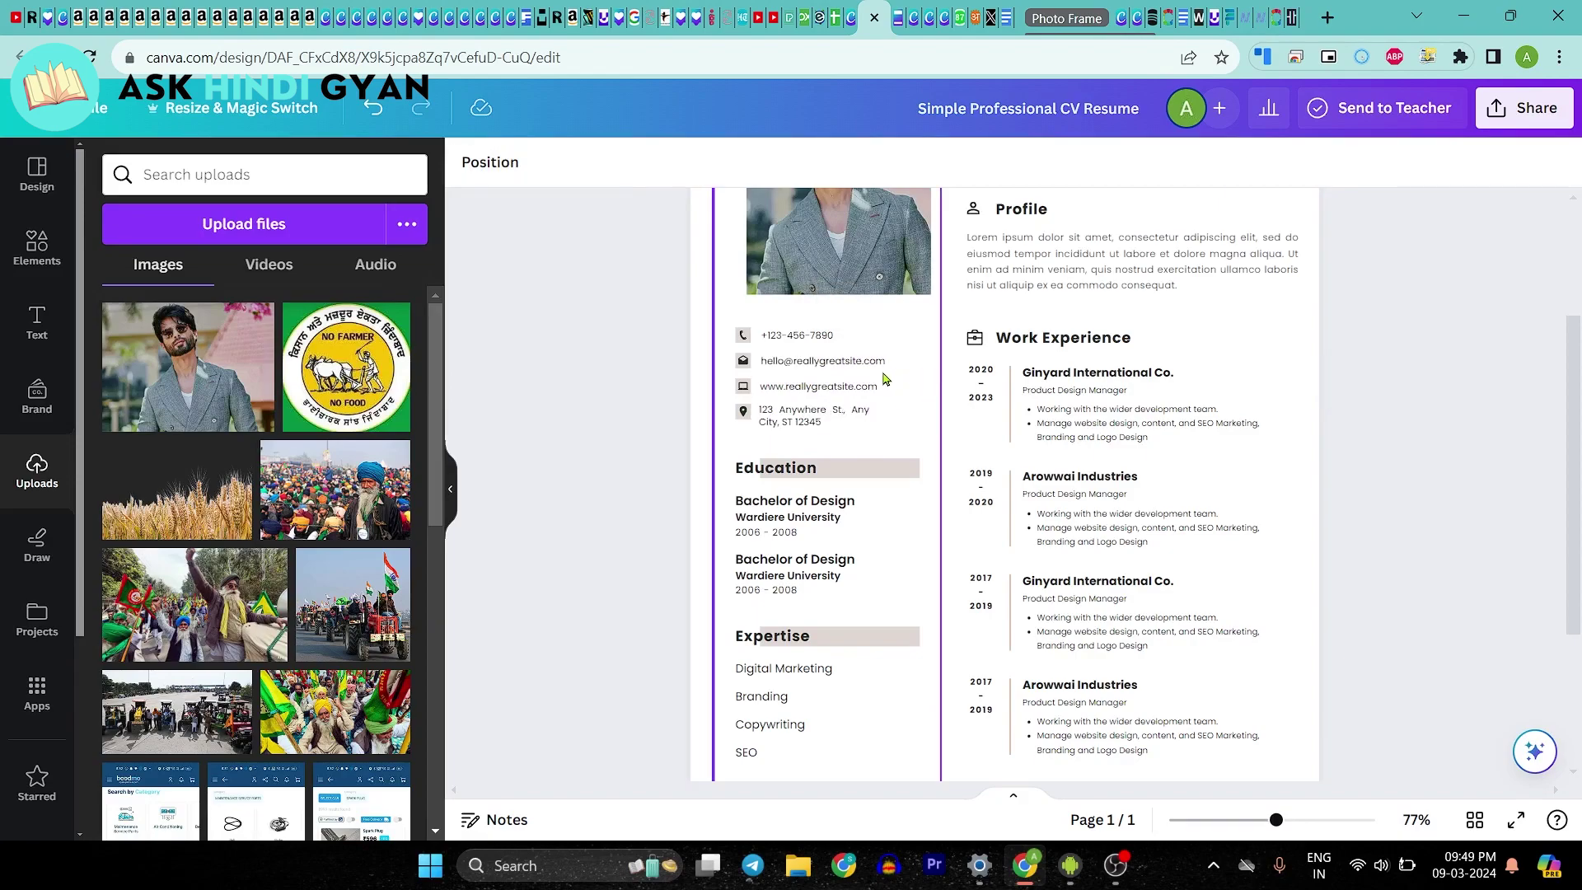
double_click(810, 387)
click(607, 438)
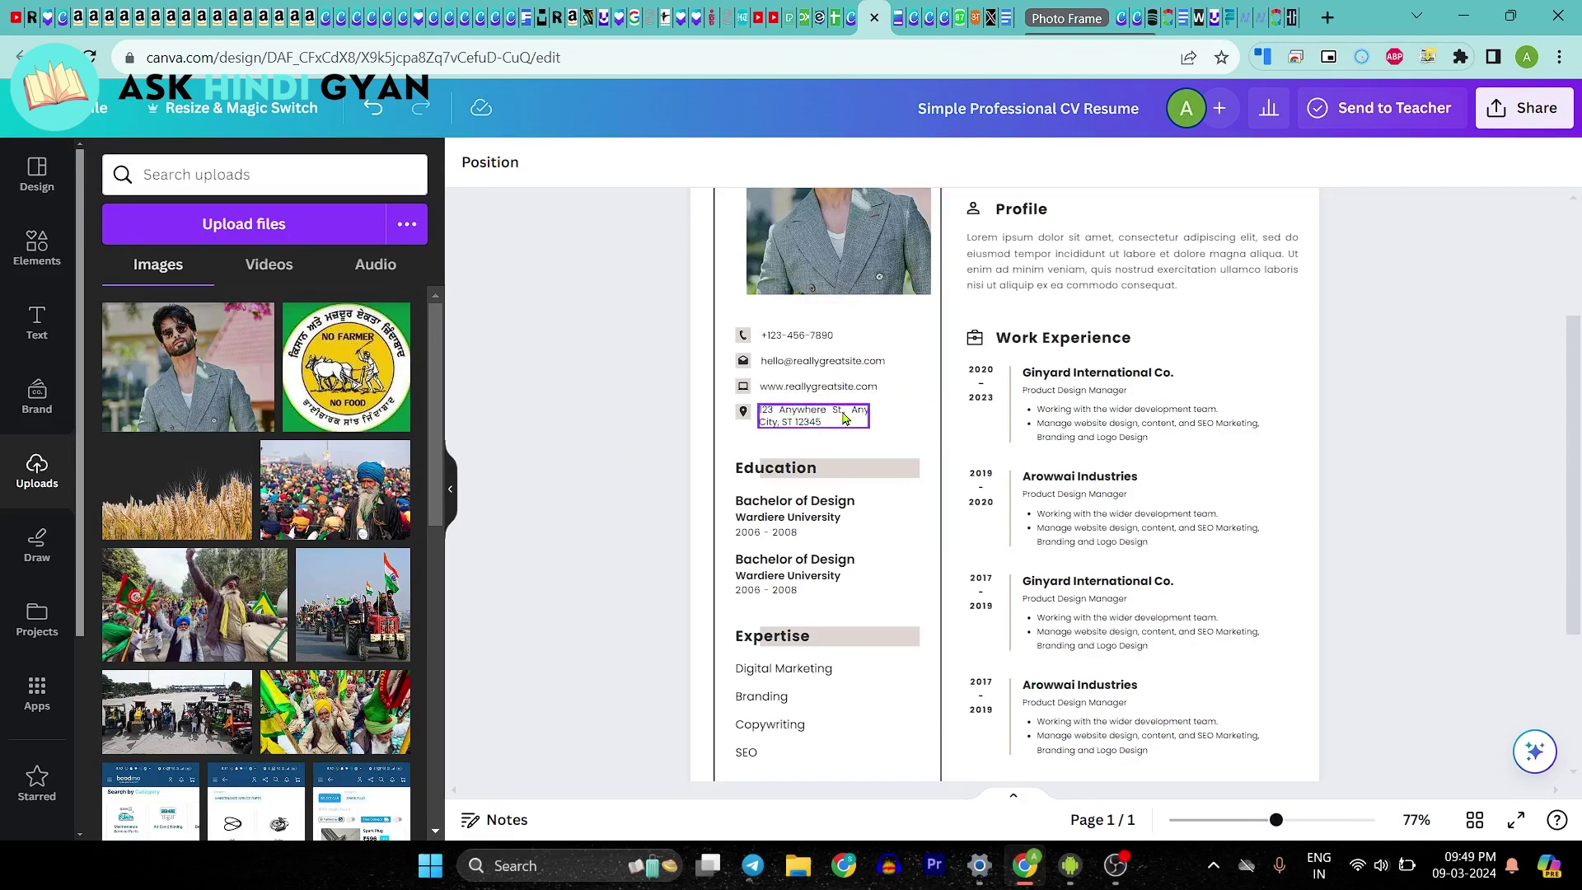
double_click(843, 417)
click(600, 452)
scroll(607, 452, down, 3)
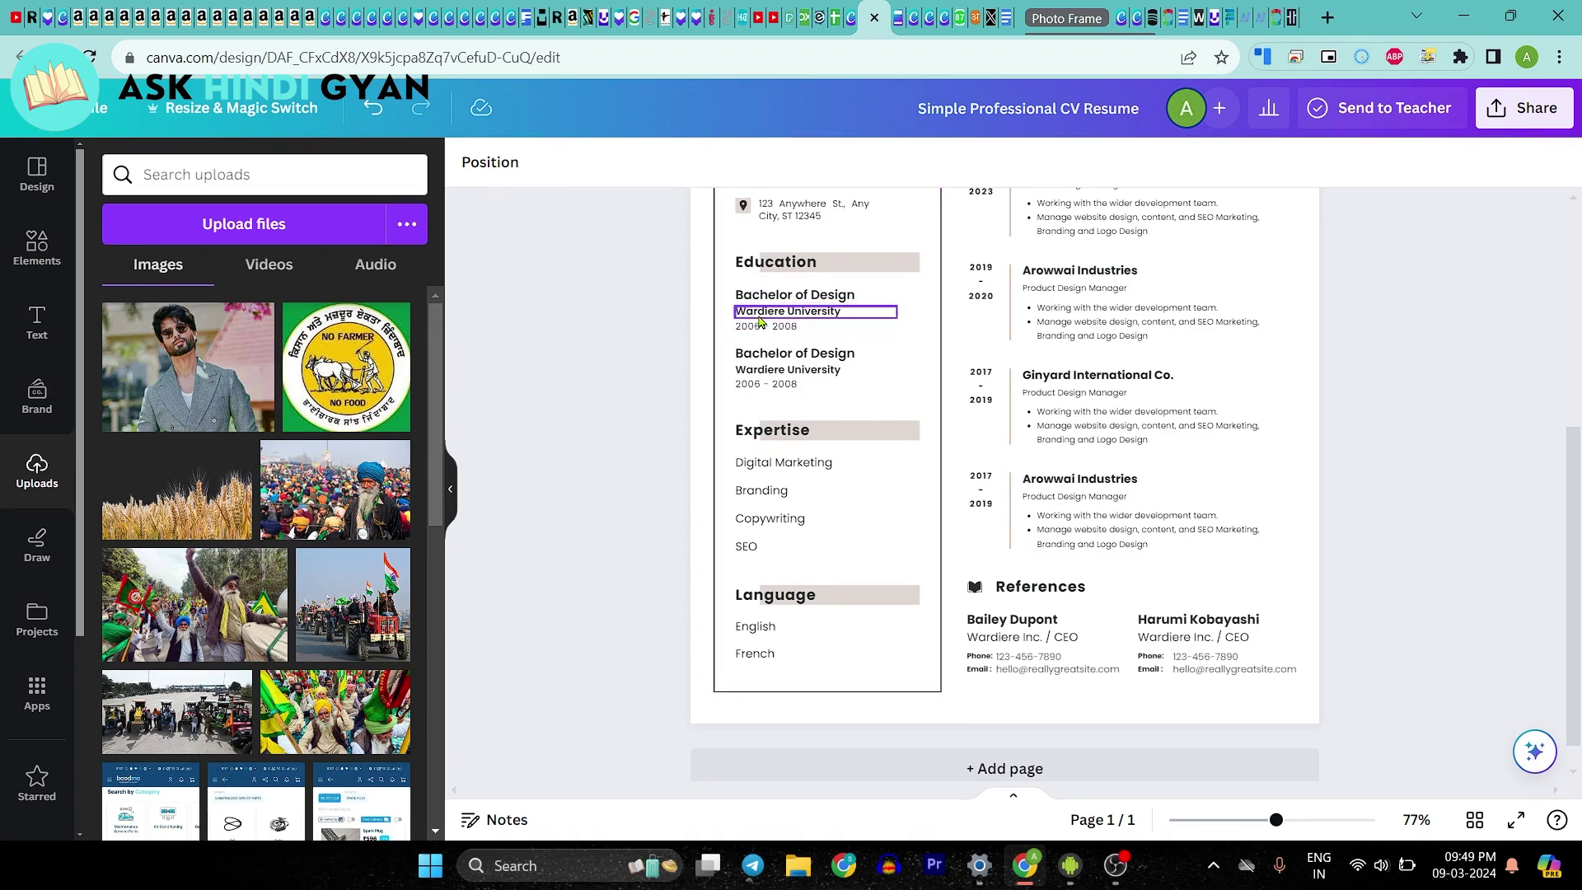
click(816, 317)
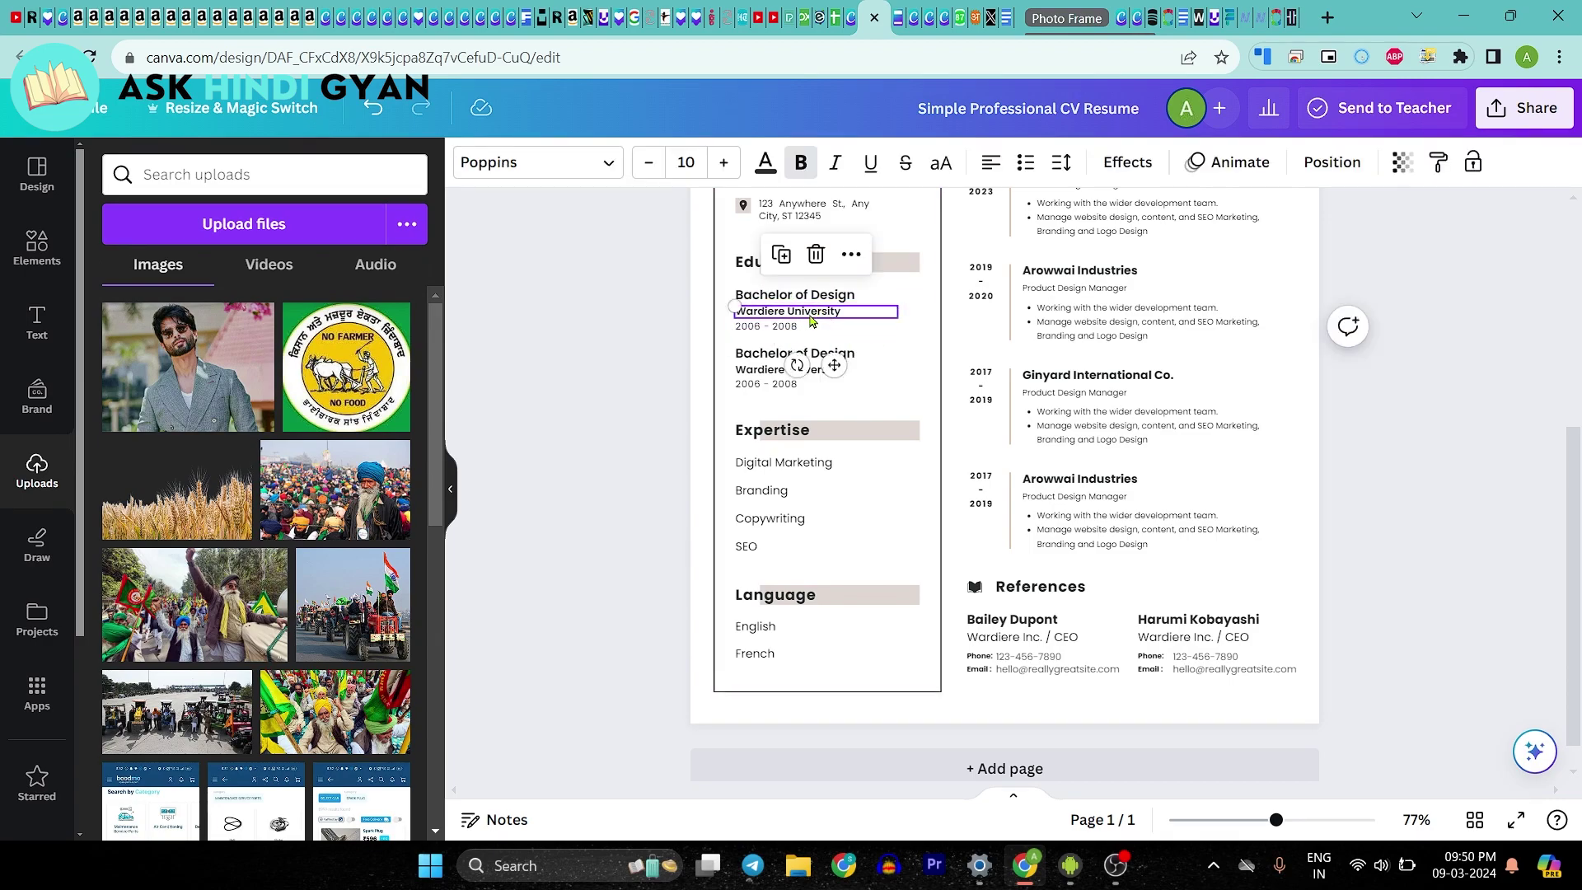
click(766, 327)
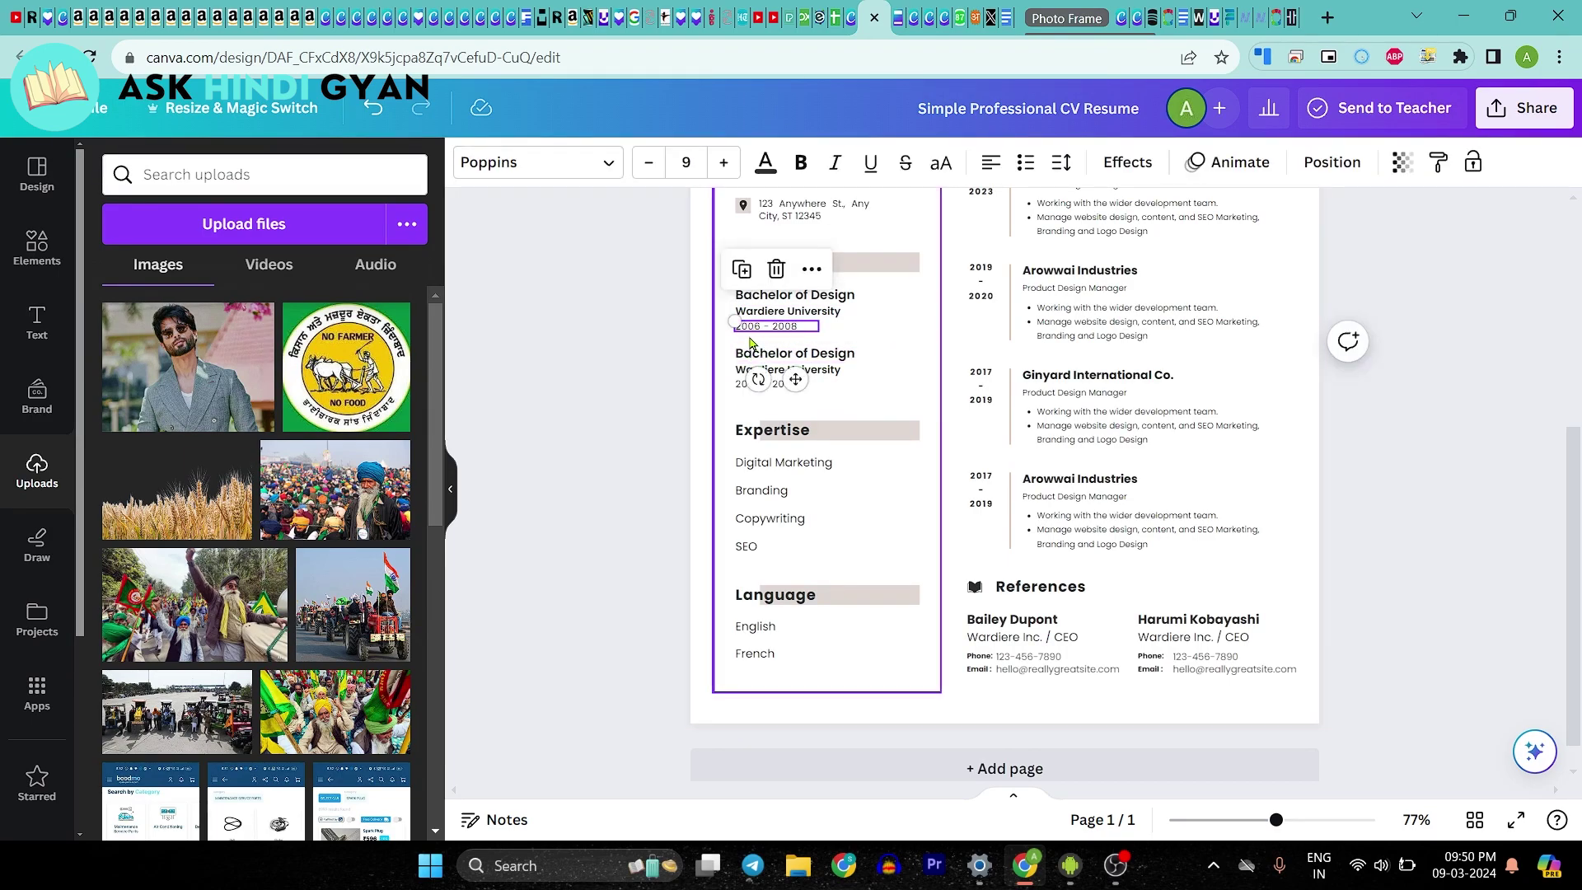
click(683, 375)
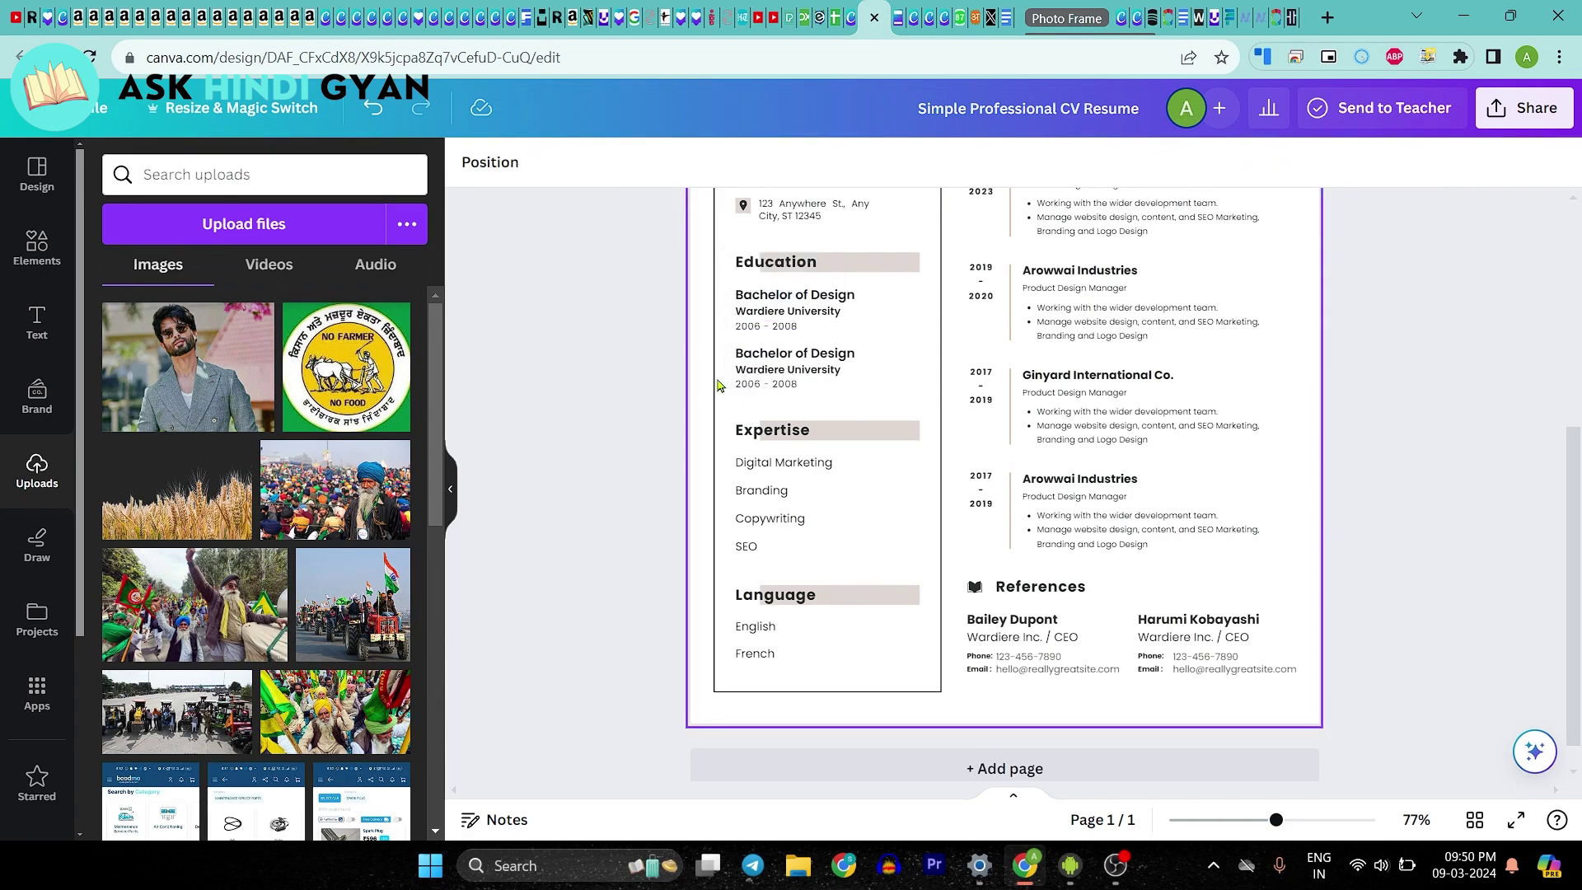
click(752, 356)
click(647, 389)
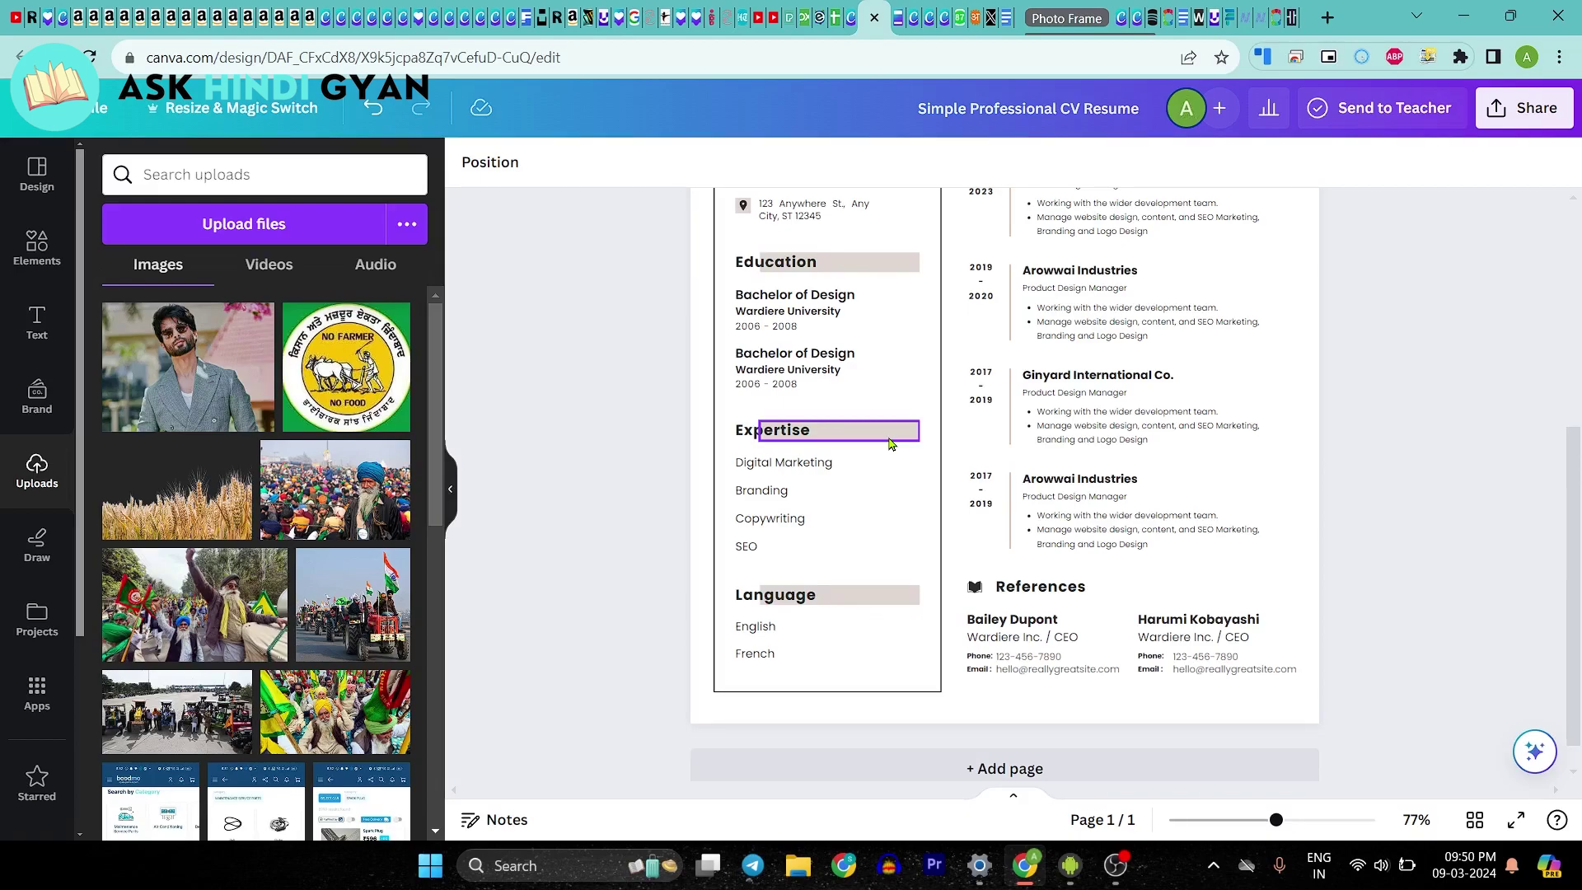
click(782, 462)
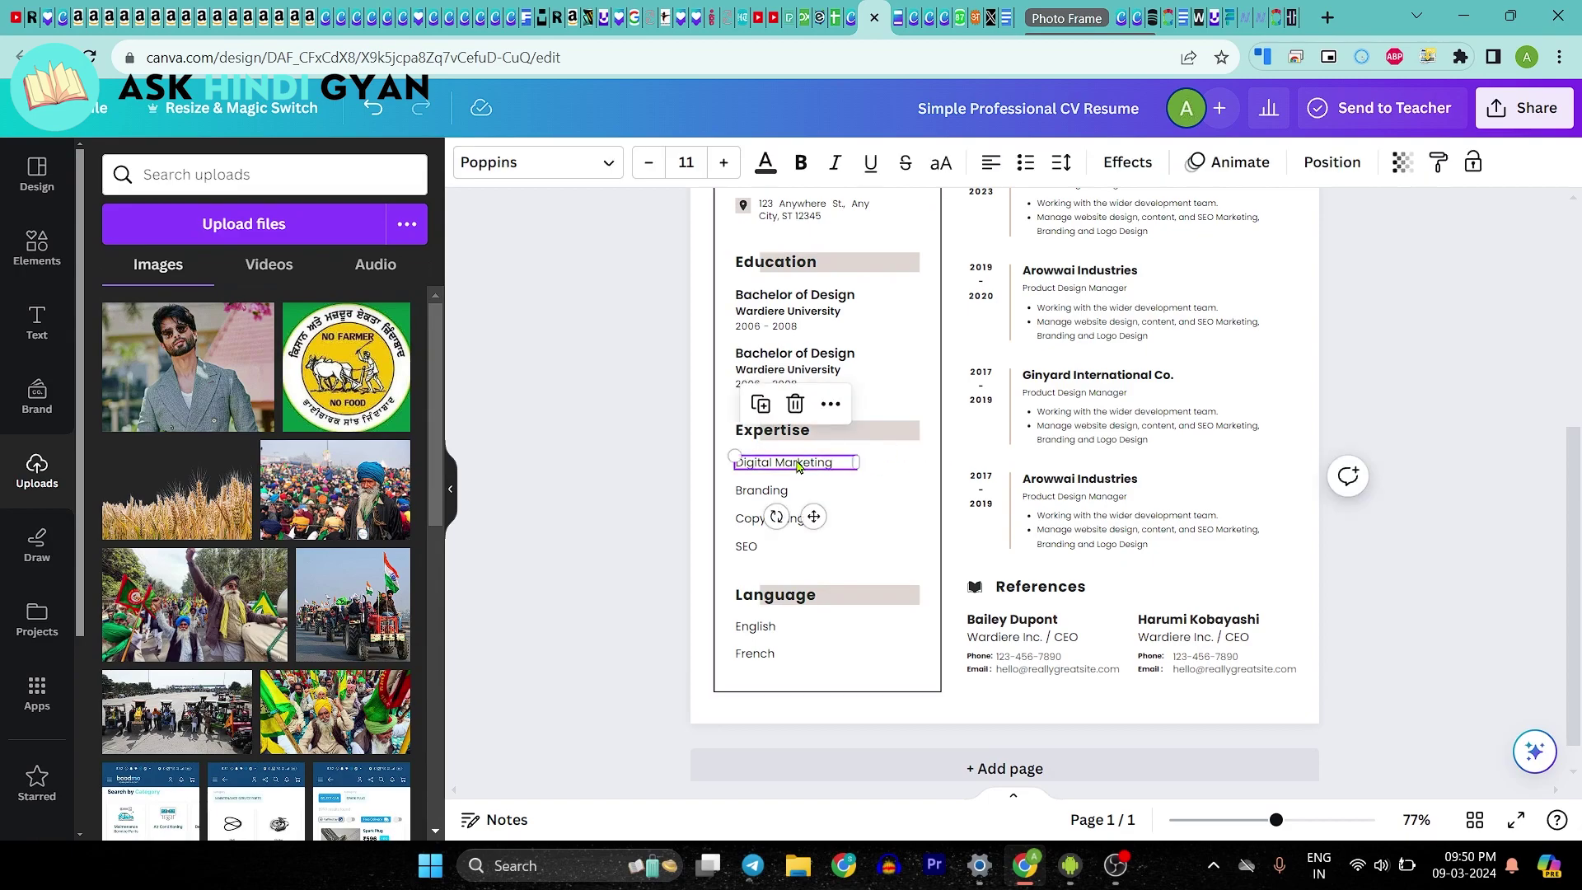
click(760, 491)
click(754, 547)
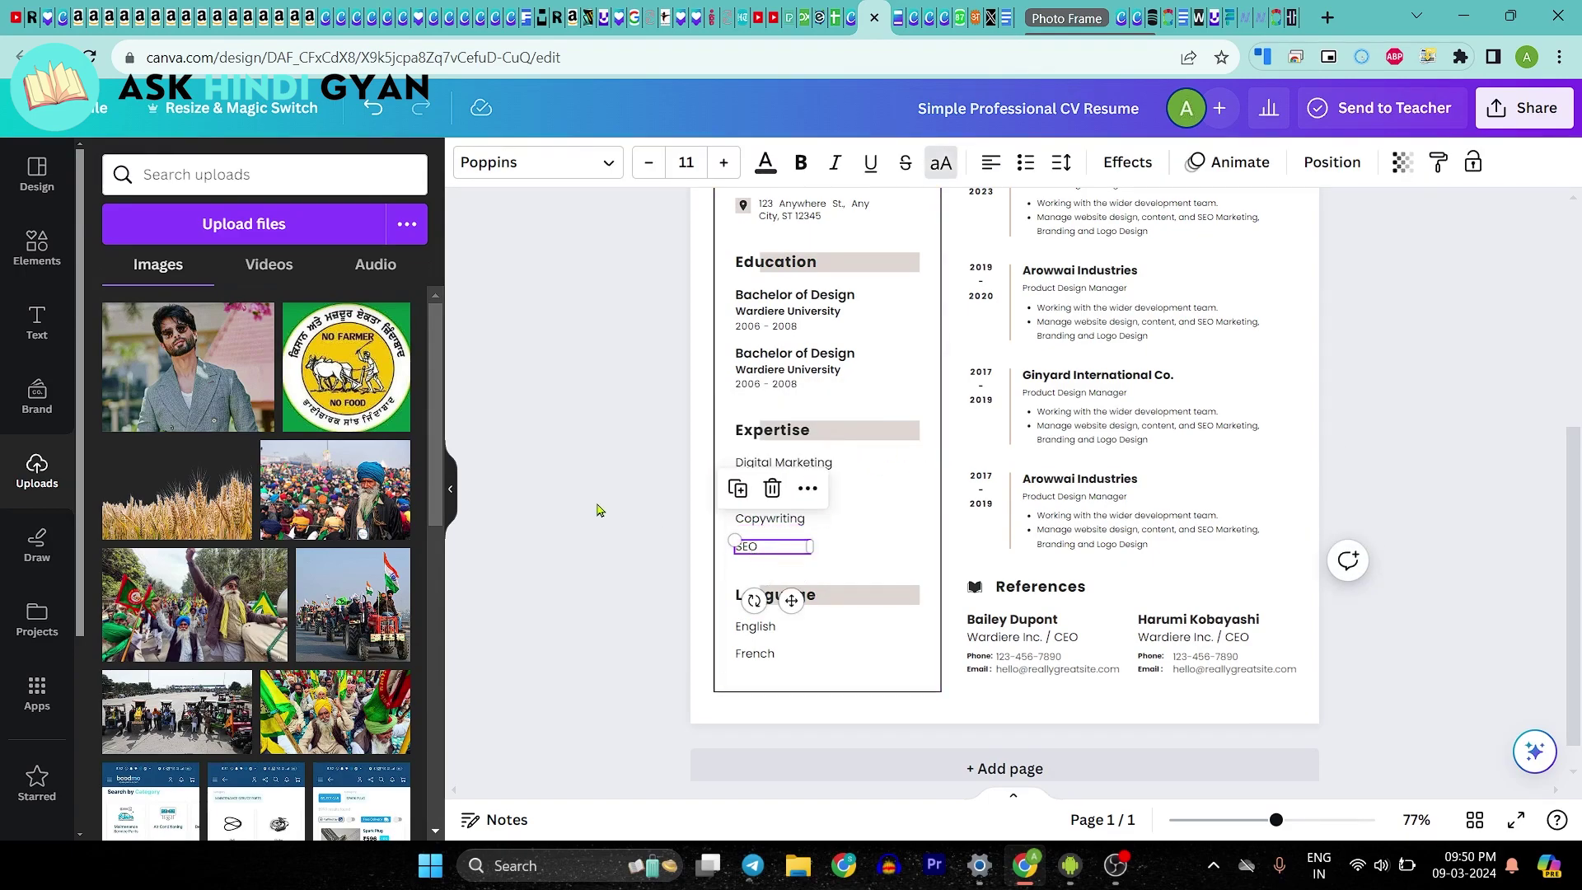
click(645, 485)
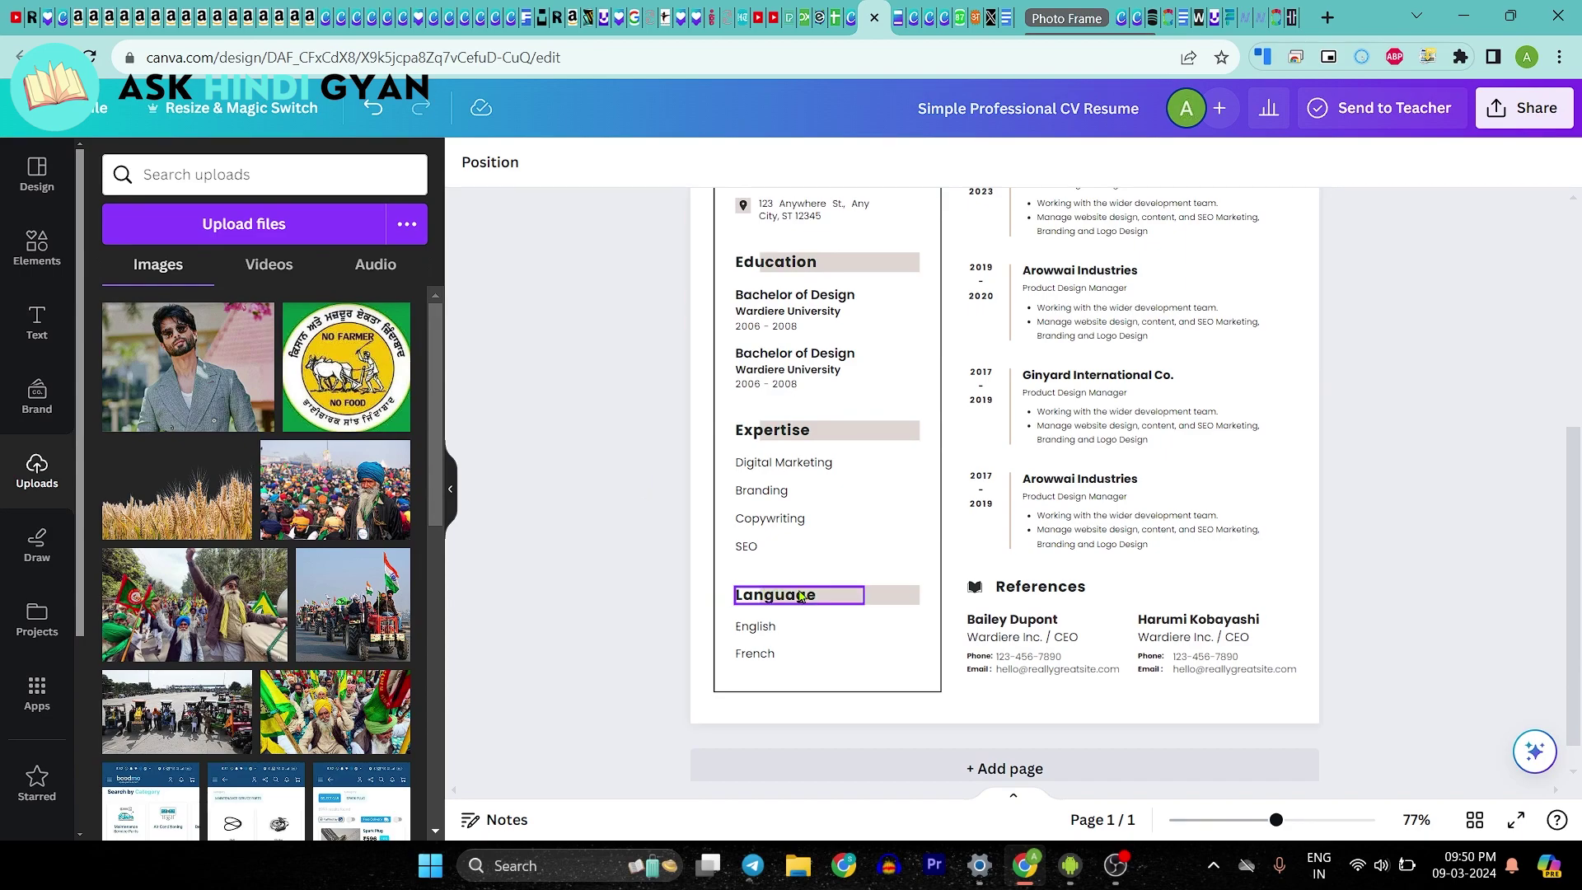
click(874, 601)
click(620, 614)
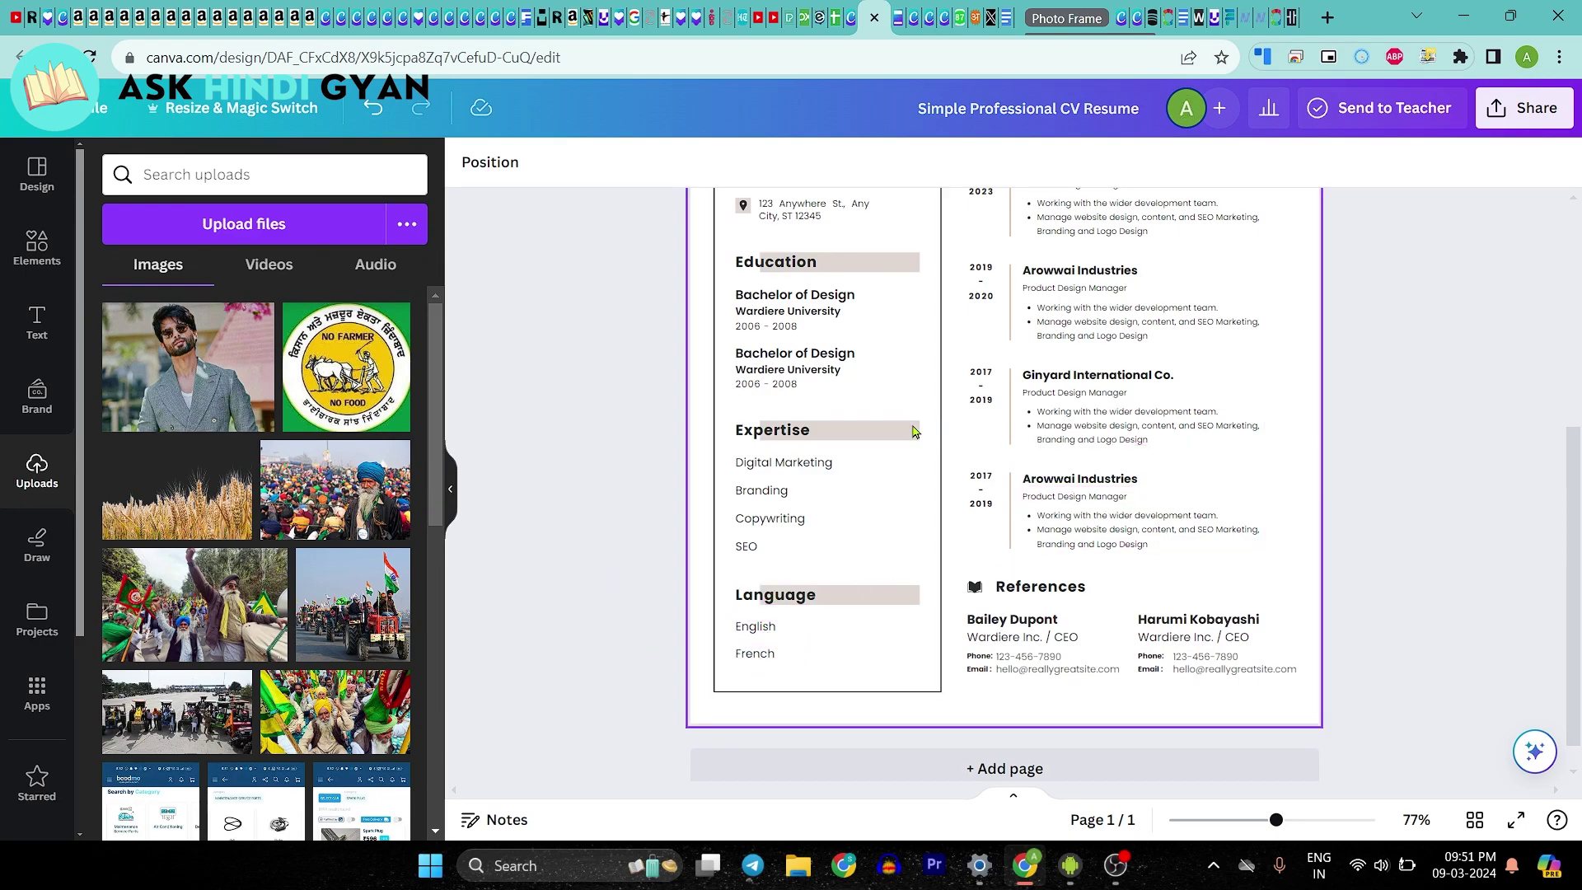
scroll(1368, 446, up, 5)
scroll(1355, 446, up, 1)
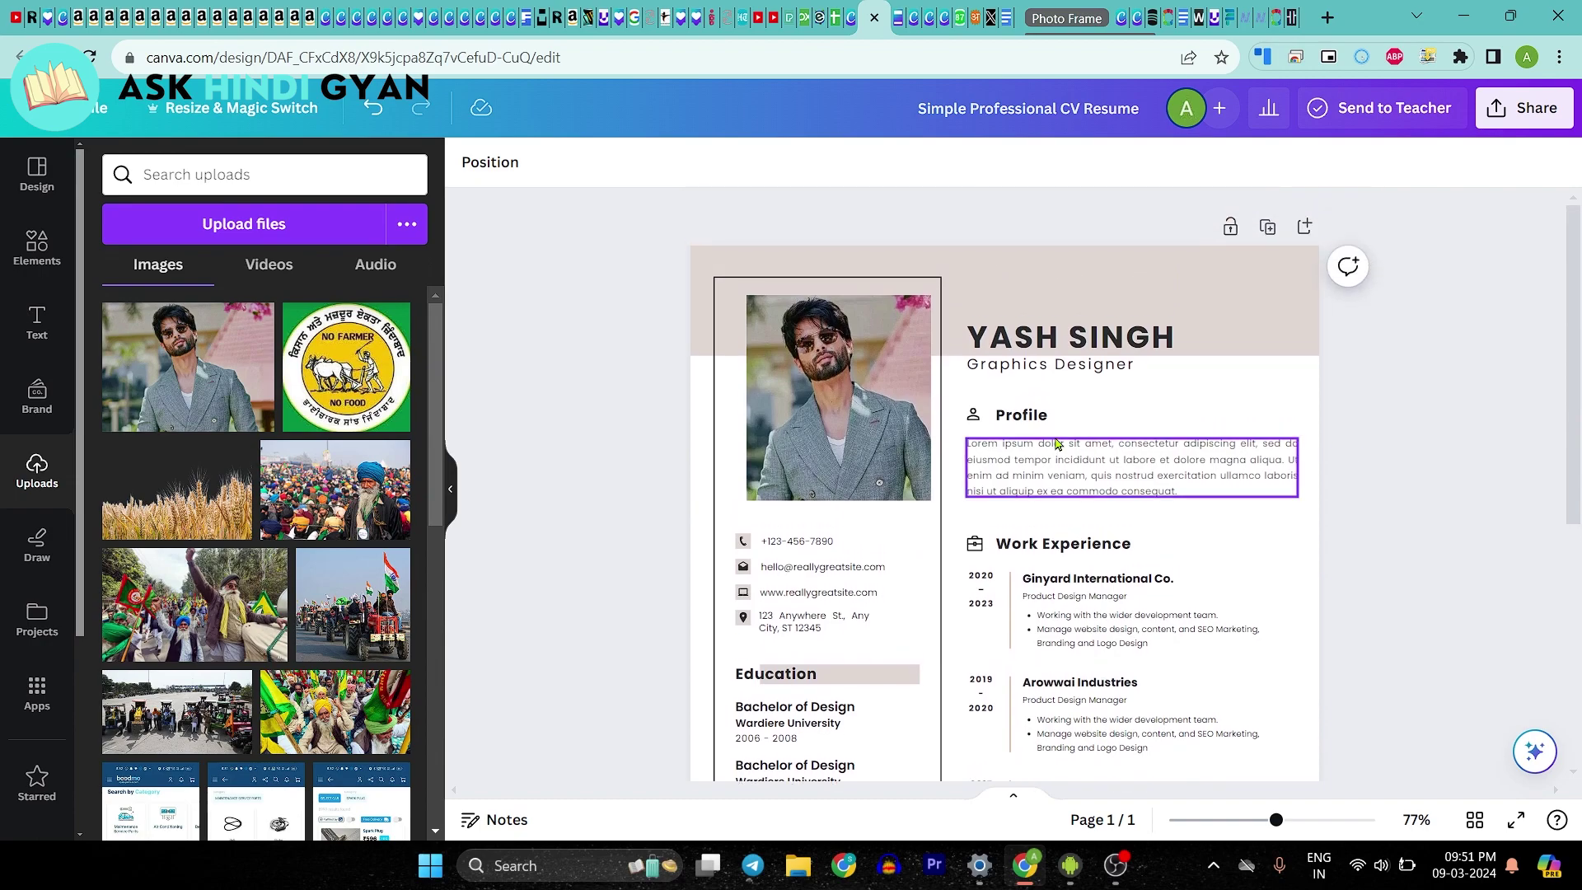
double_click(997, 458)
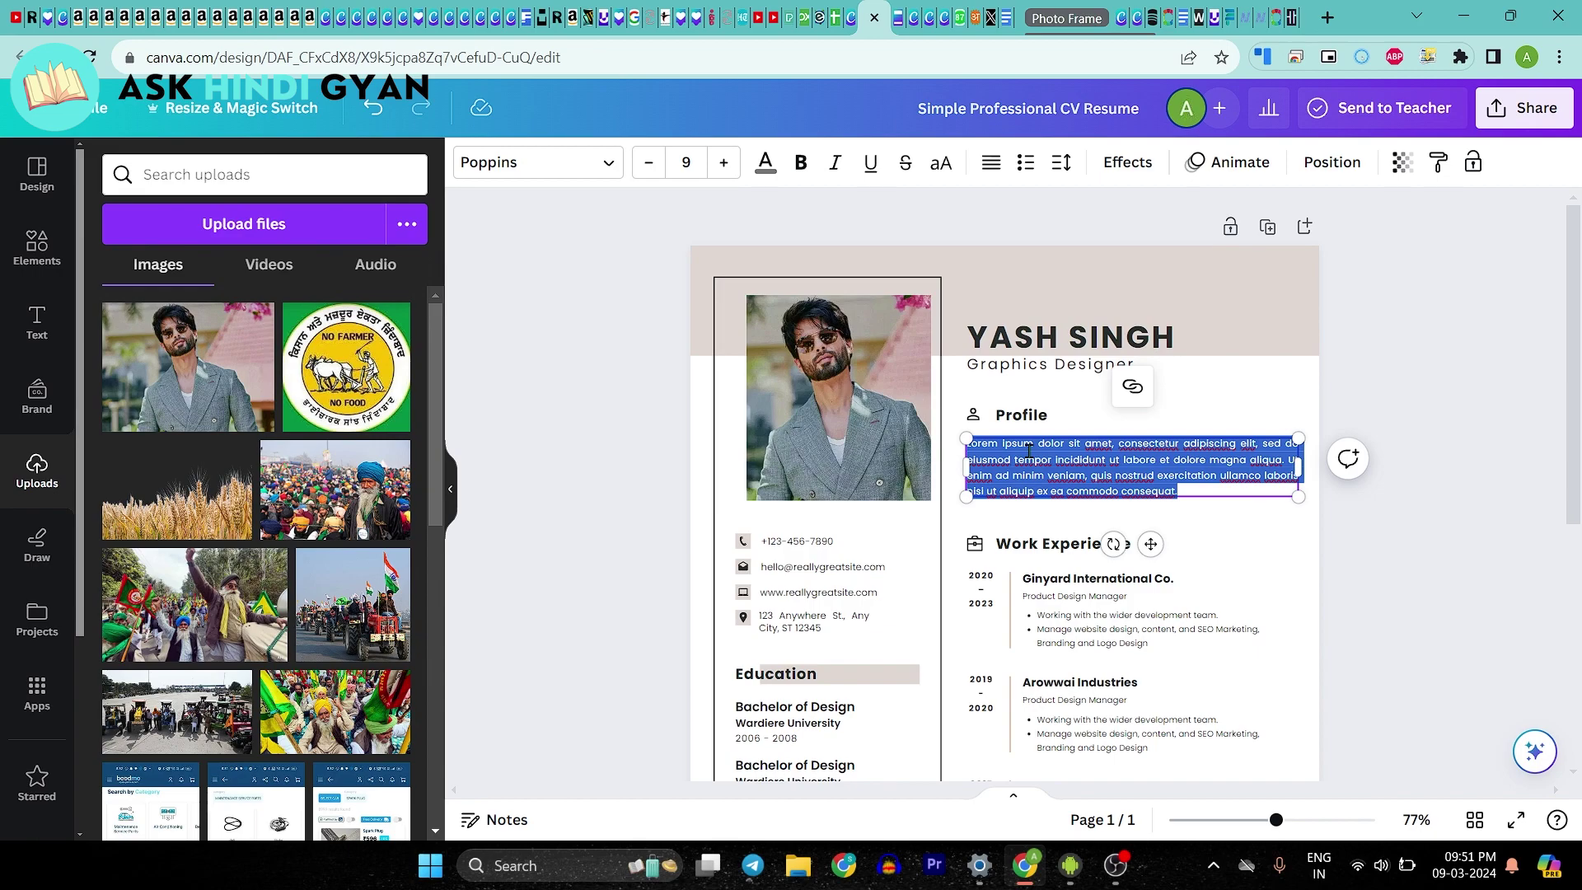
click(1413, 535)
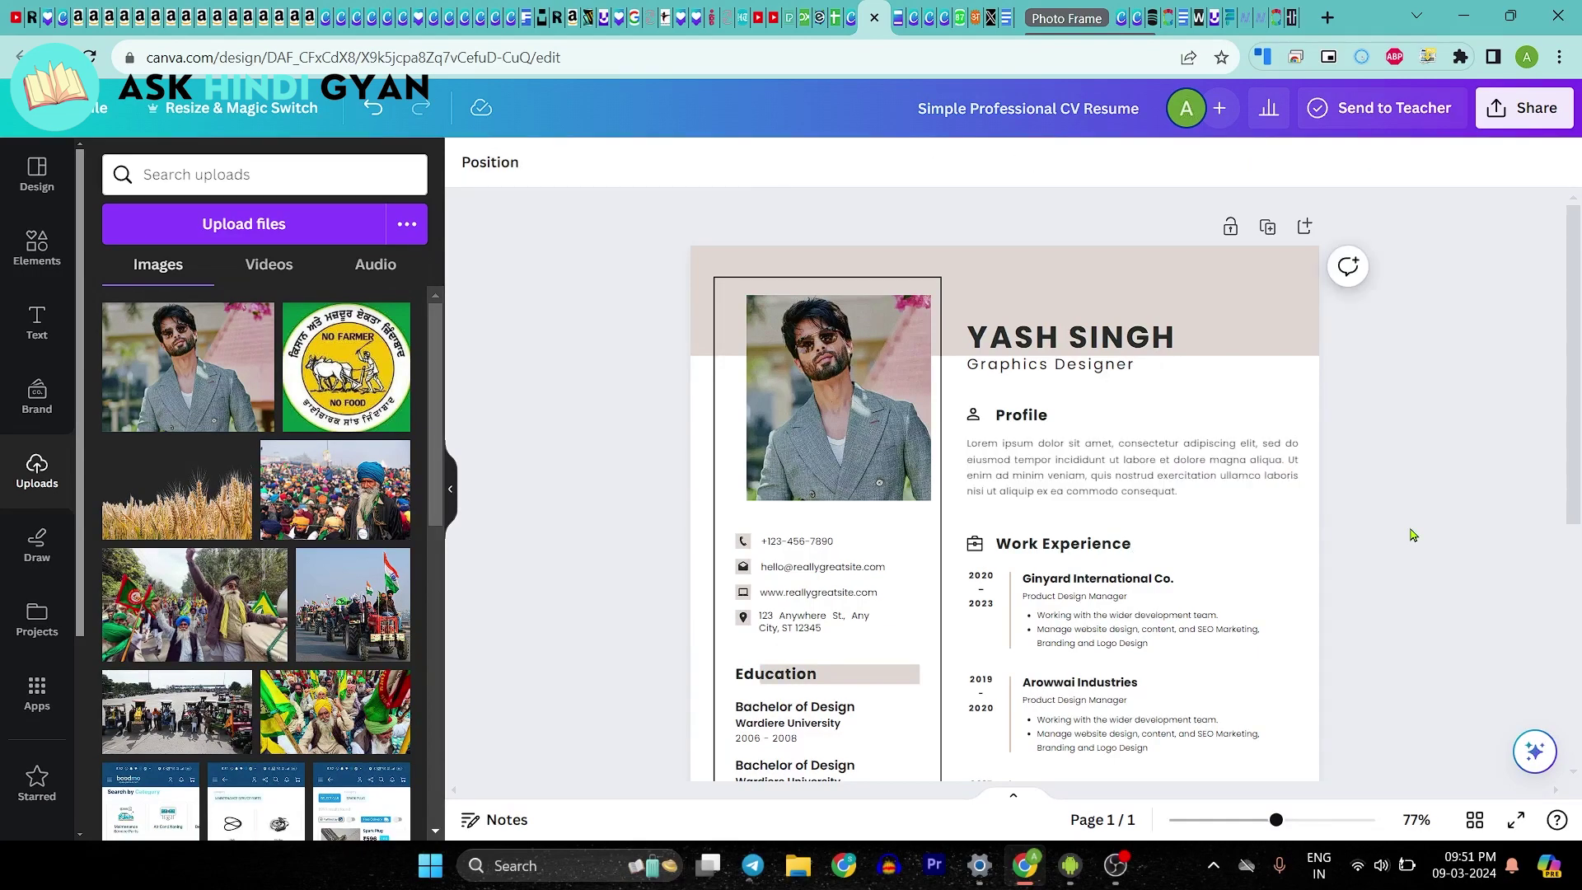
scroll(1412, 535, down, 2)
scroll(1412, 534, down, 4)
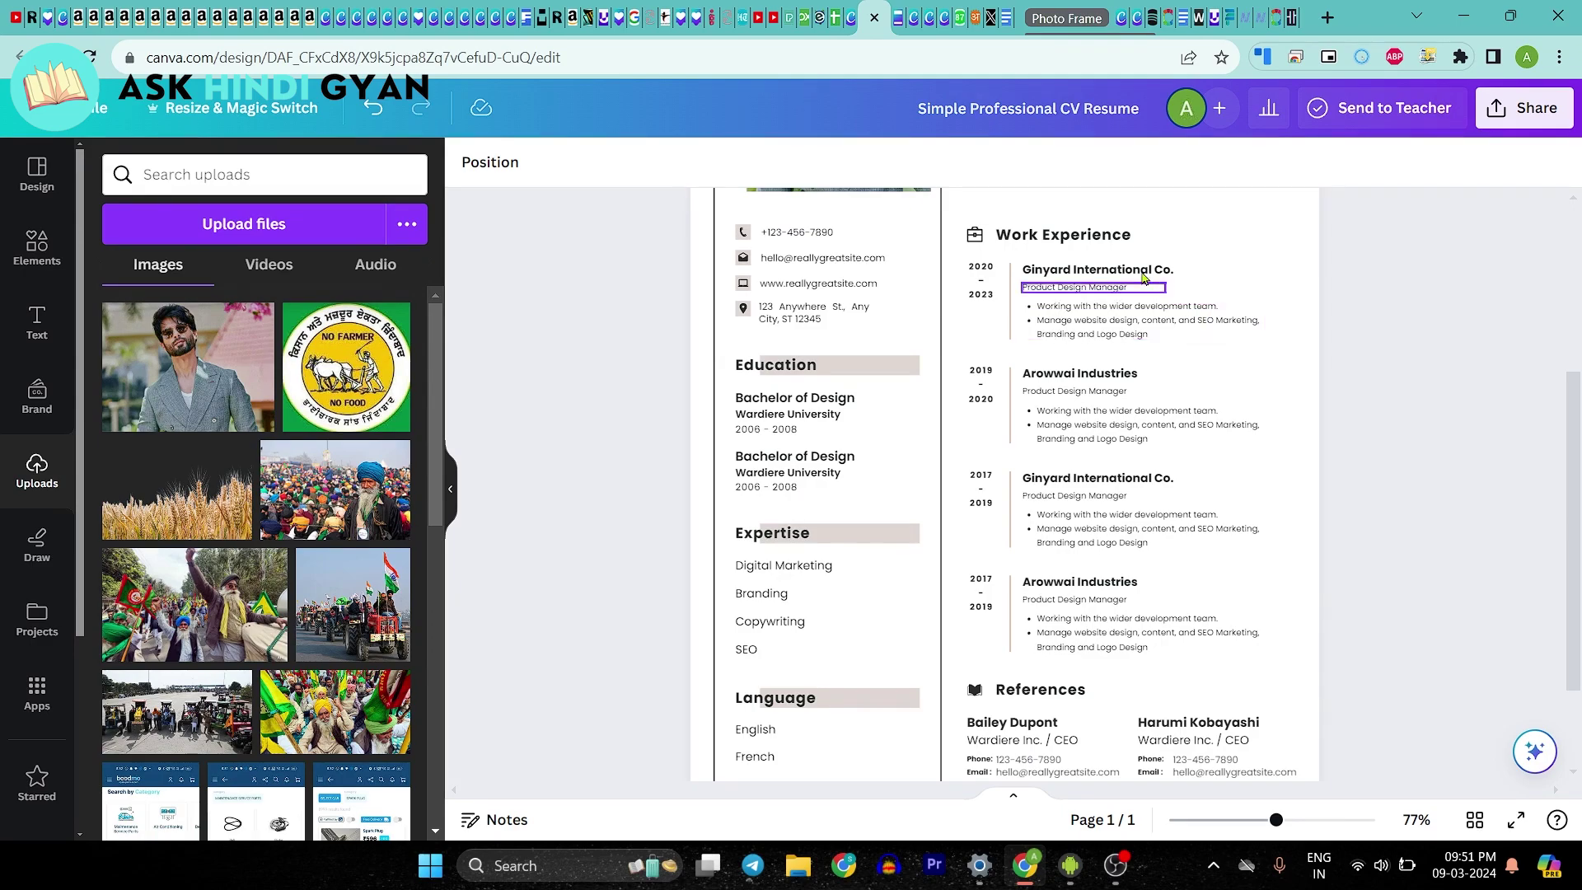
click(1111, 270)
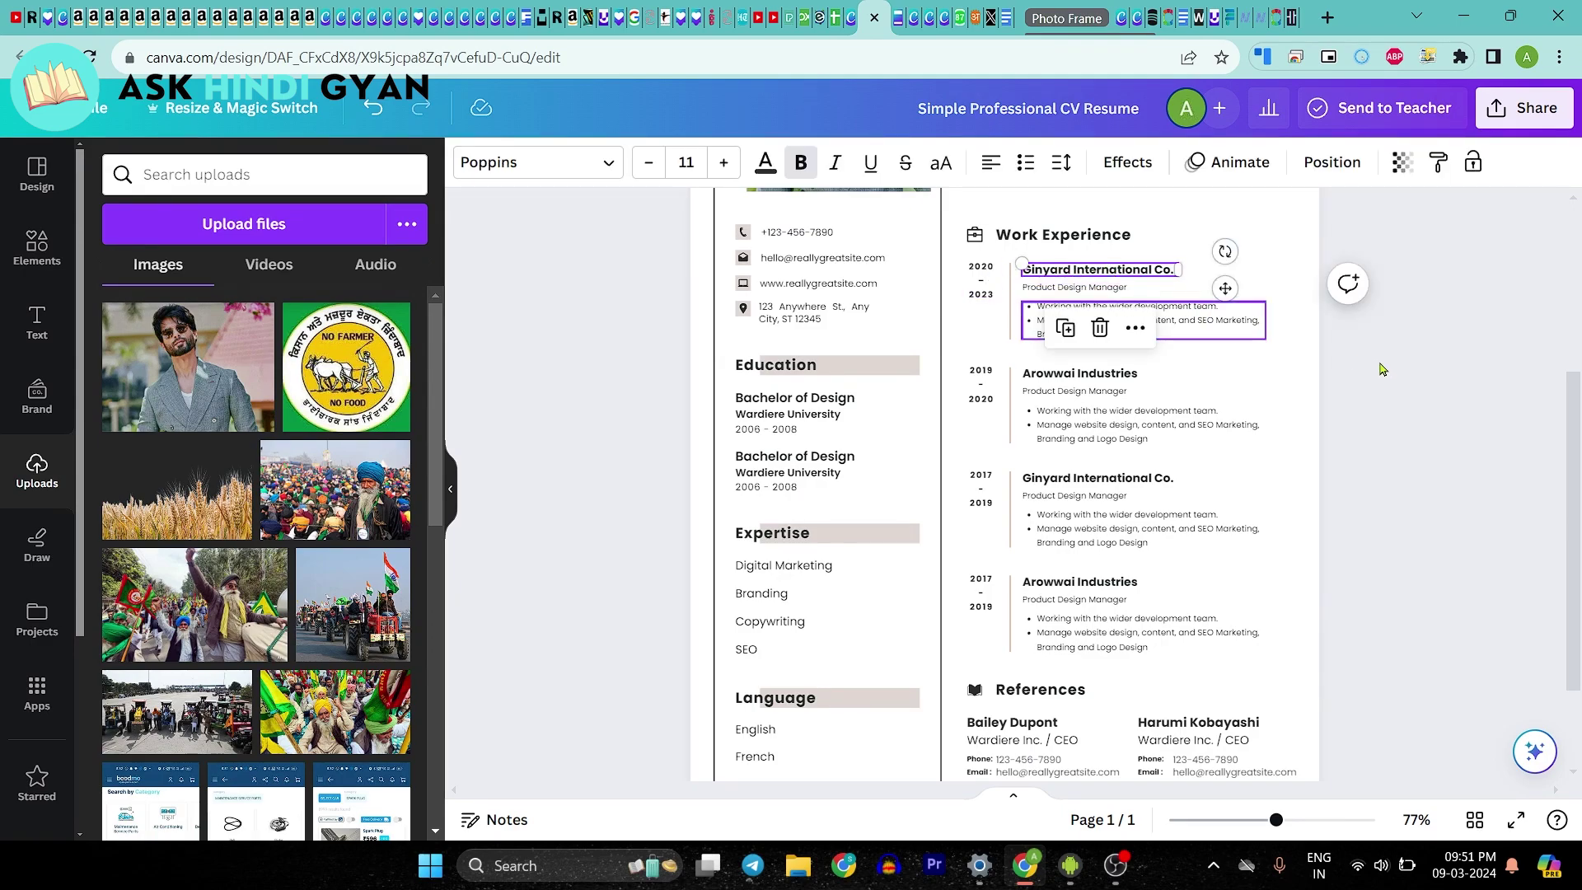
click(1491, 373)
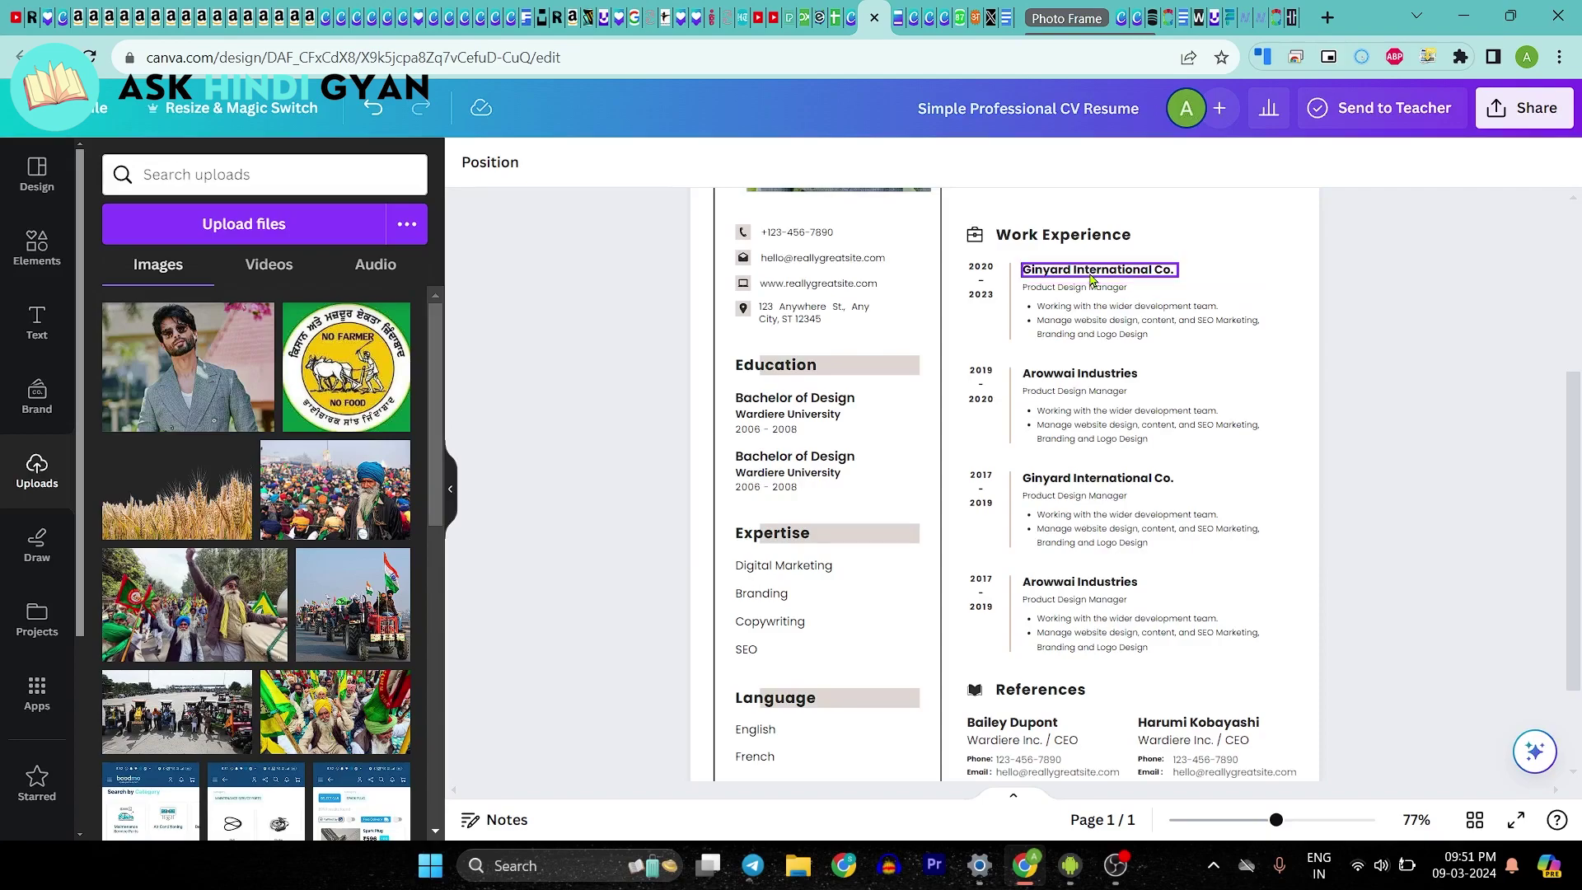
click(1082, 274)
click(1076, 268)
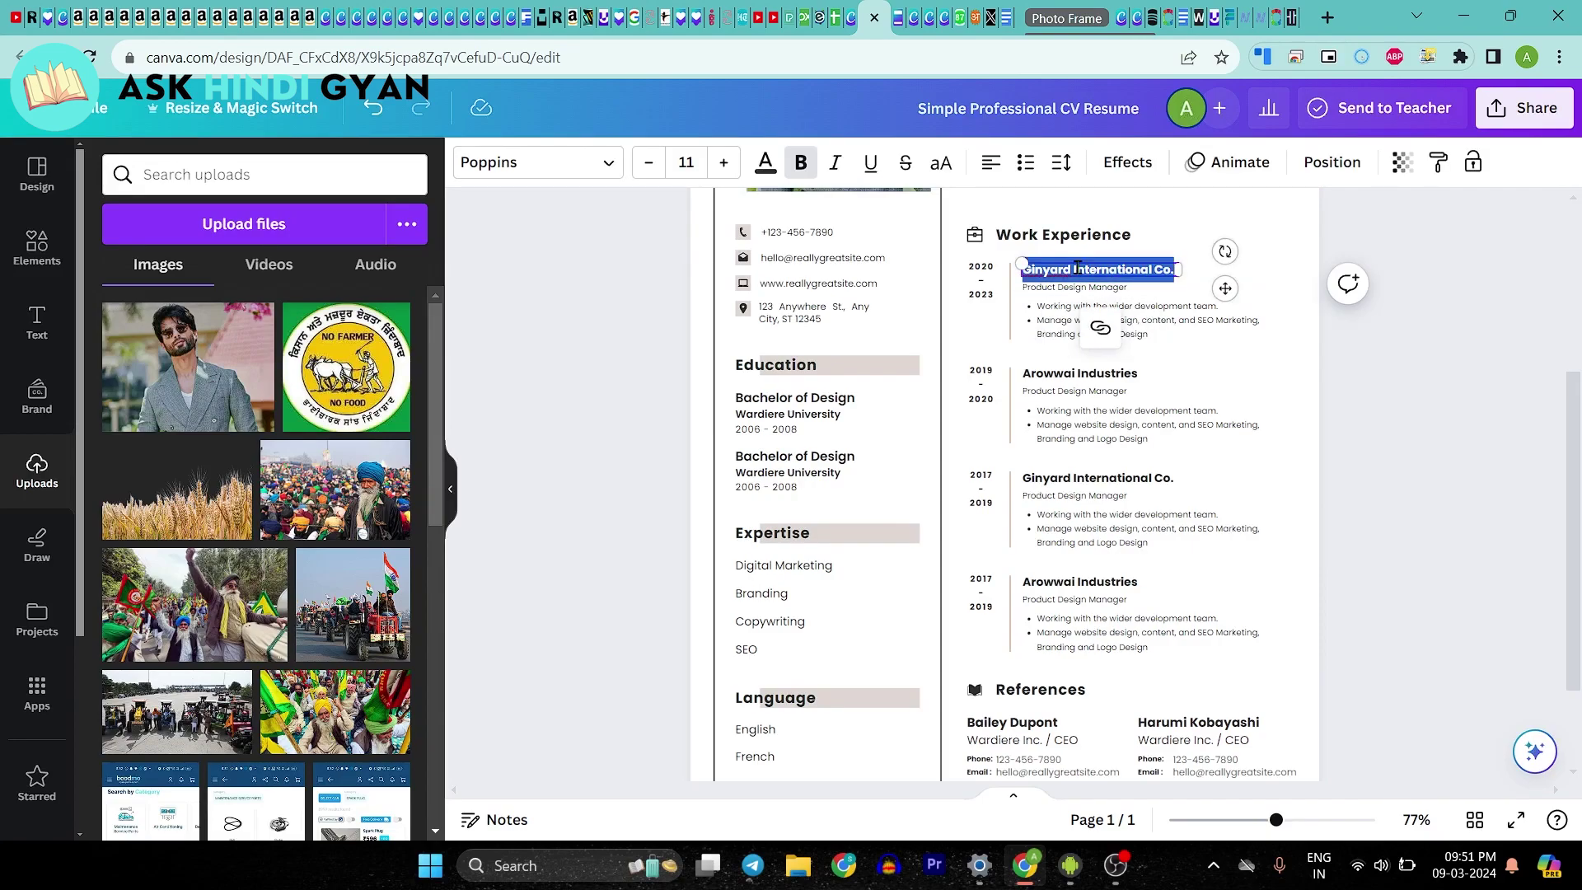
click(1419, 388)
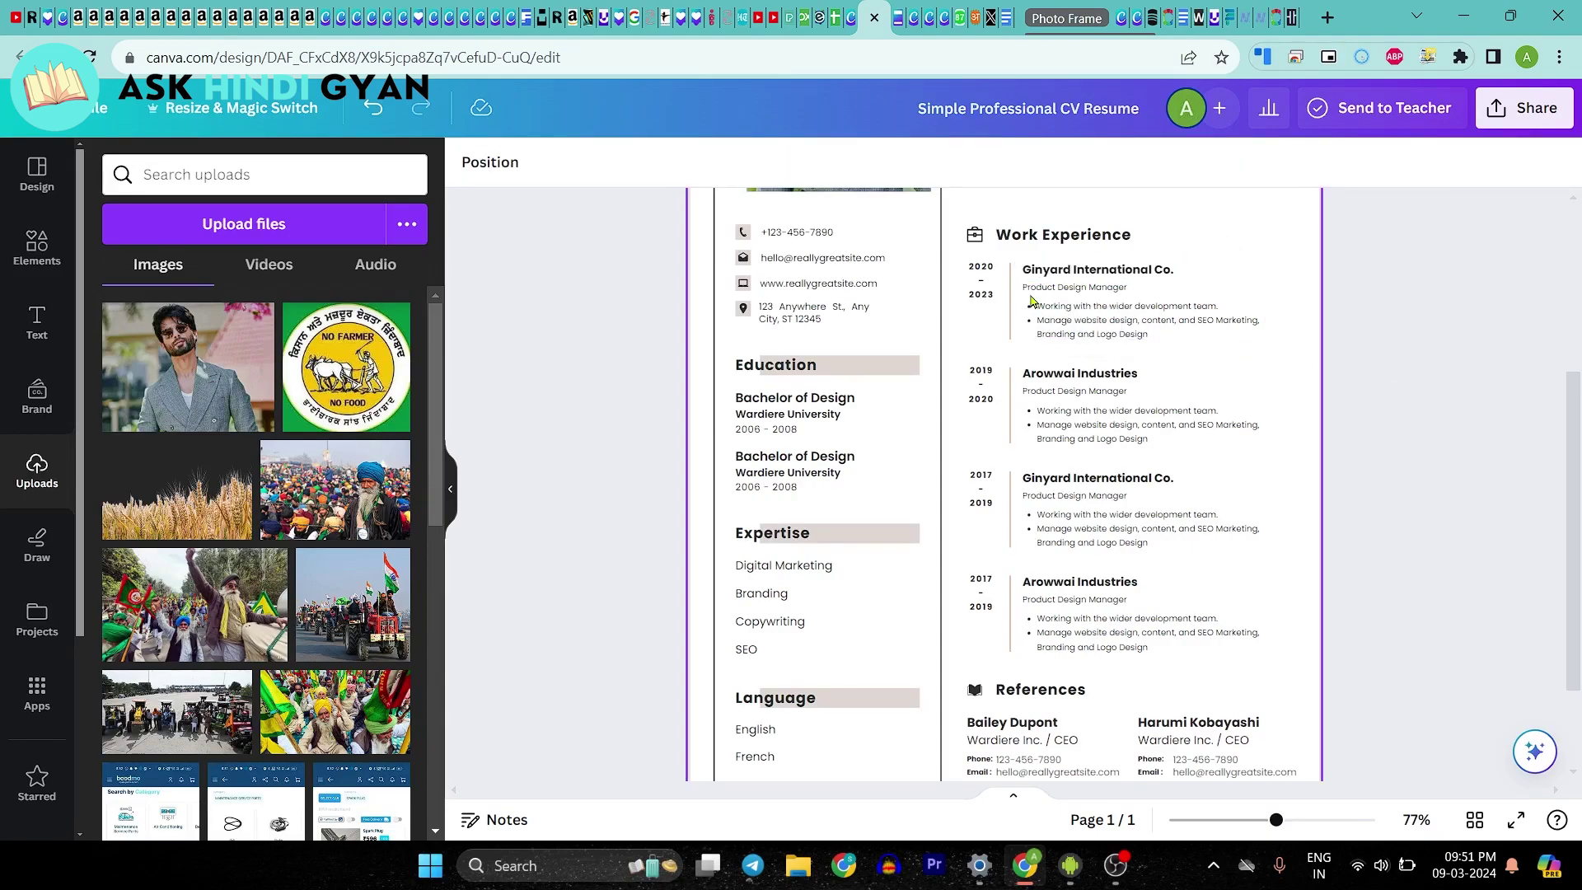
double_click(986, 276)
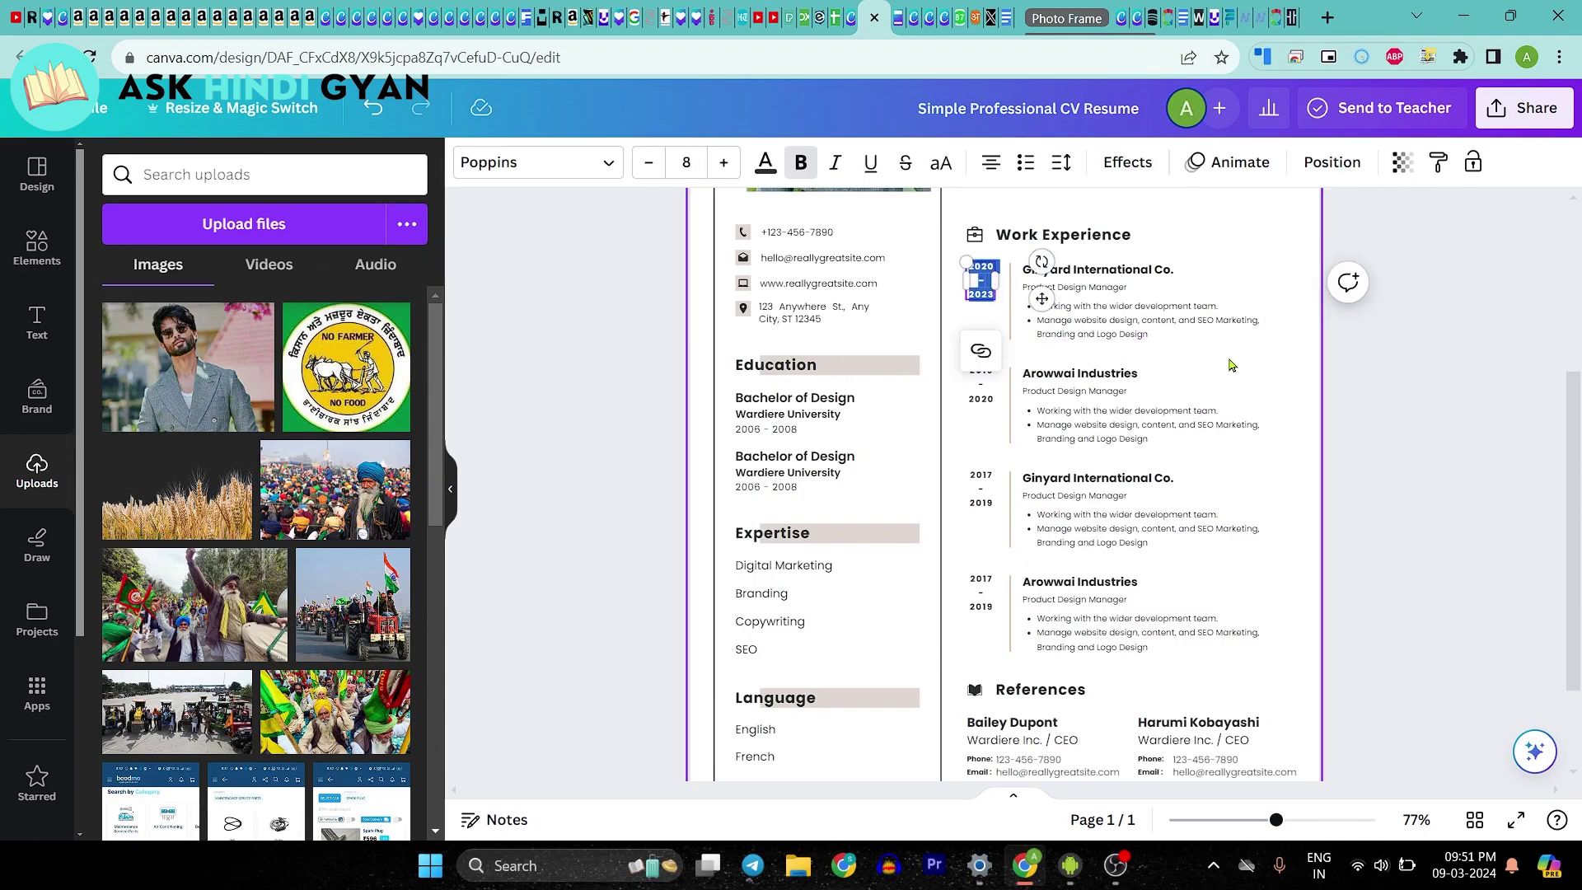
click(1428, 372)
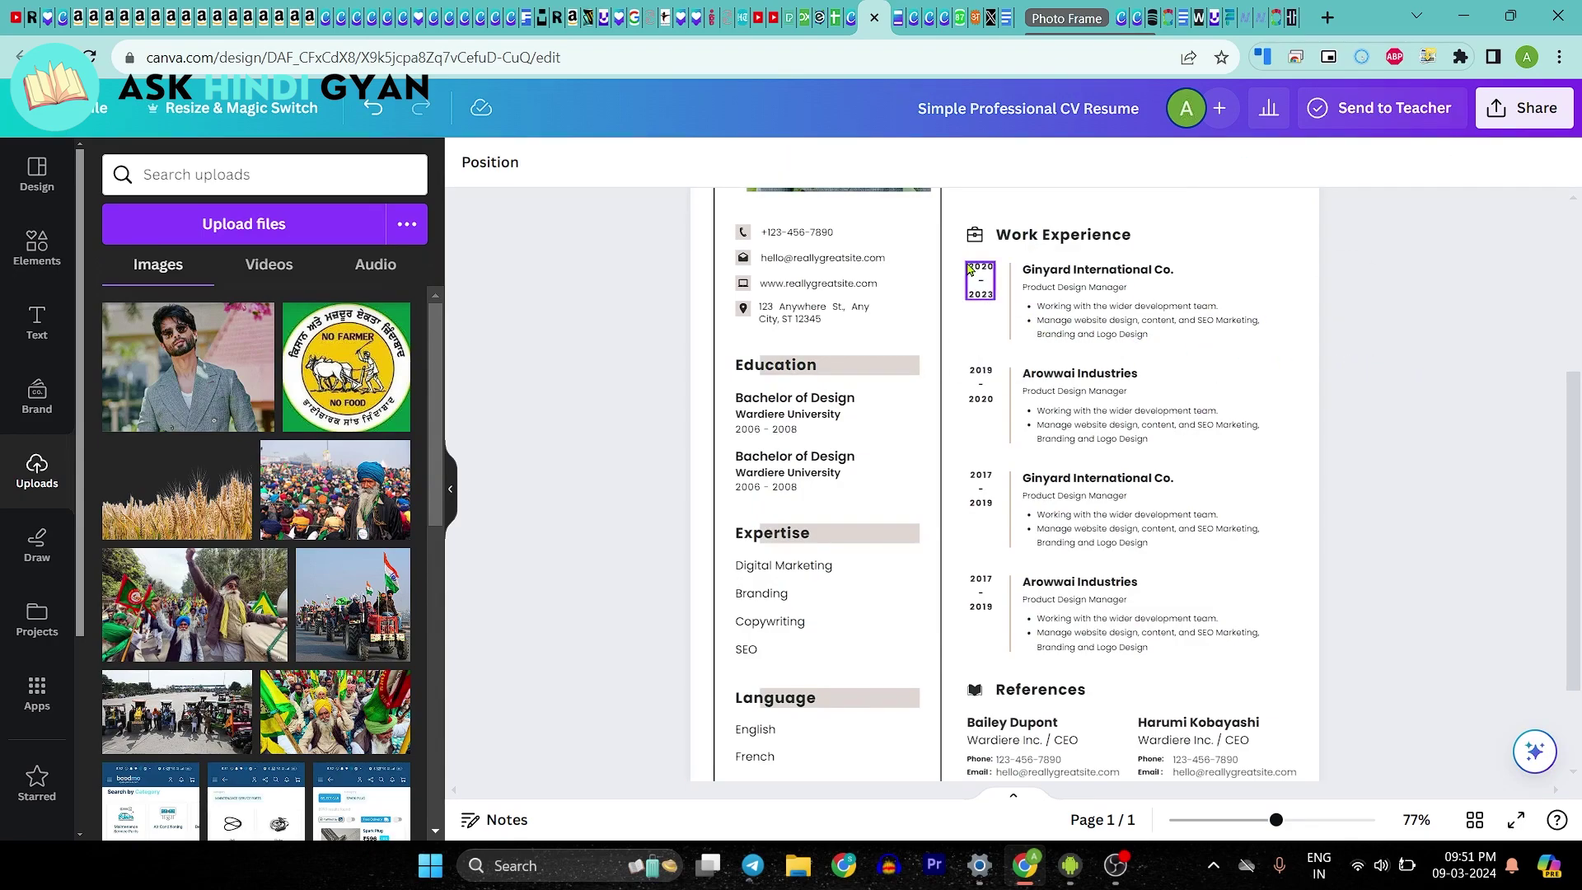
double_click(1087, 272)
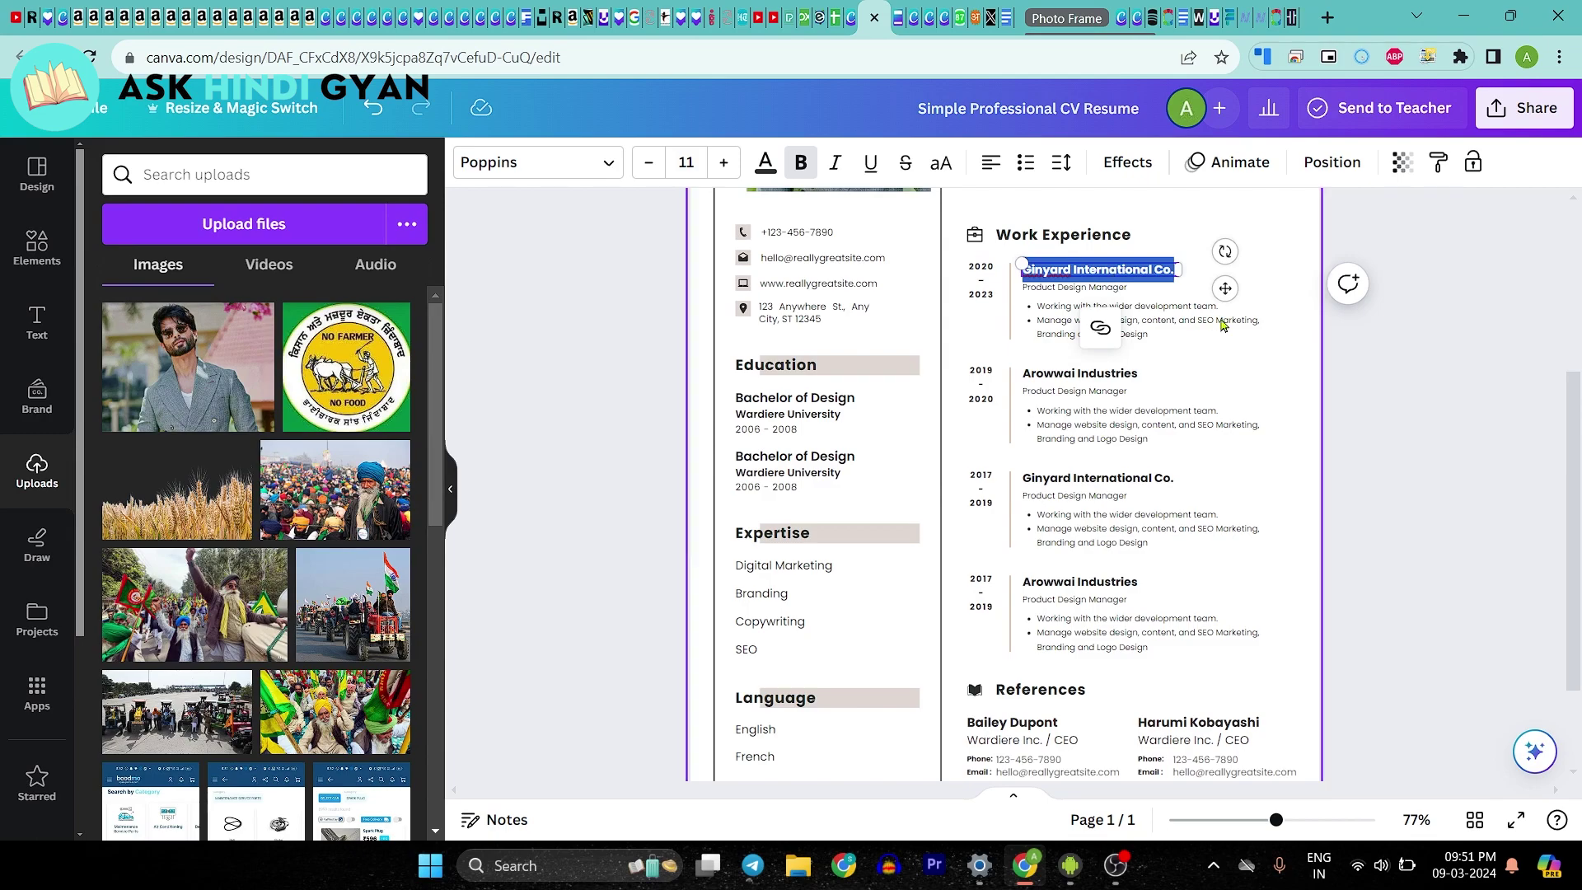
click(1455, 428)
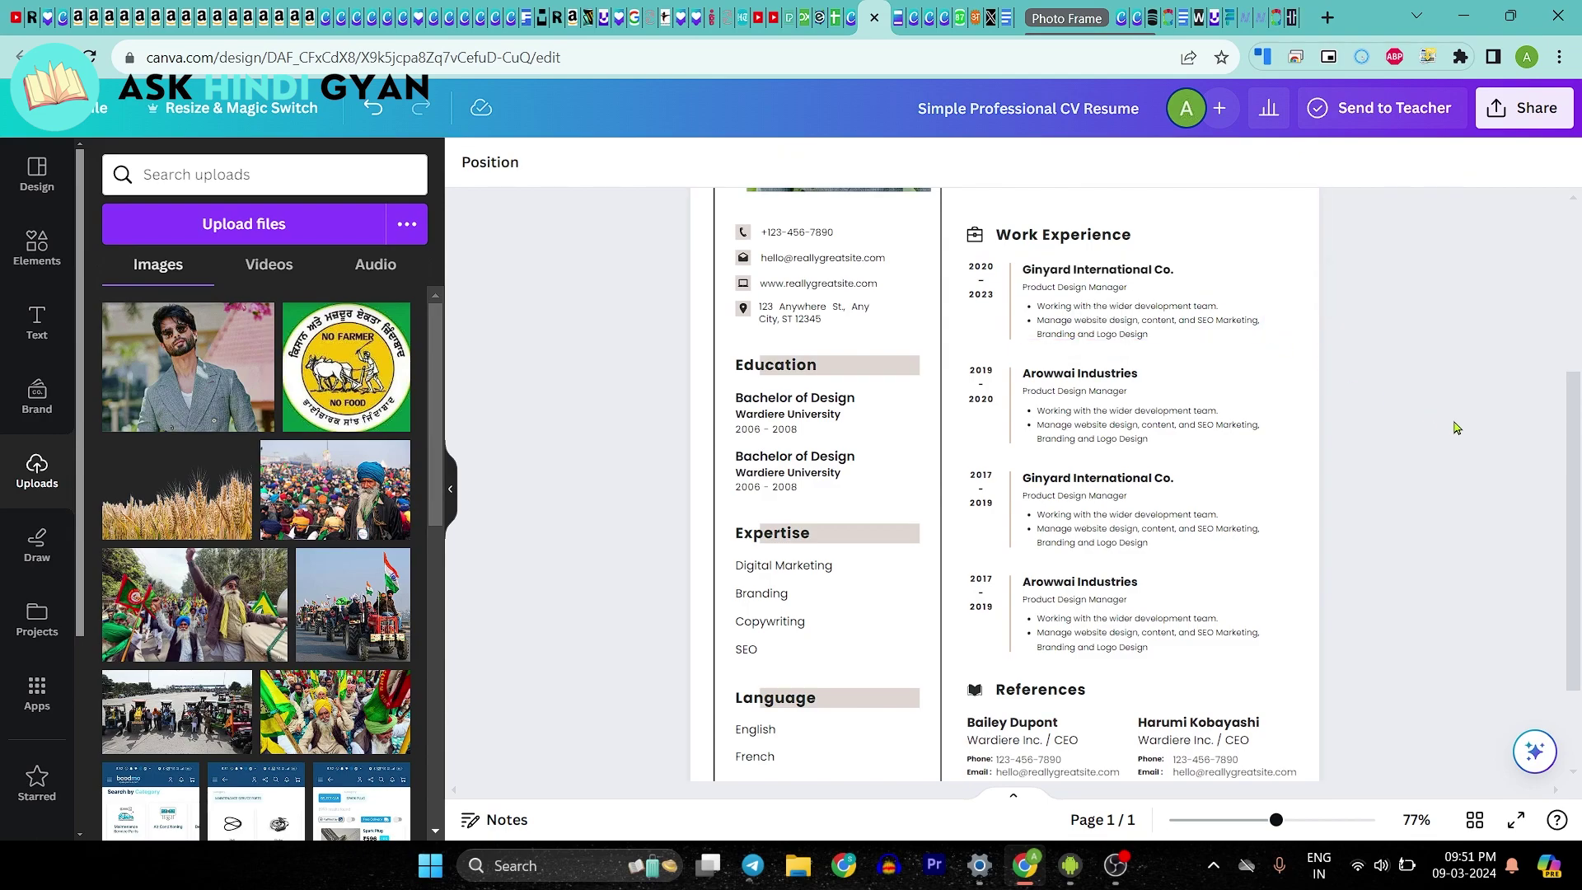
double_click(1075, 289)
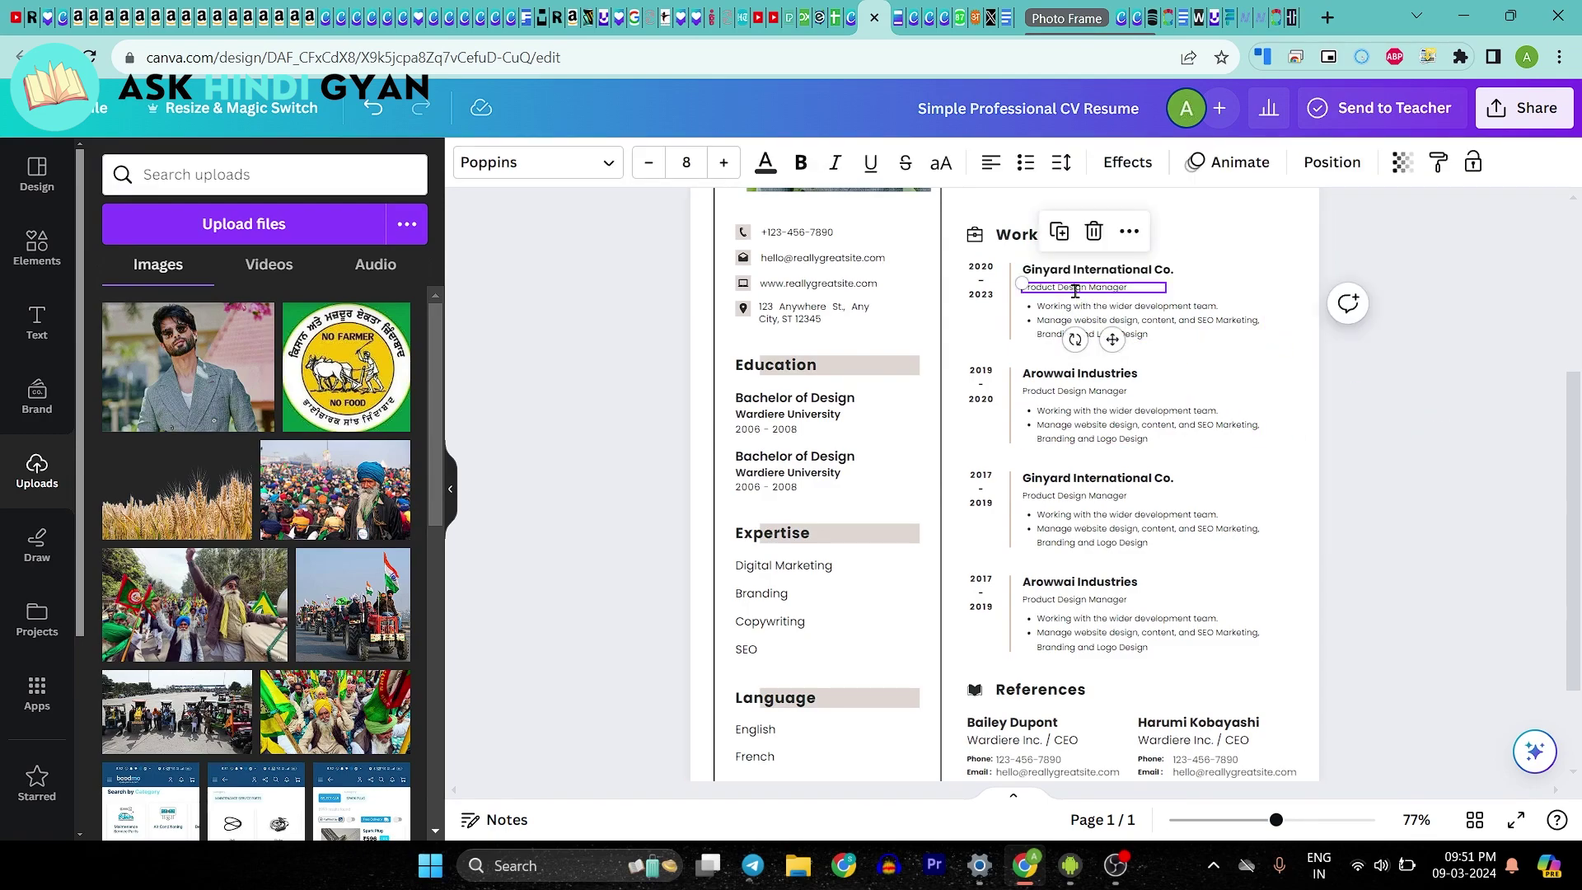
click(1391, 416)
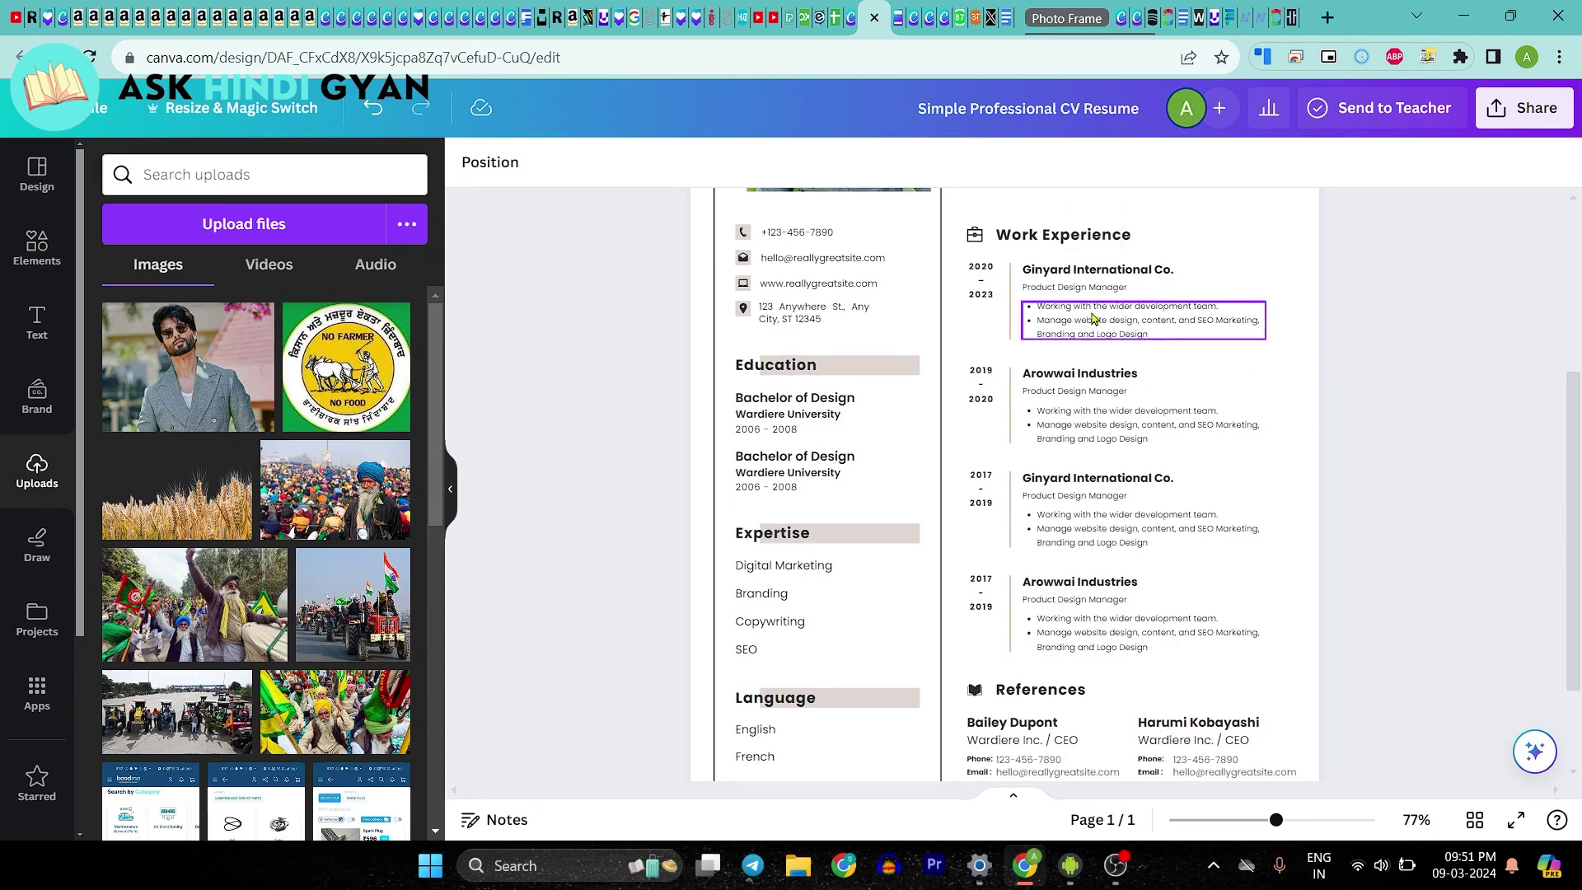
double_click(1130, 327)
click(1134, 323)
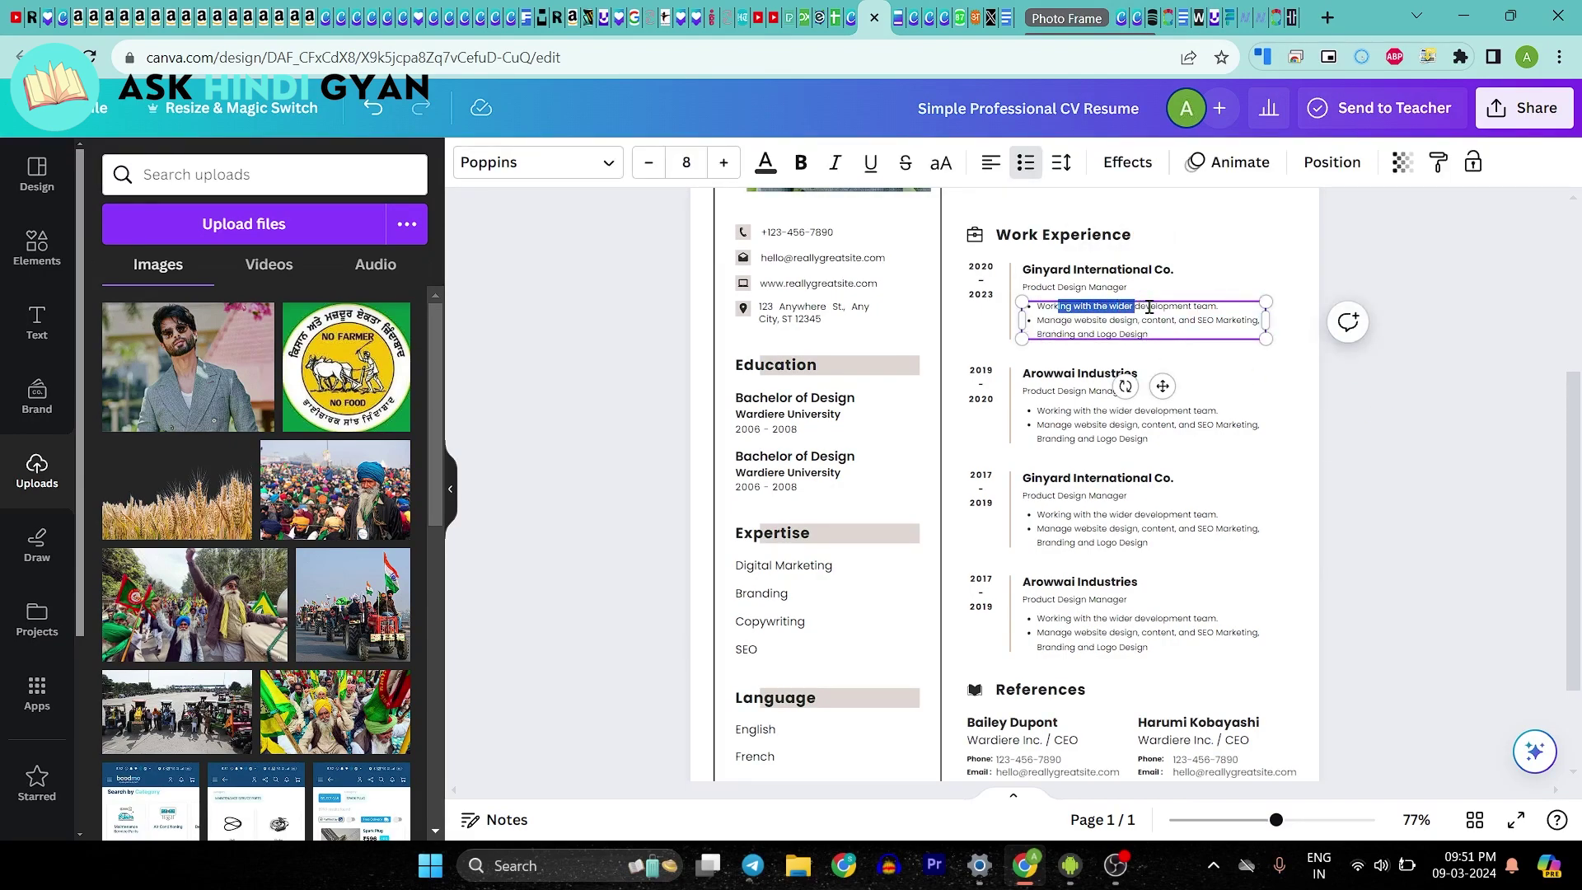
drag(1057, 312, 1219, 308)
click(1201, 336)
click(1437, 477)
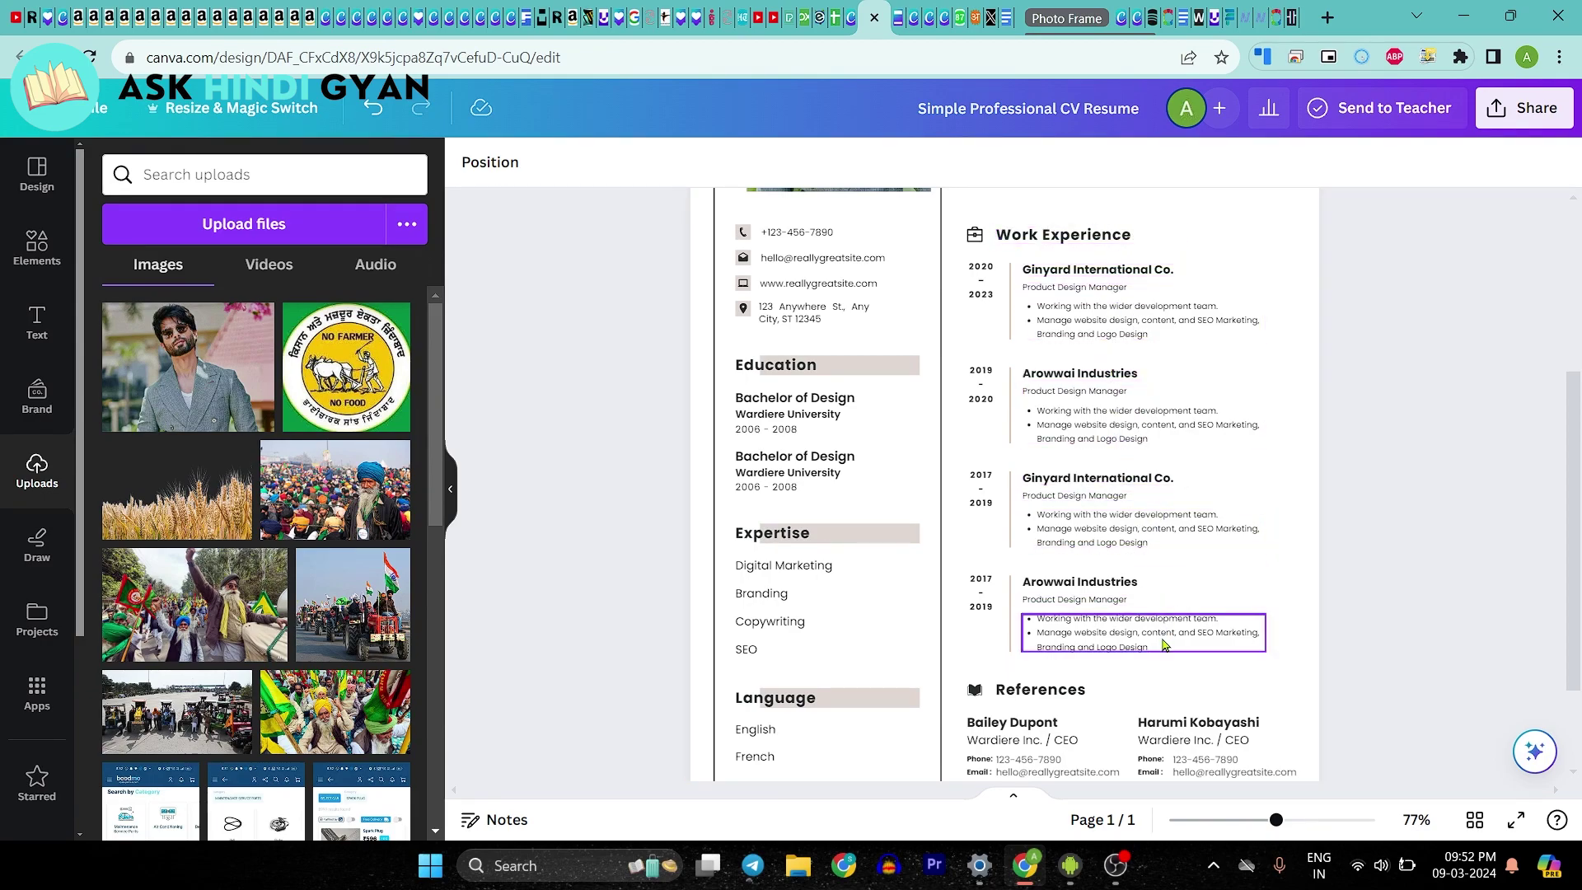
scroll(1145, 560, down, 2)
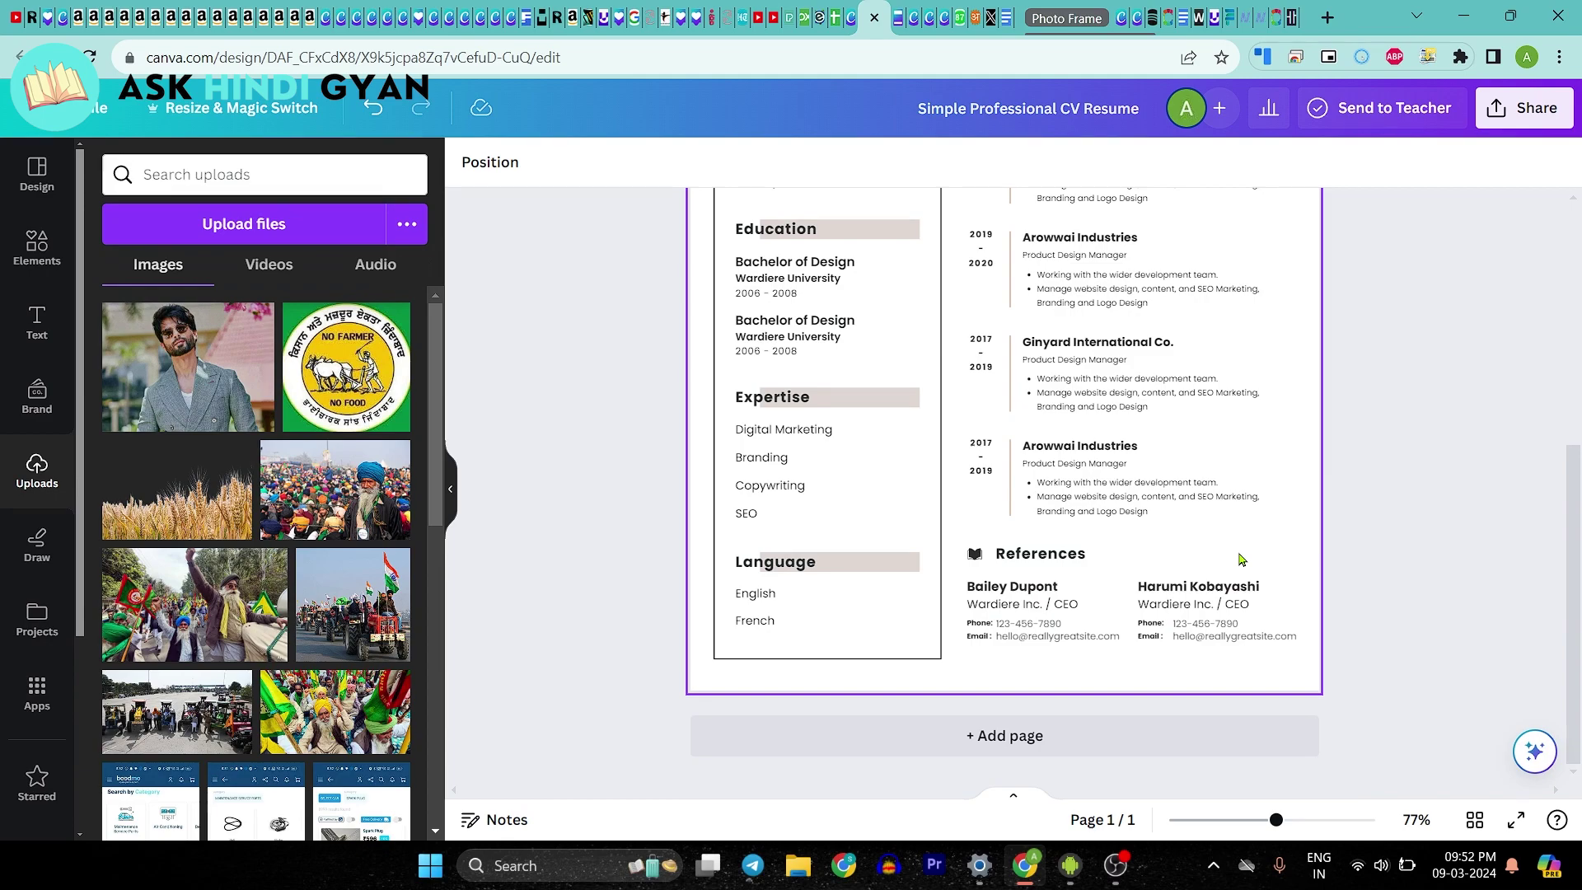
click(847, 18)
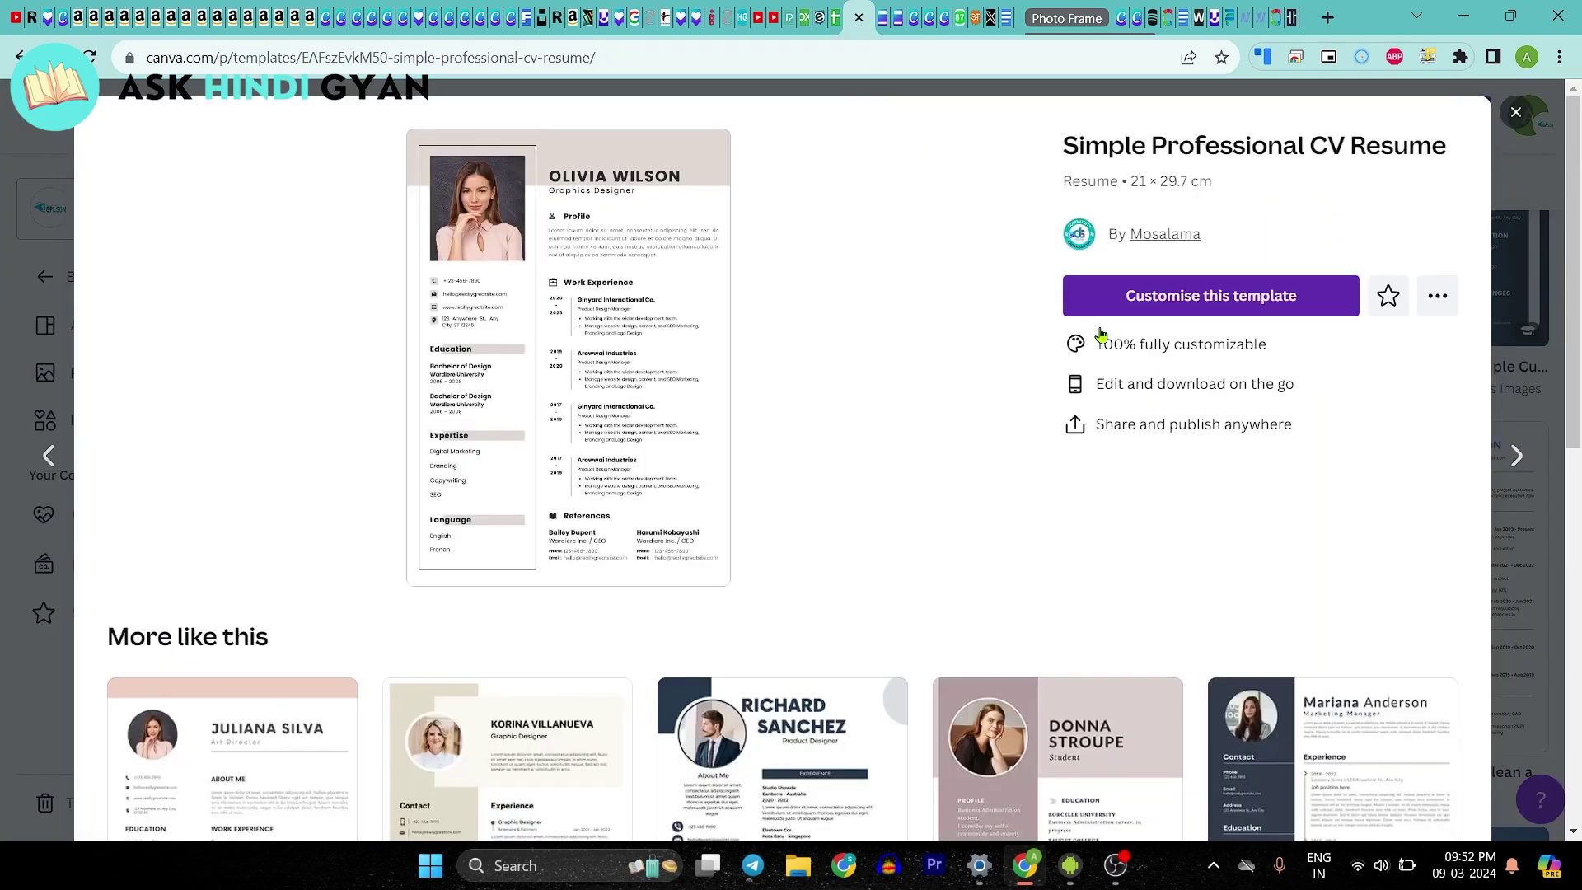
click(1515, 112)
scroll(1032, 552, down, 2)
scroll(1032, 552, down, 5)
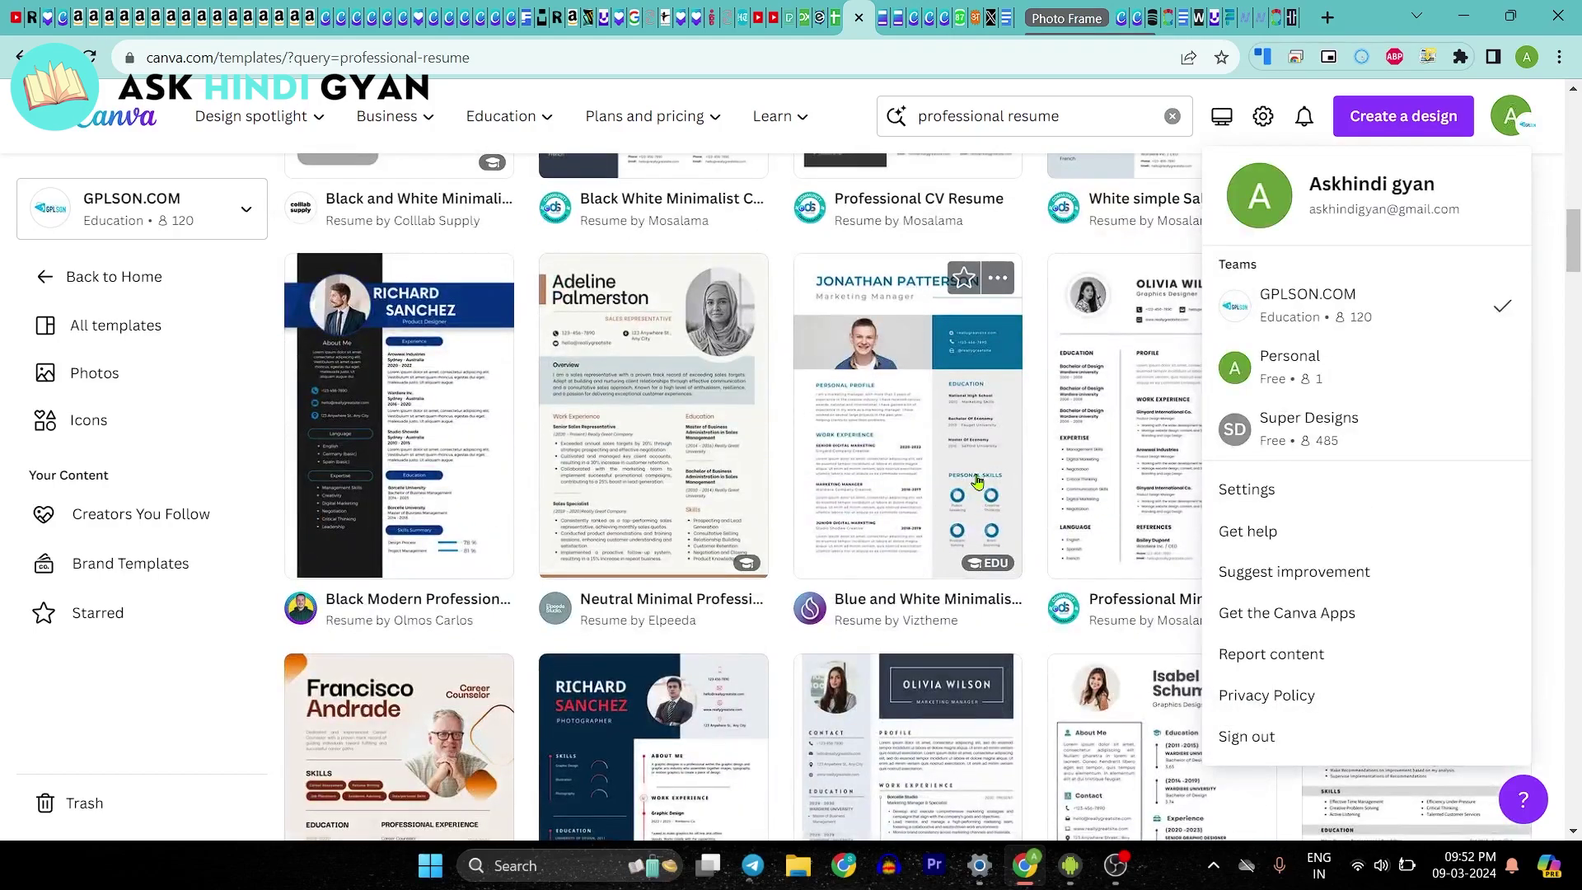
scroll(685, 620, up, 4)
scroll(684, 620, down, 3)
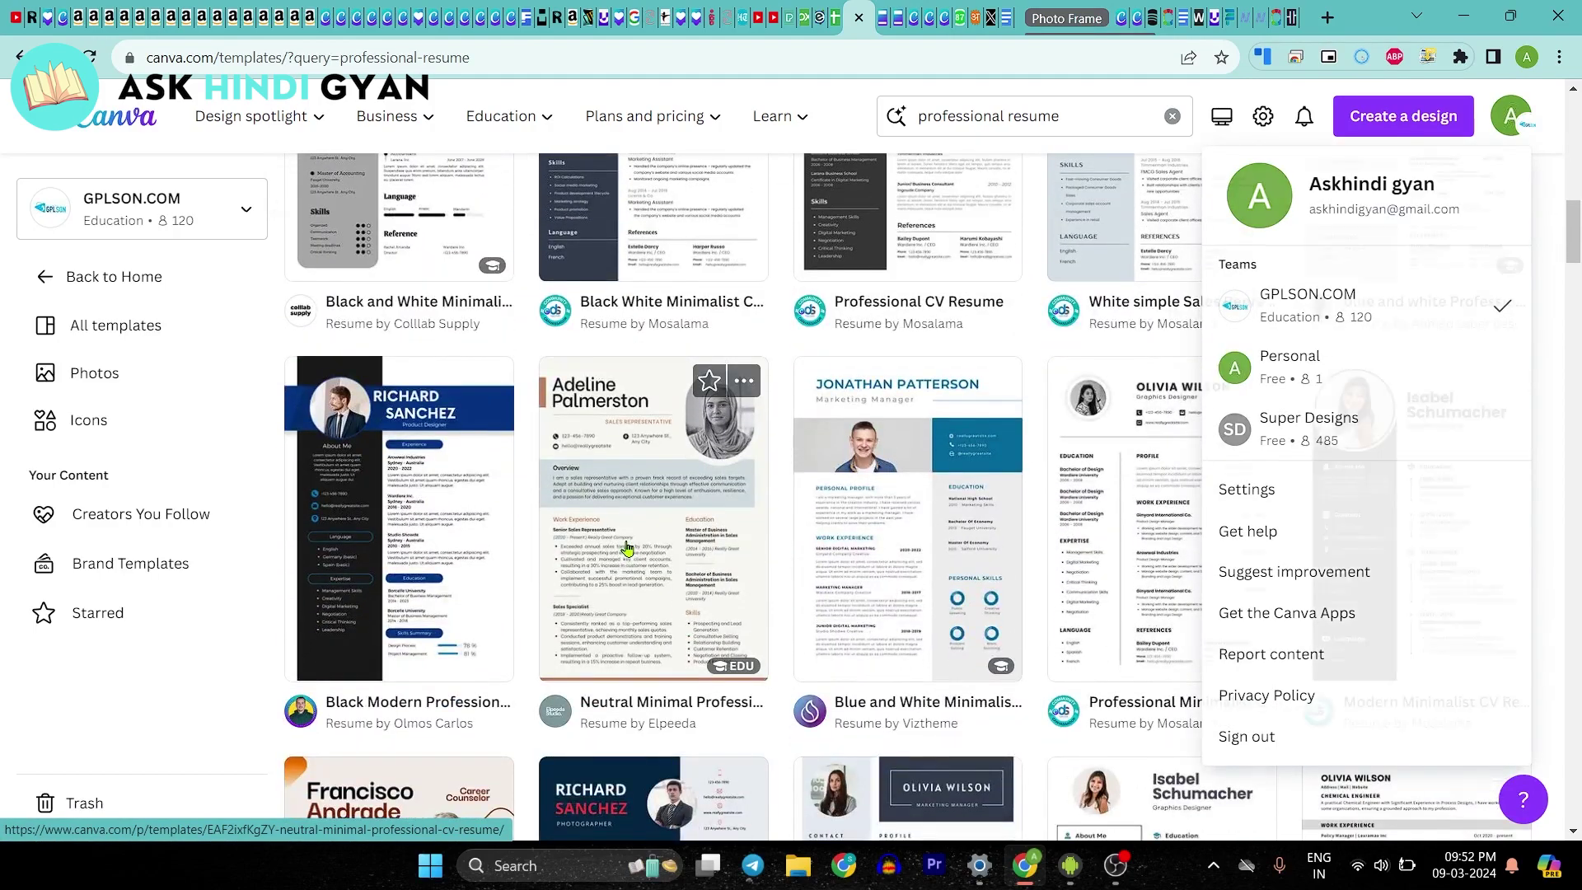
click(629, 544)
click(1210, 340)
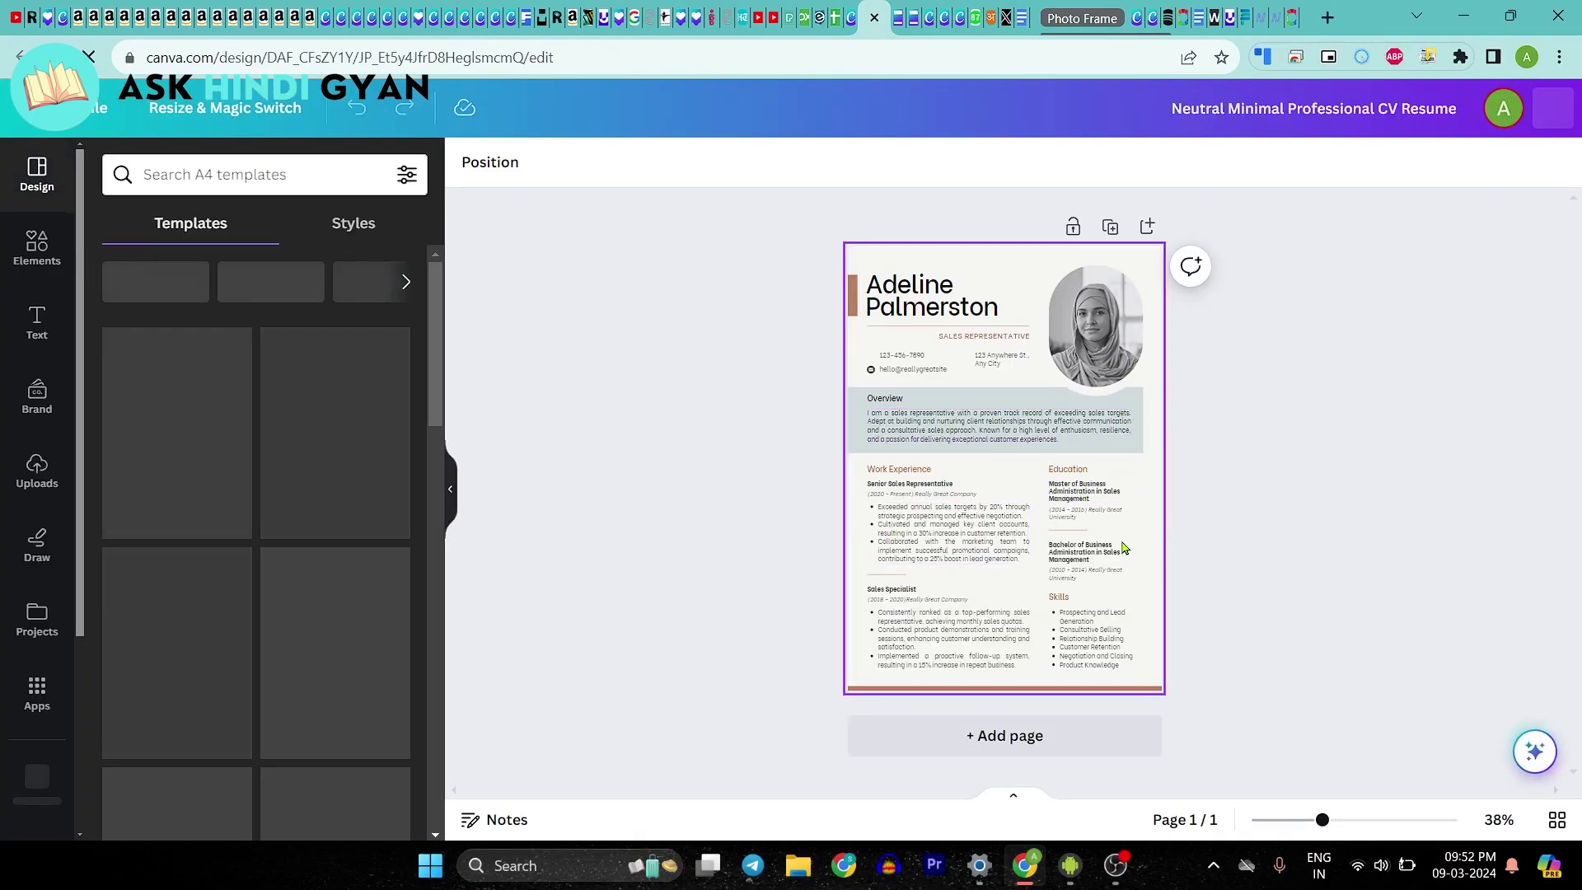
scroll(947, 603, up, 1)
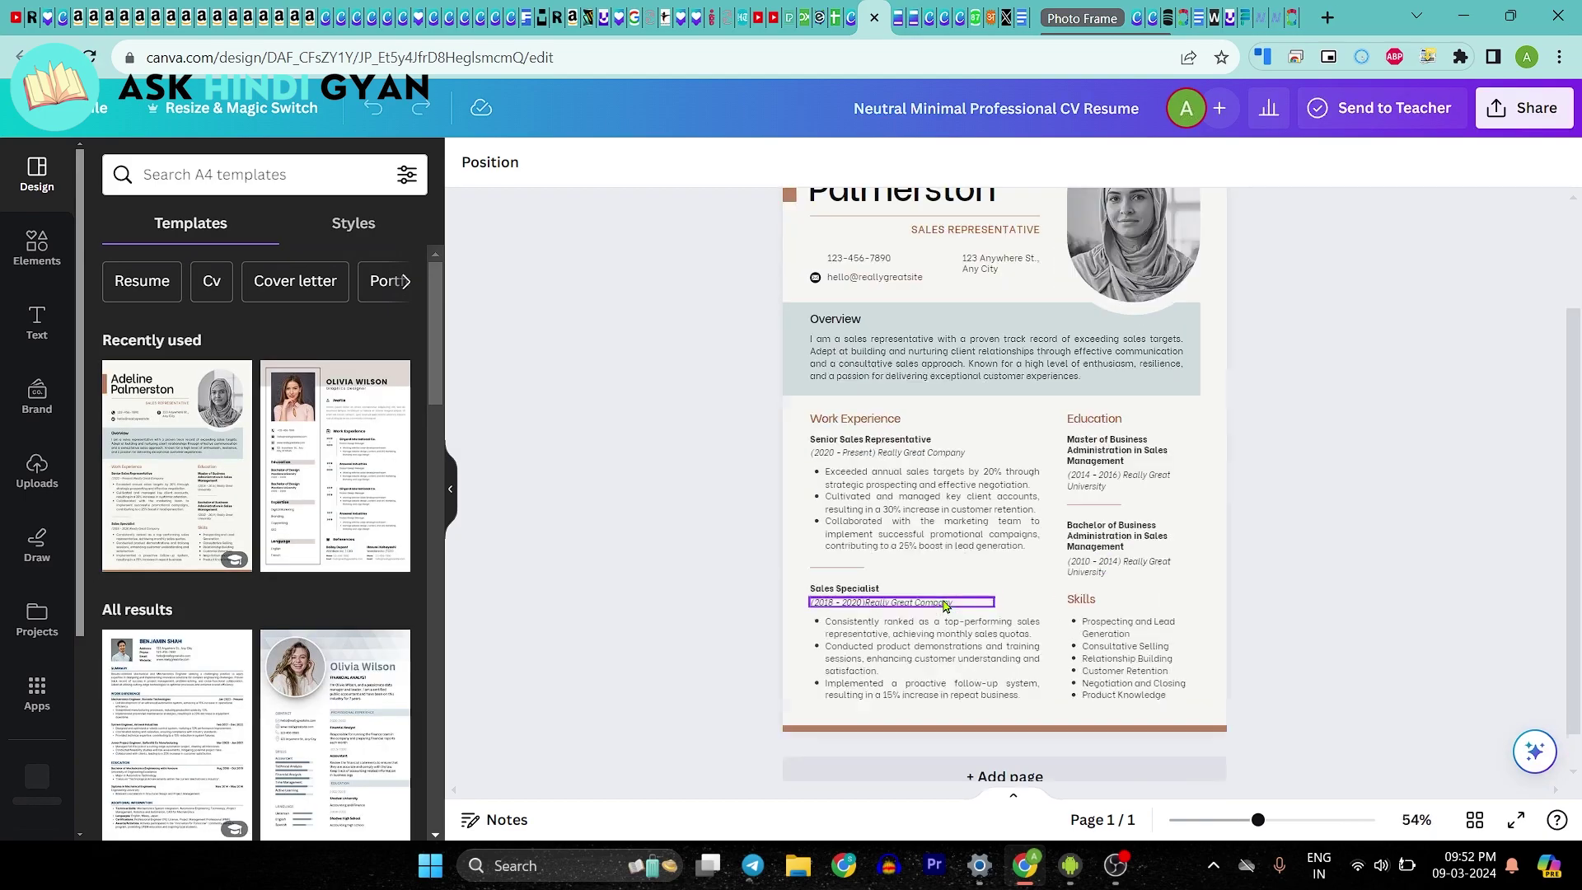
scroll(947, 604, up, 1)
scroll(947, 604, up, 1)
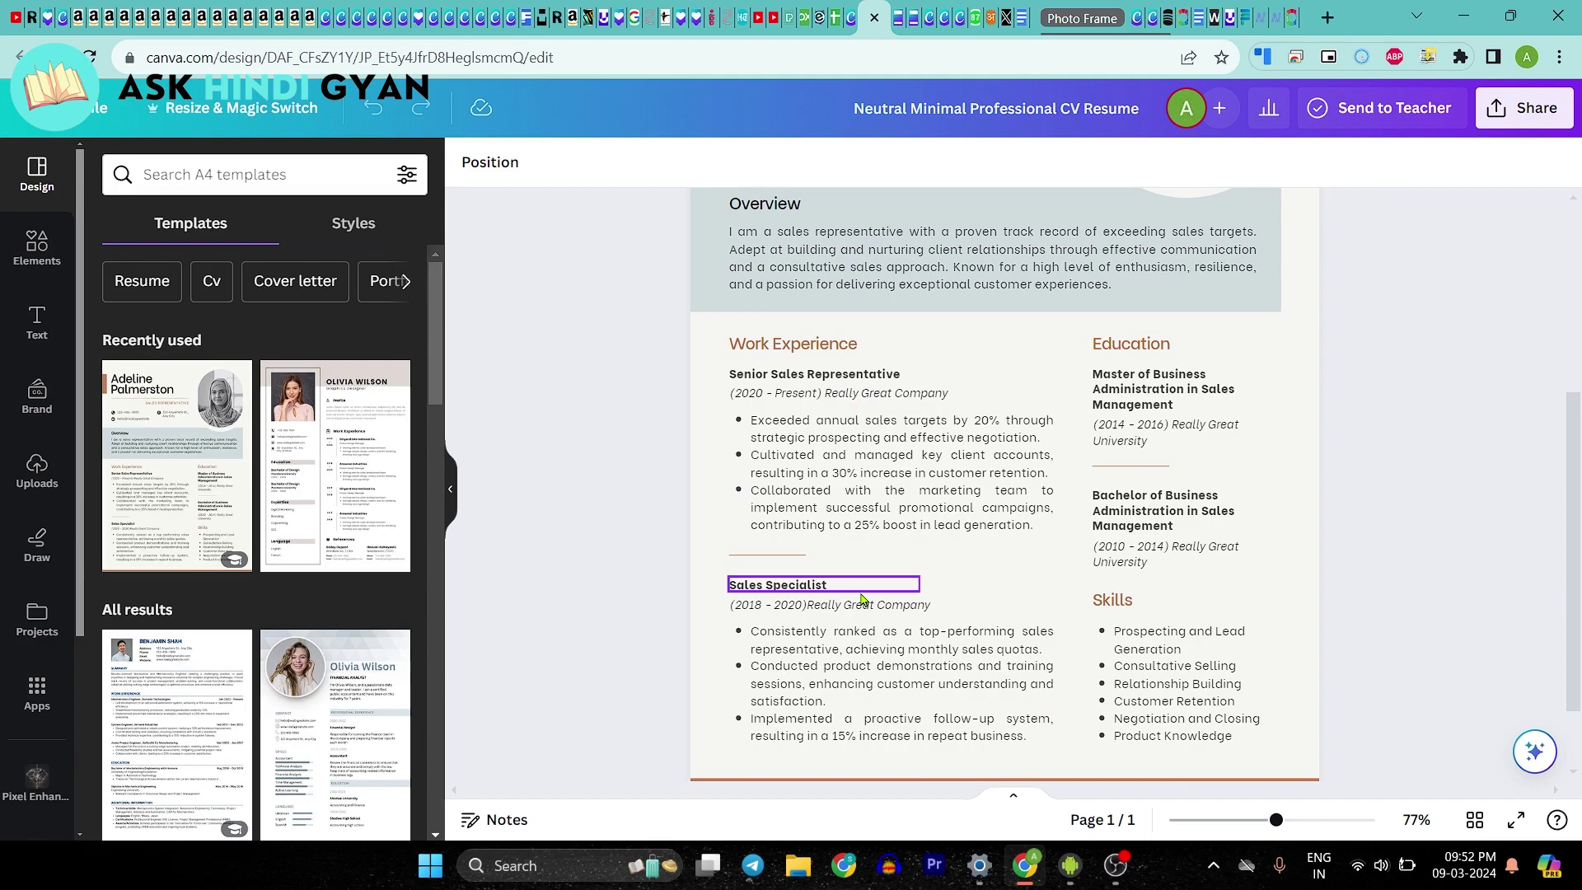
scroll(862, 598, up, 2)
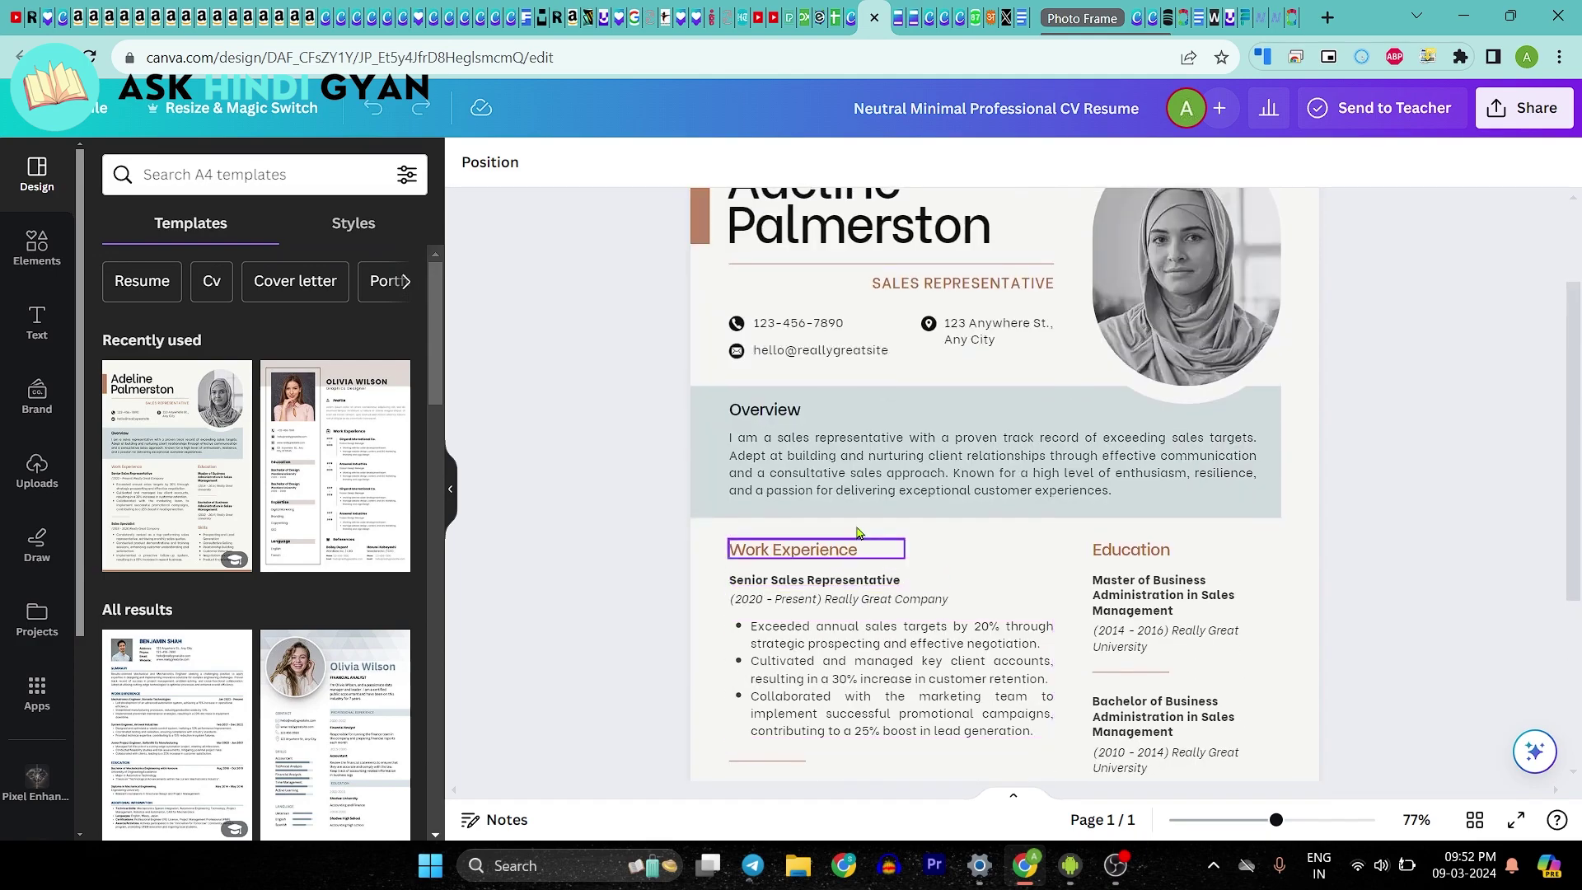
scroll(824, 511, up, 1)
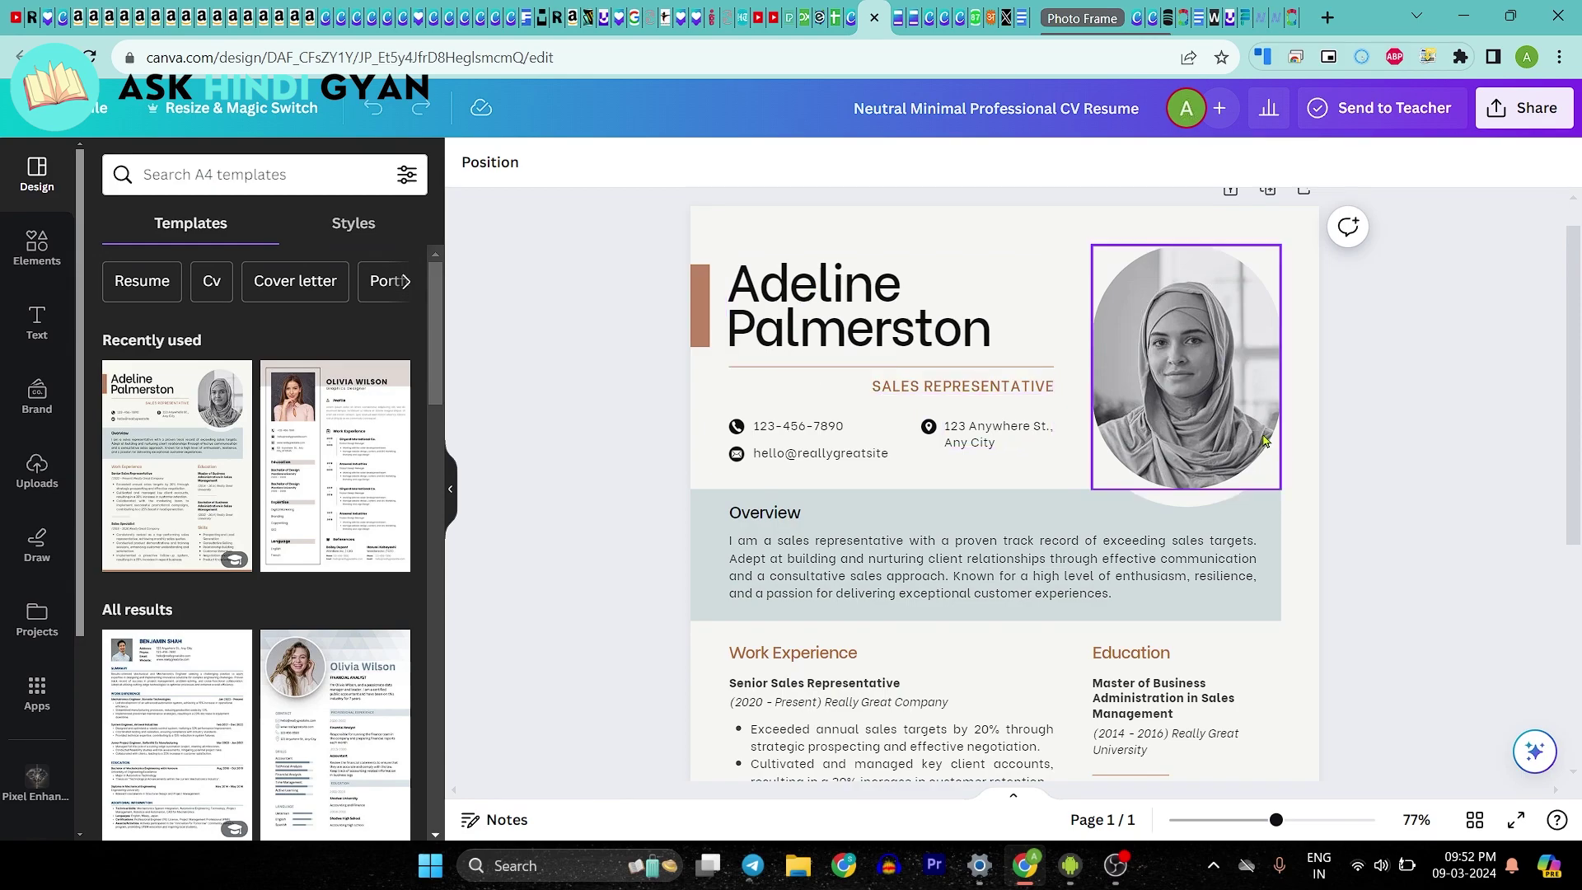
click(836, 19)
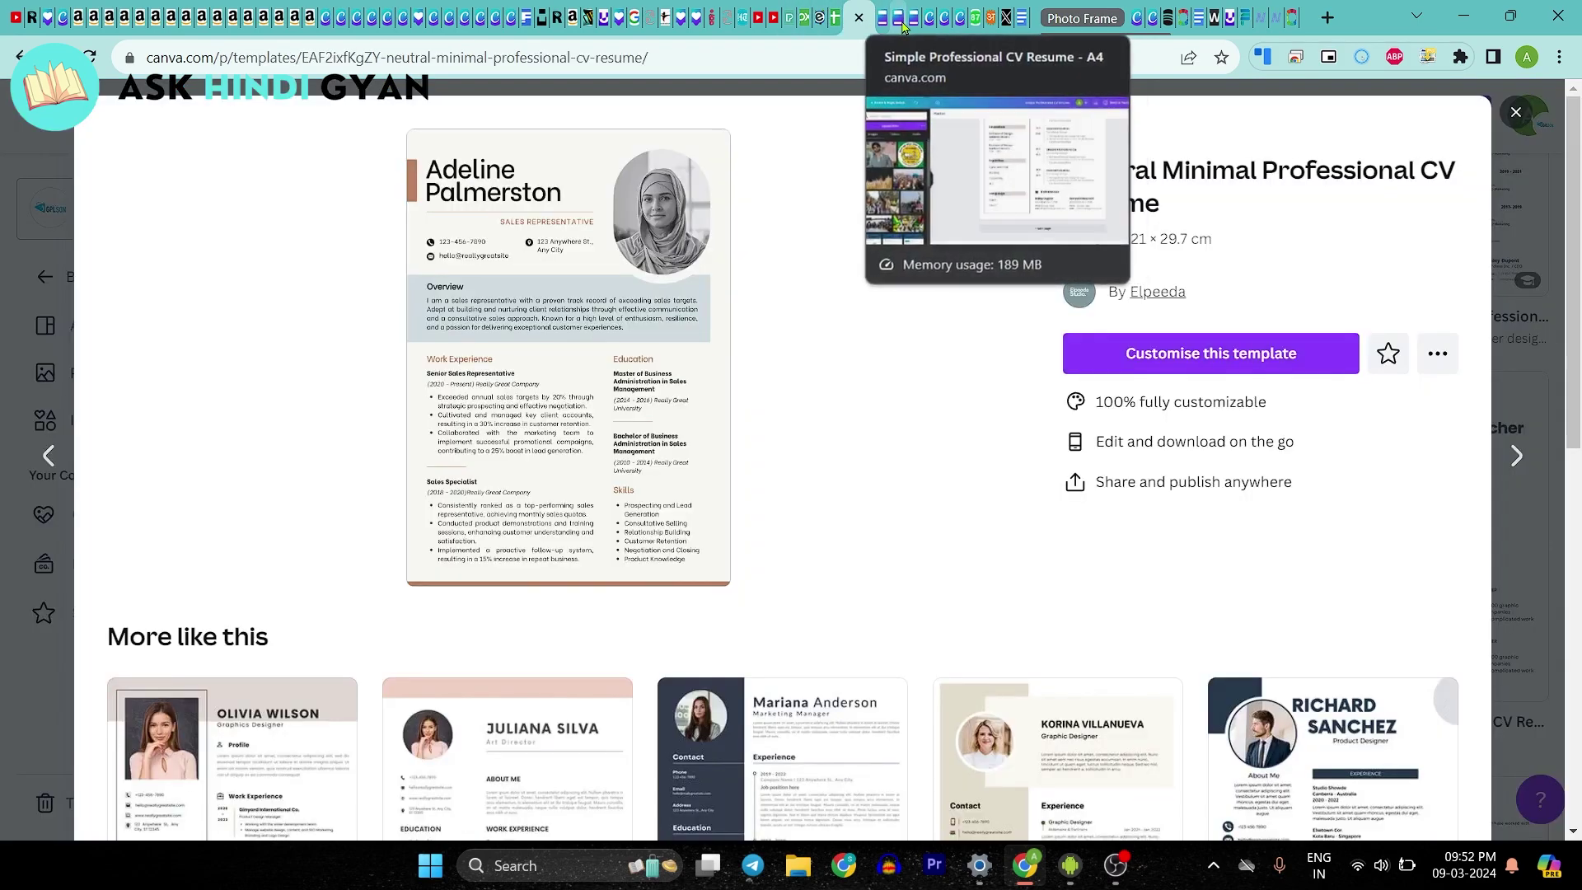
click(867, 18)
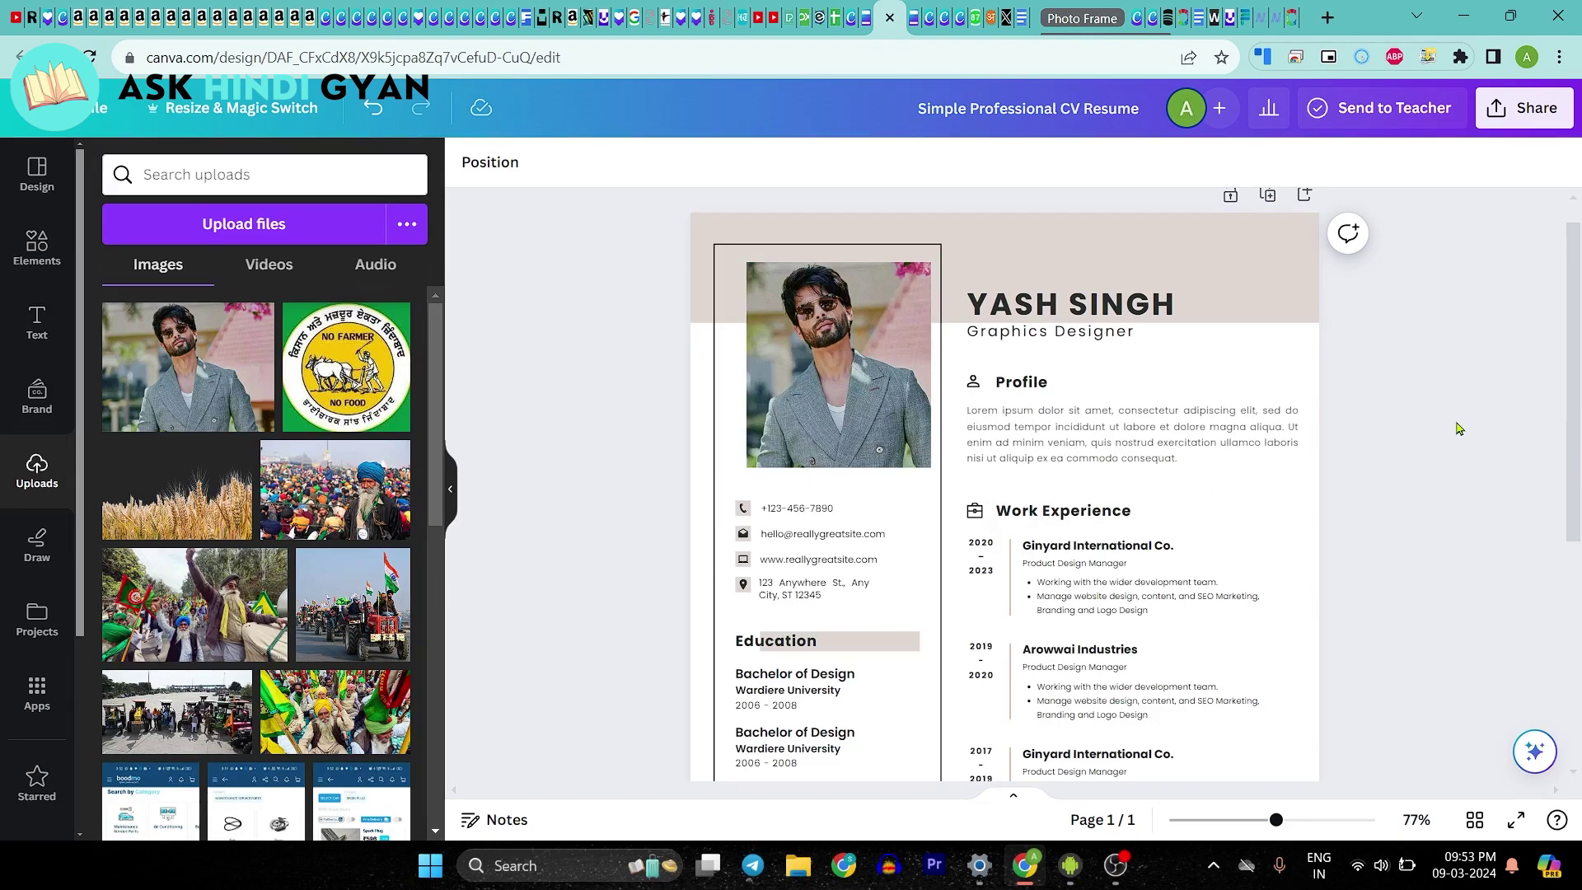
Scroll through the finished resume and bring up the Share this design menu.
scroll(1427, 435, down, 5)
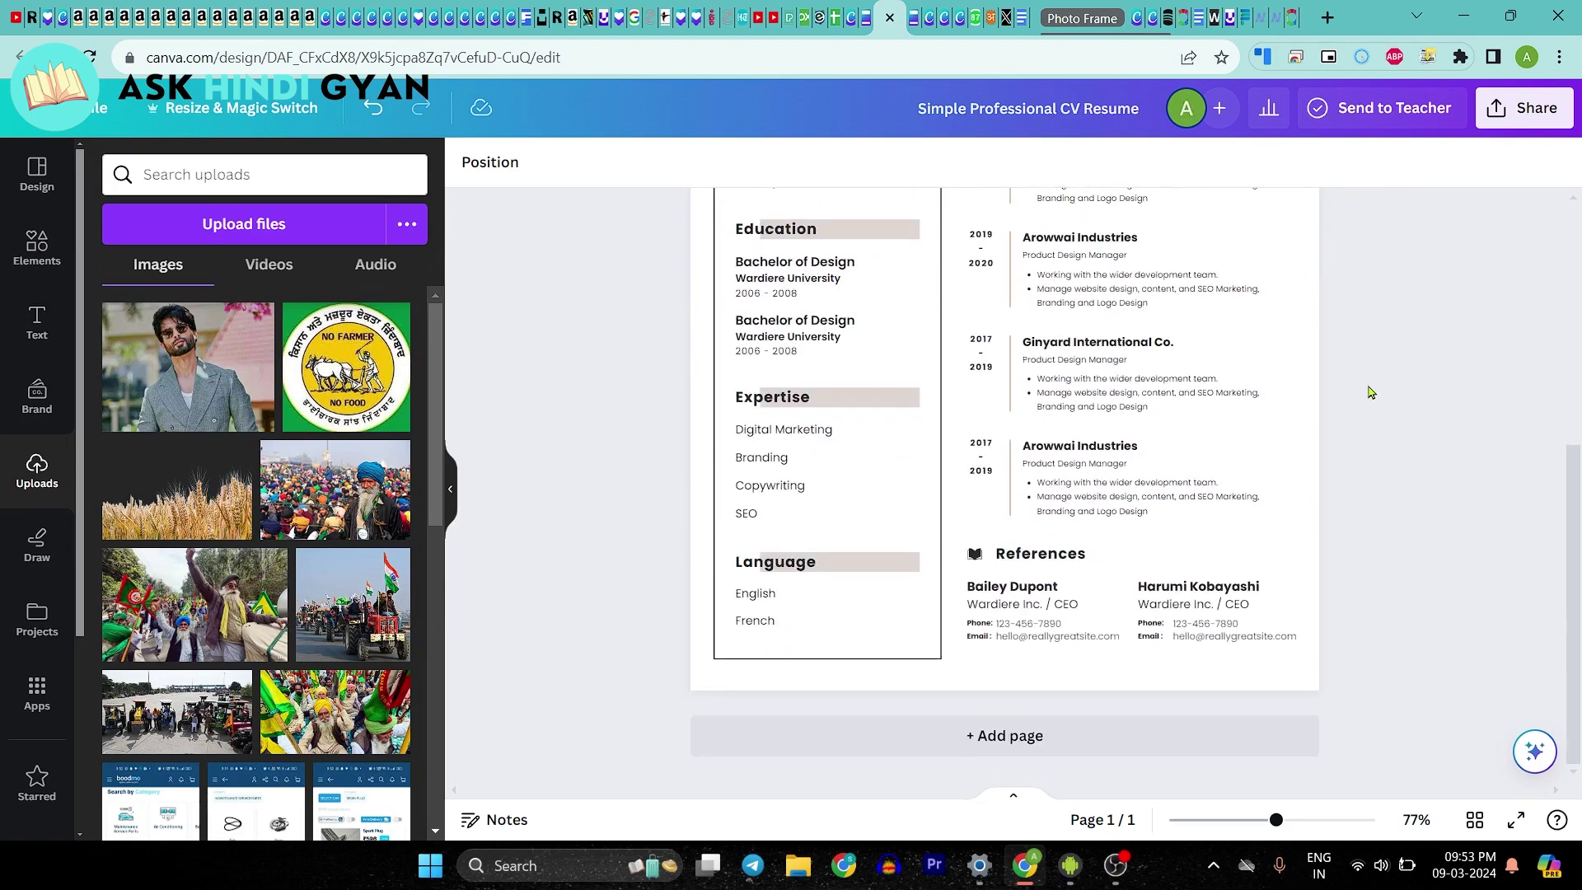
scroll(1369, 388, up, 1)
scroll(1402, 392, up, 4)
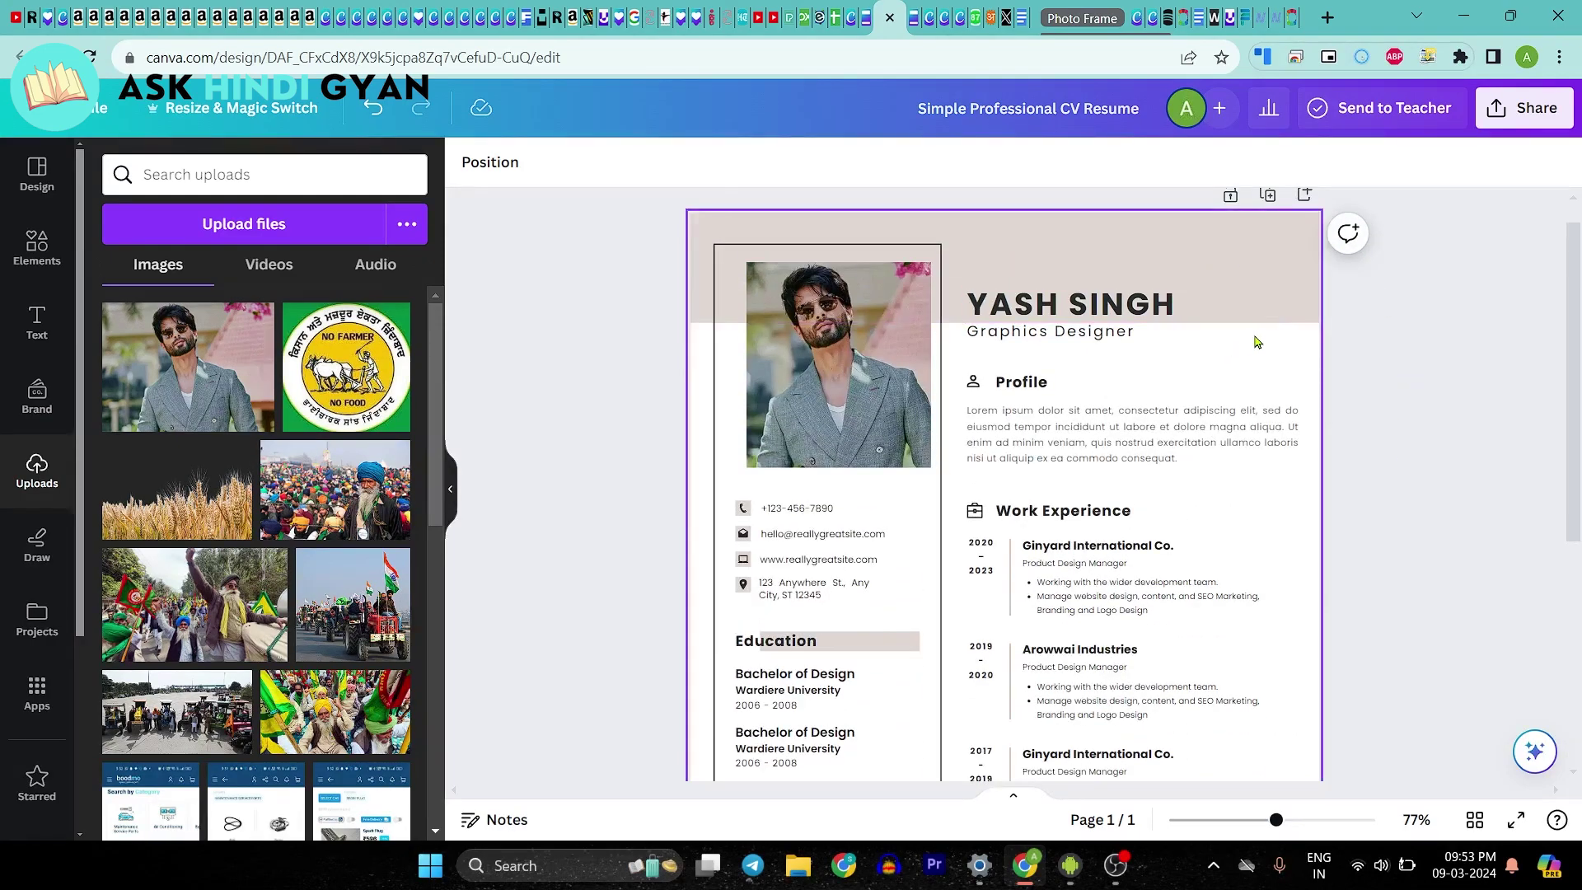
click(1532, 122)
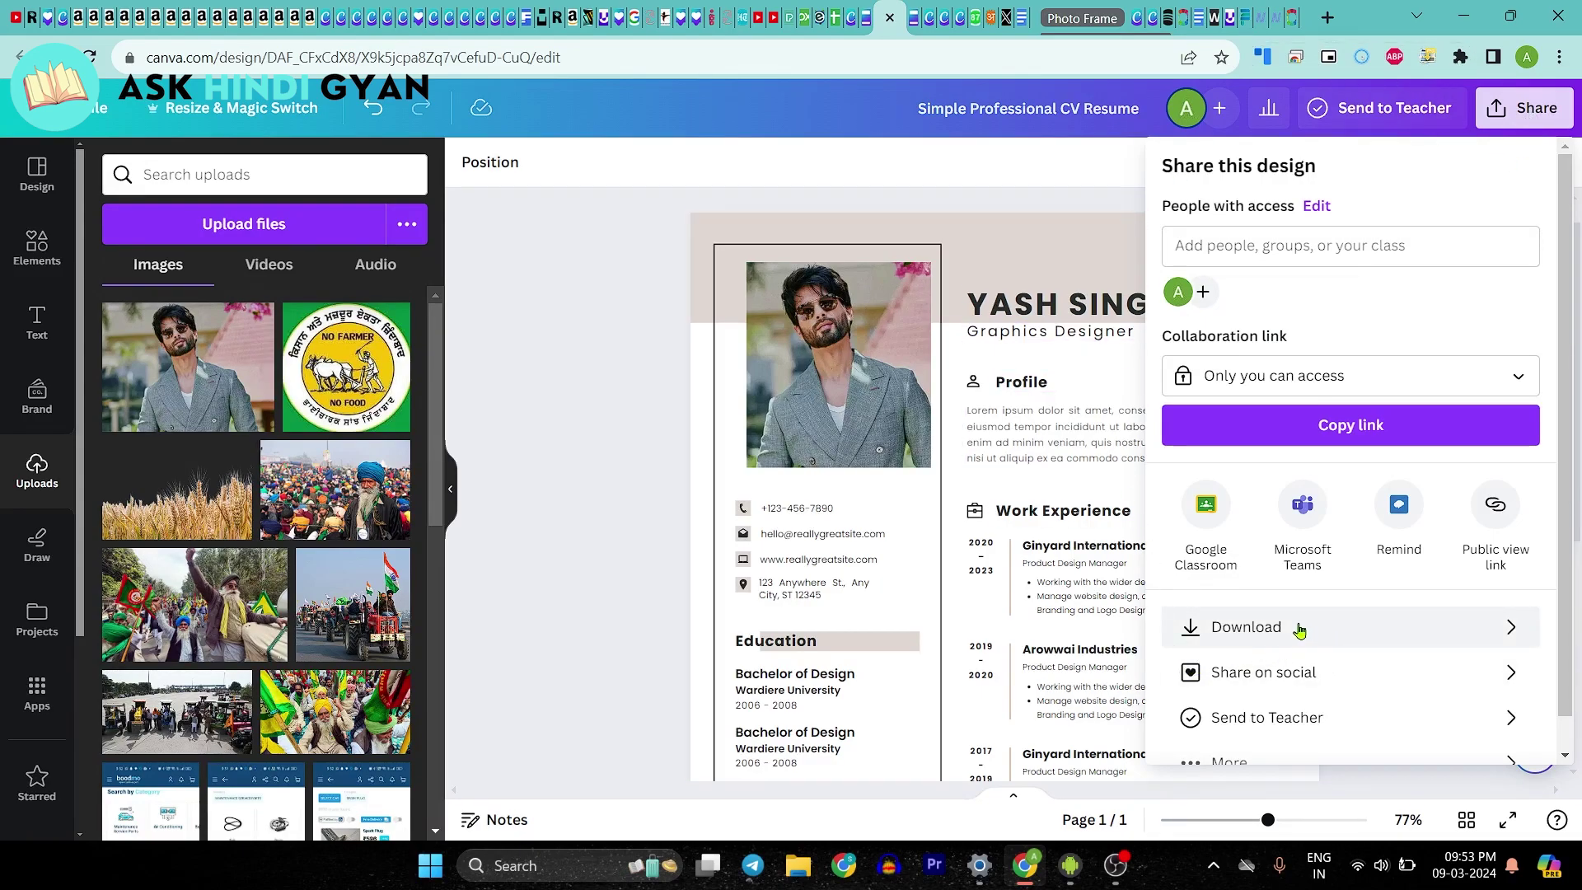
Download the resume as PDF Standard and open Simple Professional CV Resume.pdf.
click(1225, 628)
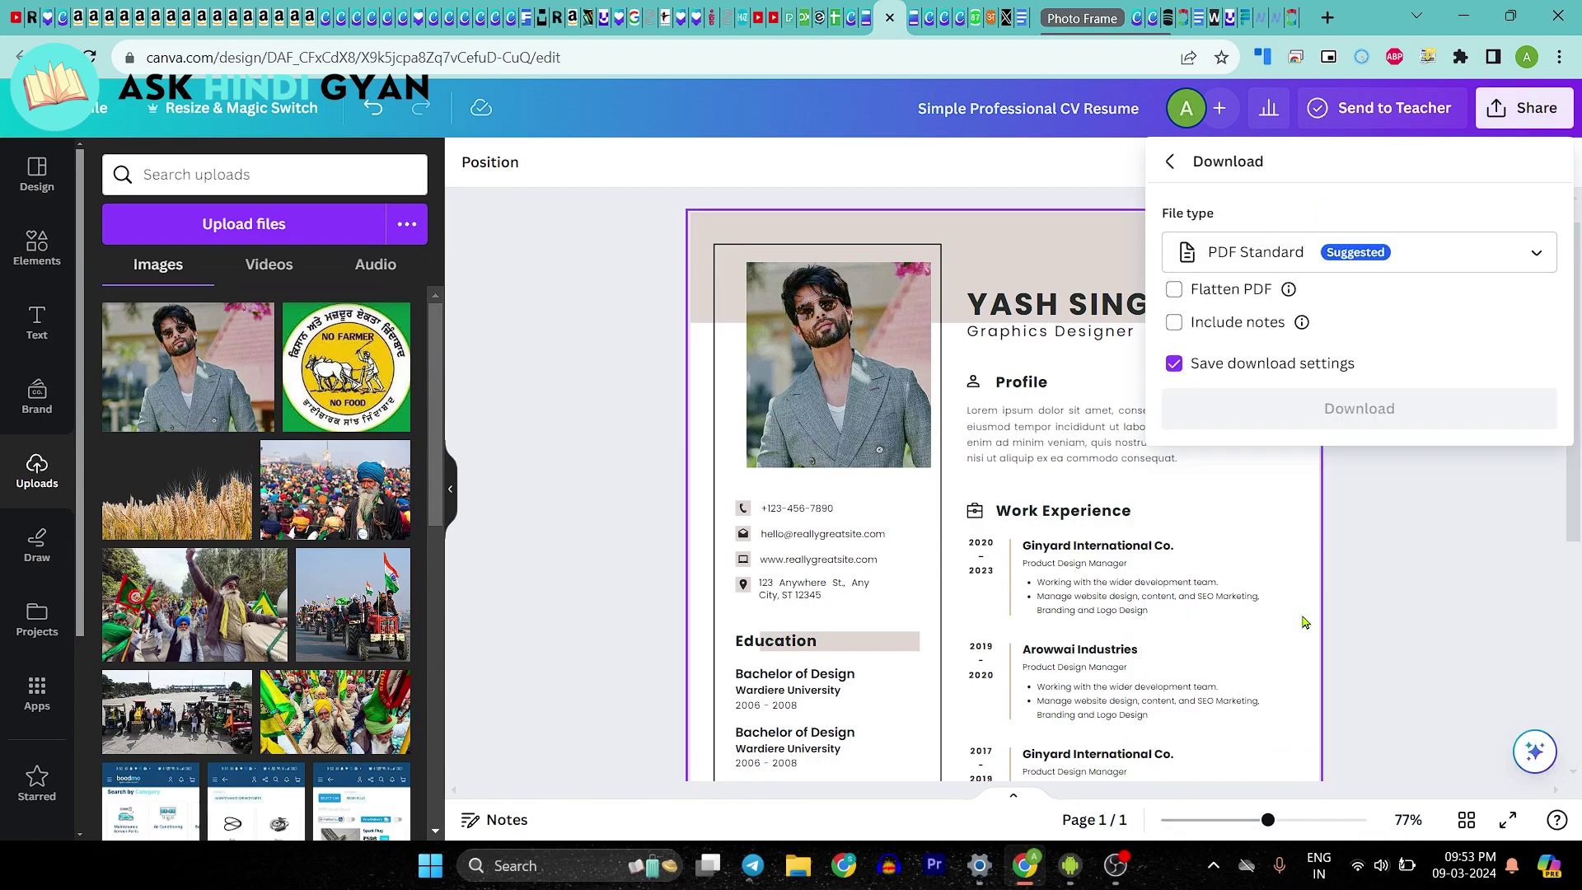
click(1303, 253)
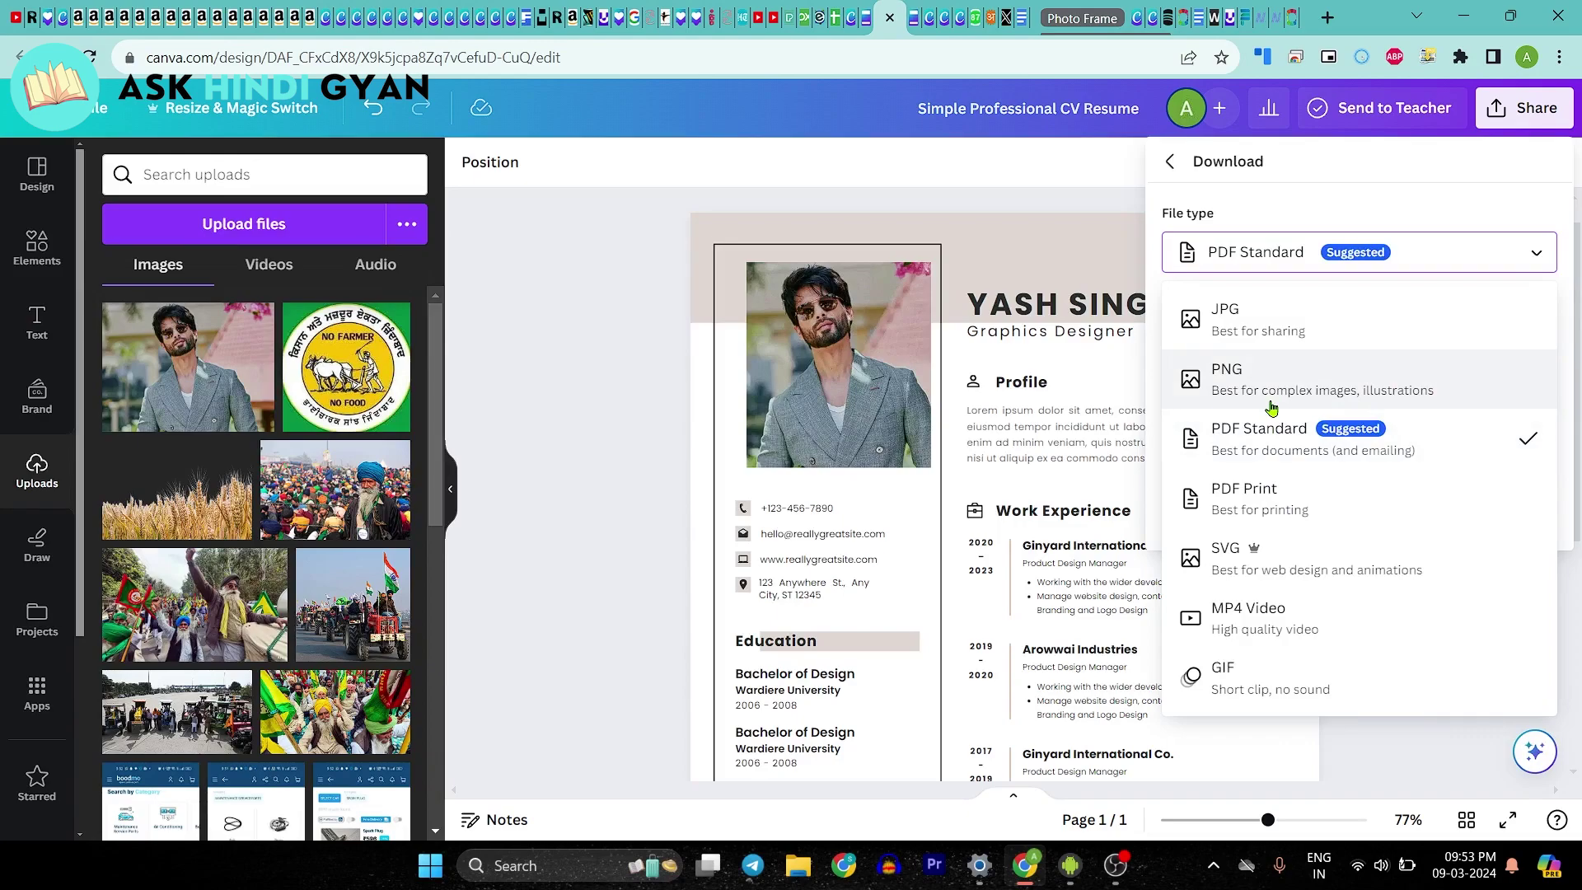
click(1297, 442)
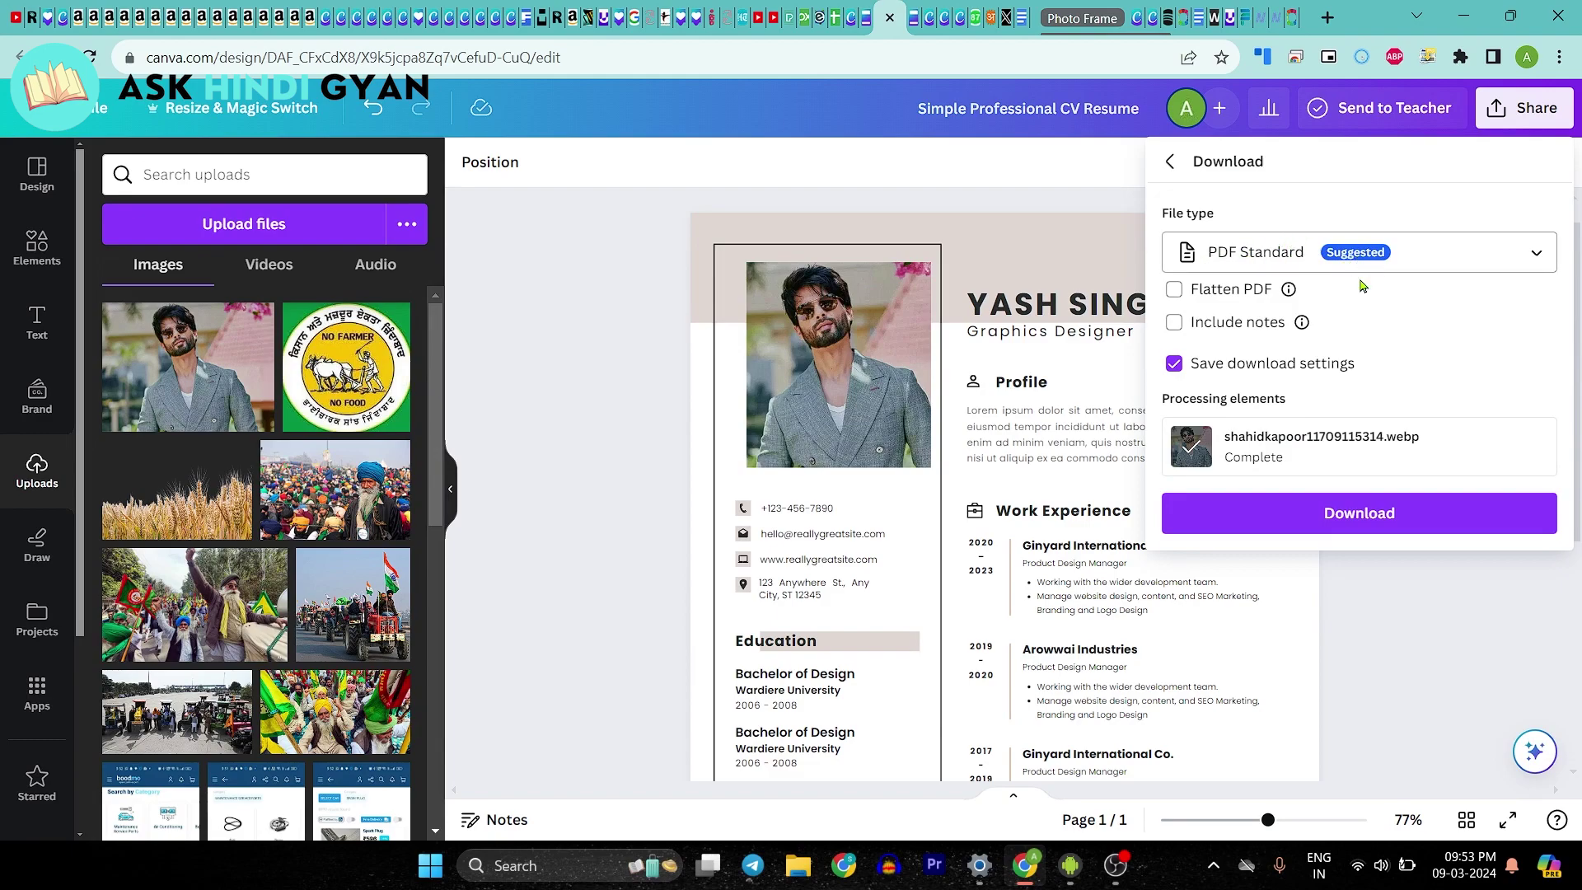
click(1359, 520)
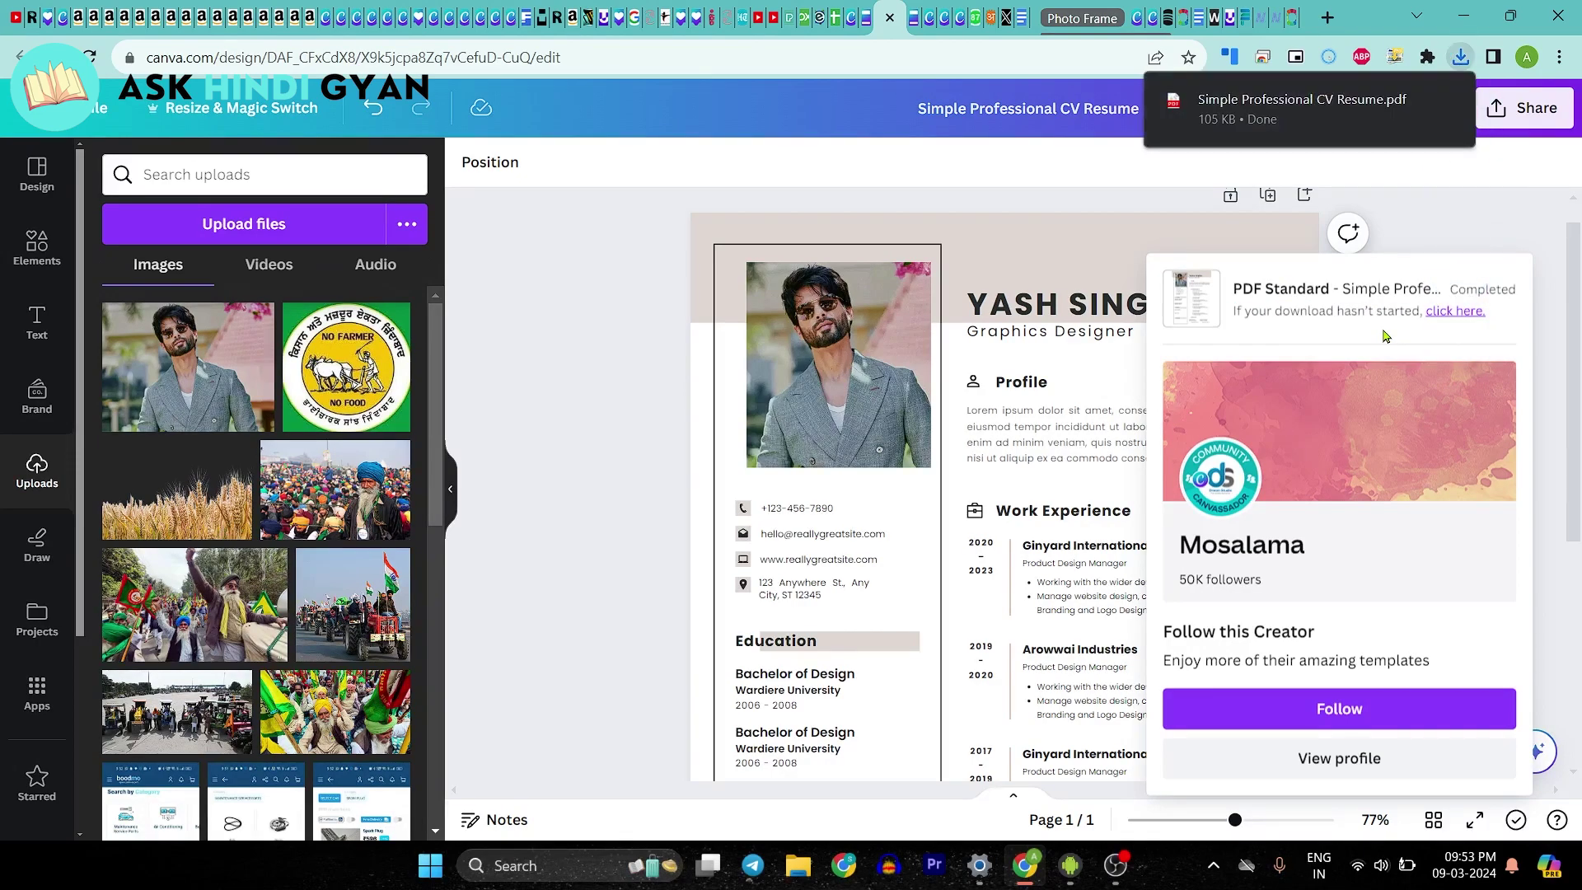
click(1259, 98)
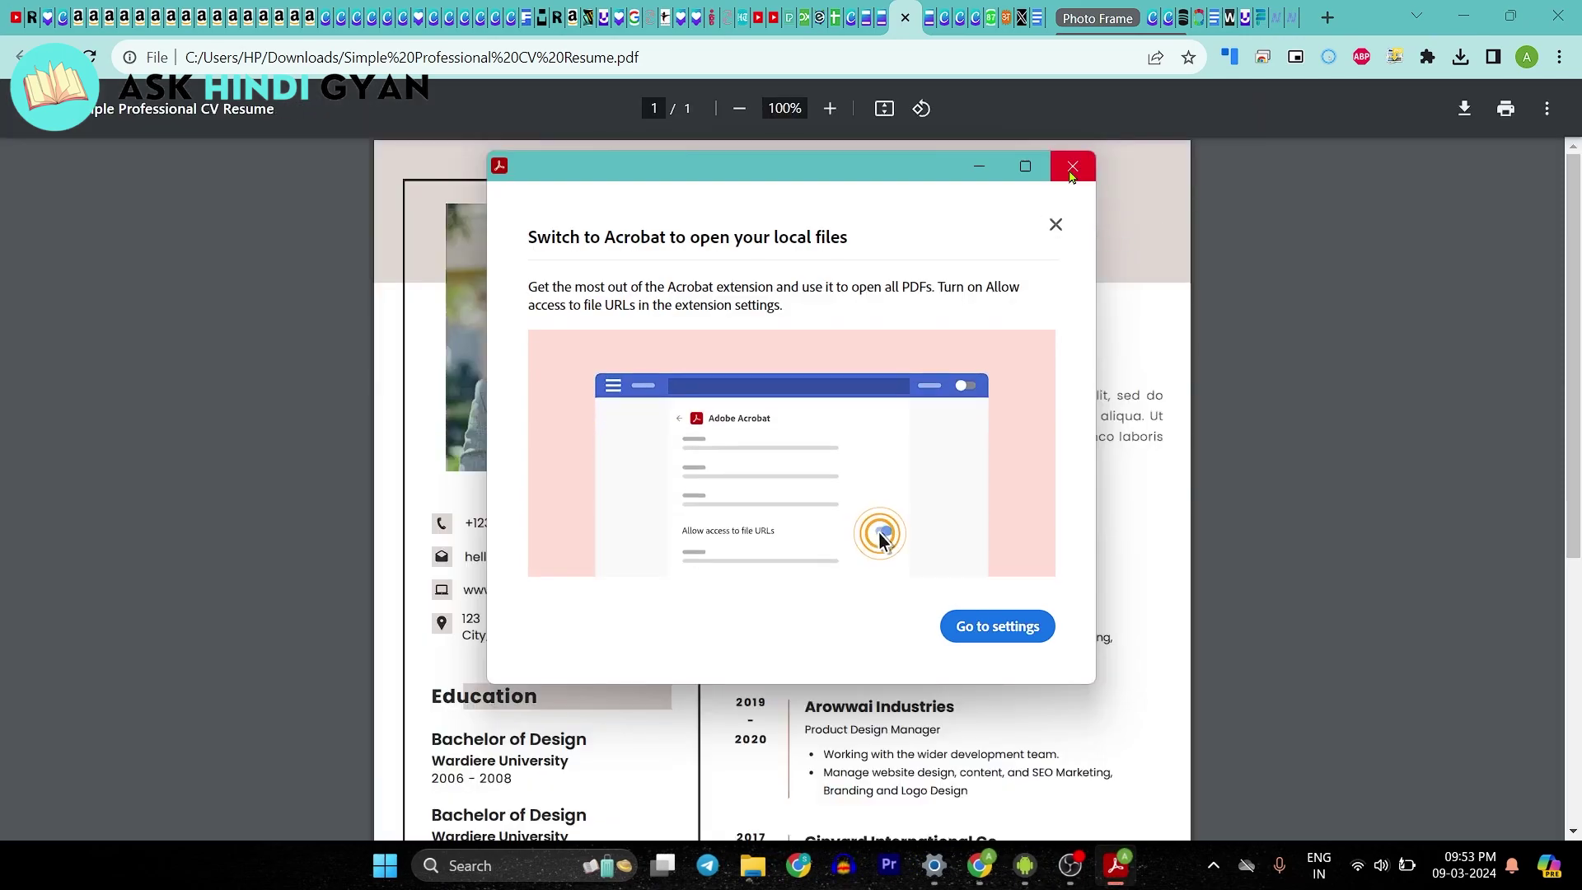
Dismiss the Switch to Acrobat popup and scroll down through the resume PDF.
key(Escape)
scroll(865, 371, down, 5)
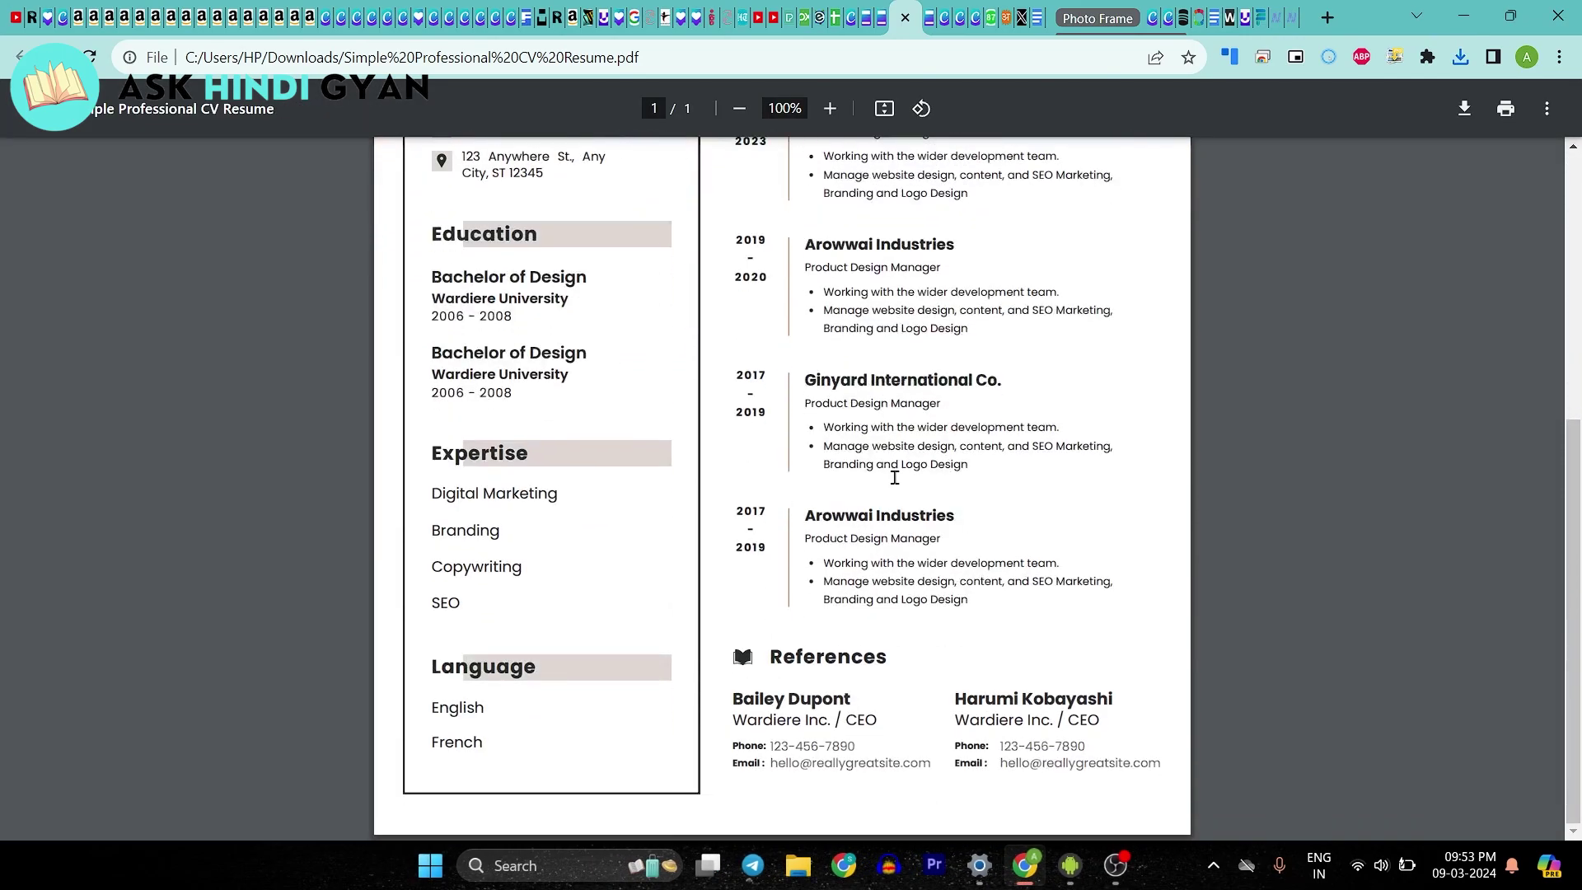